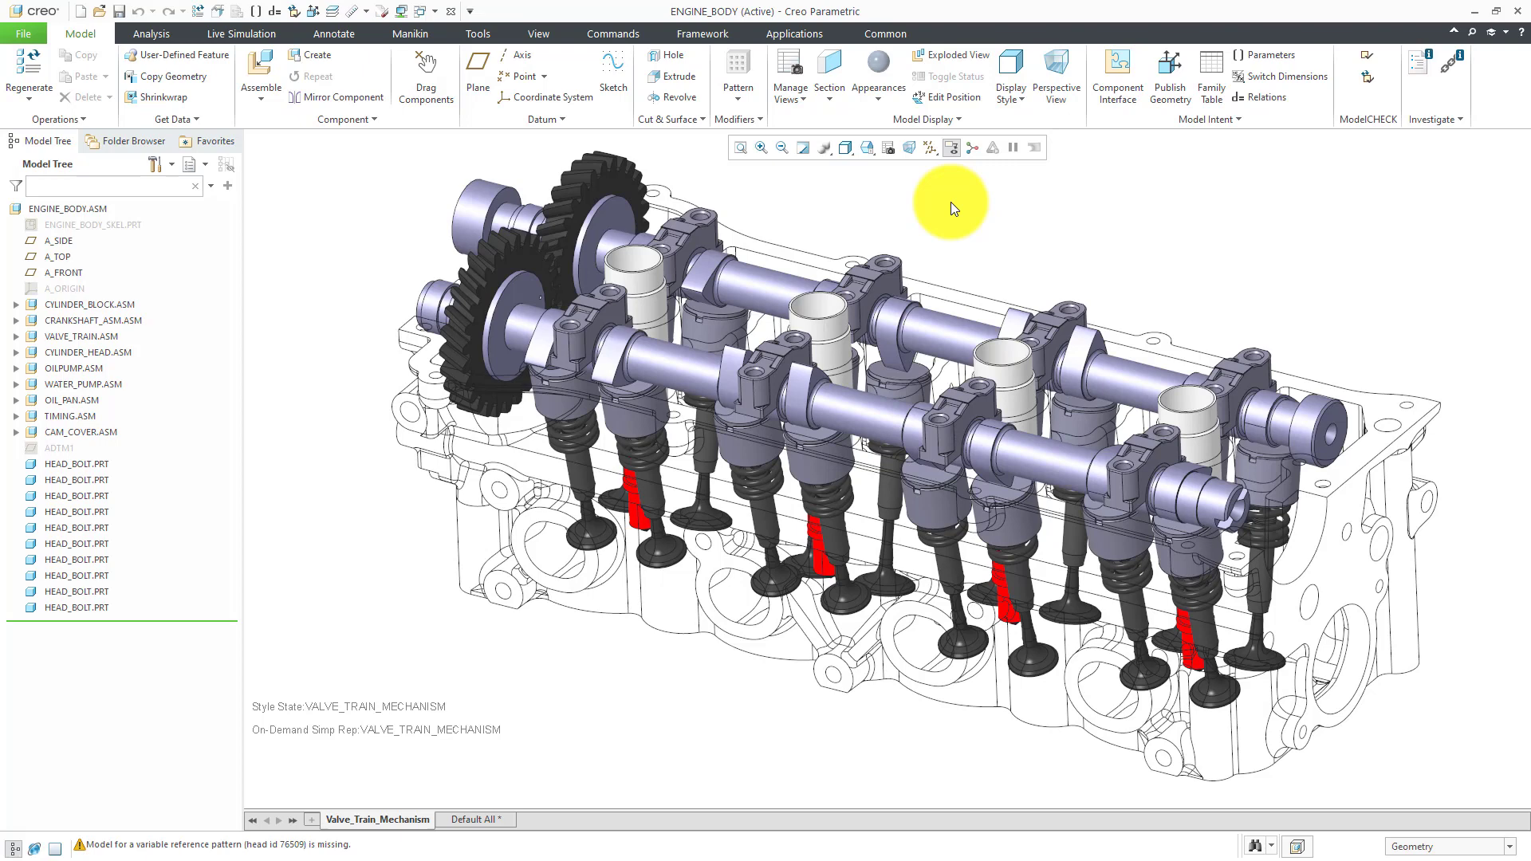
Step: Open CYLINDER-HEAD.PRT in its own window and scroll the Model Tree to the last feature
click(1350, 576)
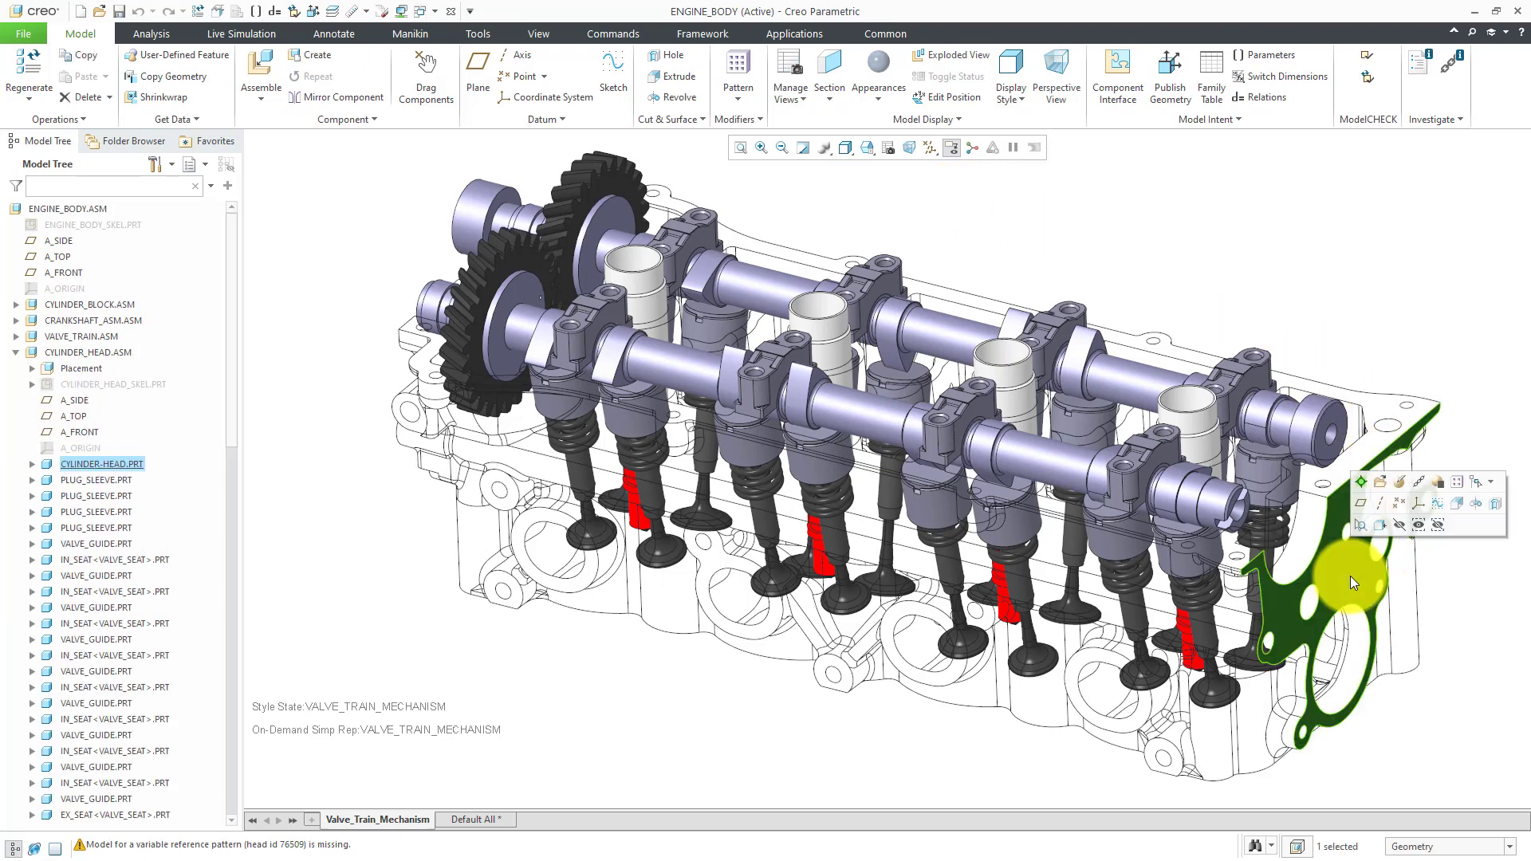
click(1380, 490)
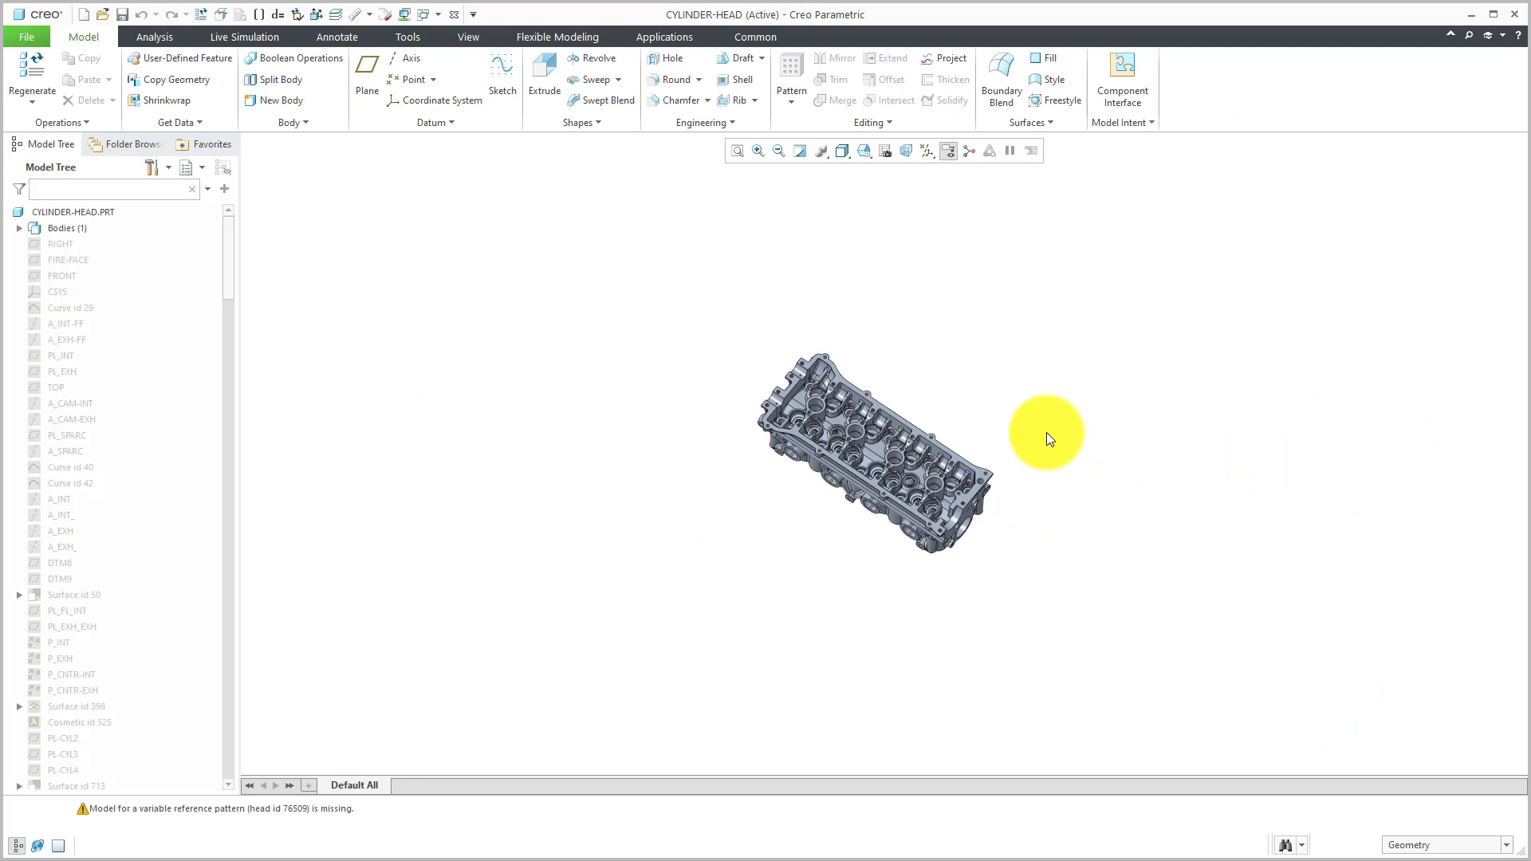
mouse_move(968, 453)
middle_down()
mouse_move(974, 420)
mouse_move(963, 529)
middle_up()
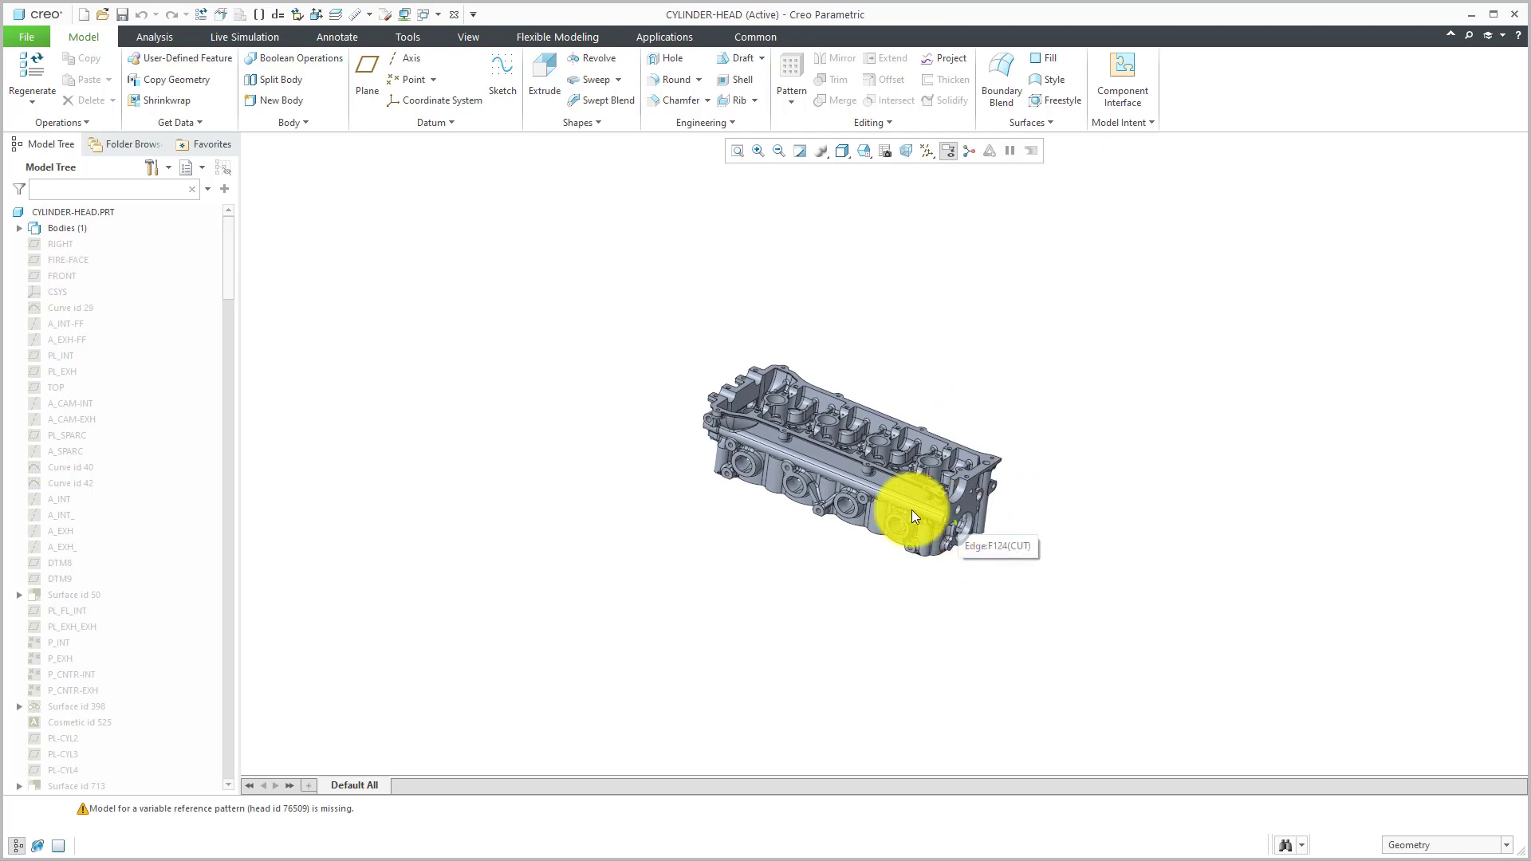
drag(230, 263, 233, 755)
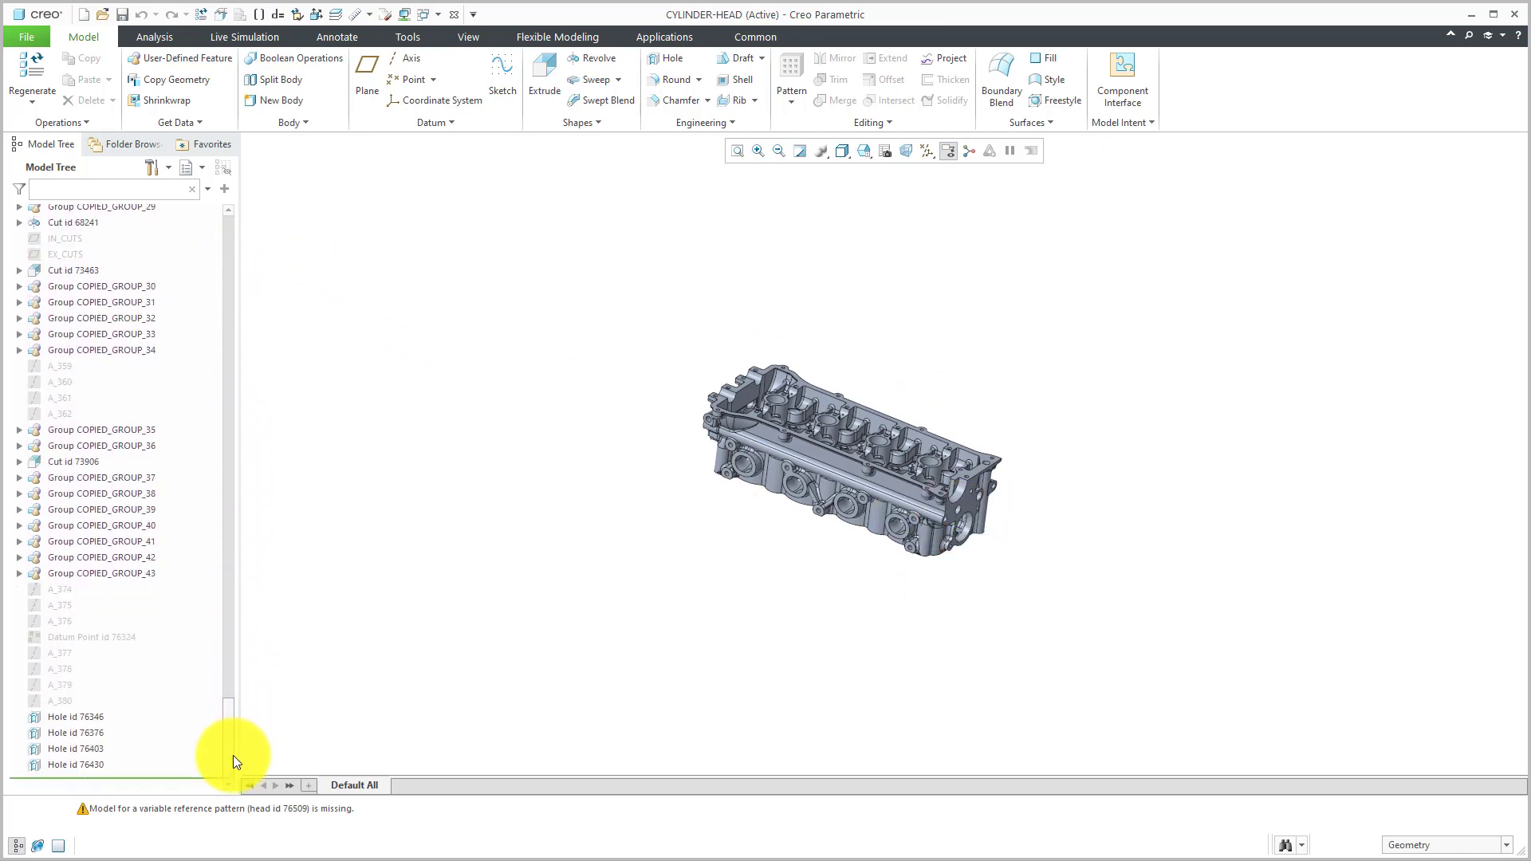
Step: Set Hole id 76430 as the last read-only feature with Set as last read only
click(84, 772)
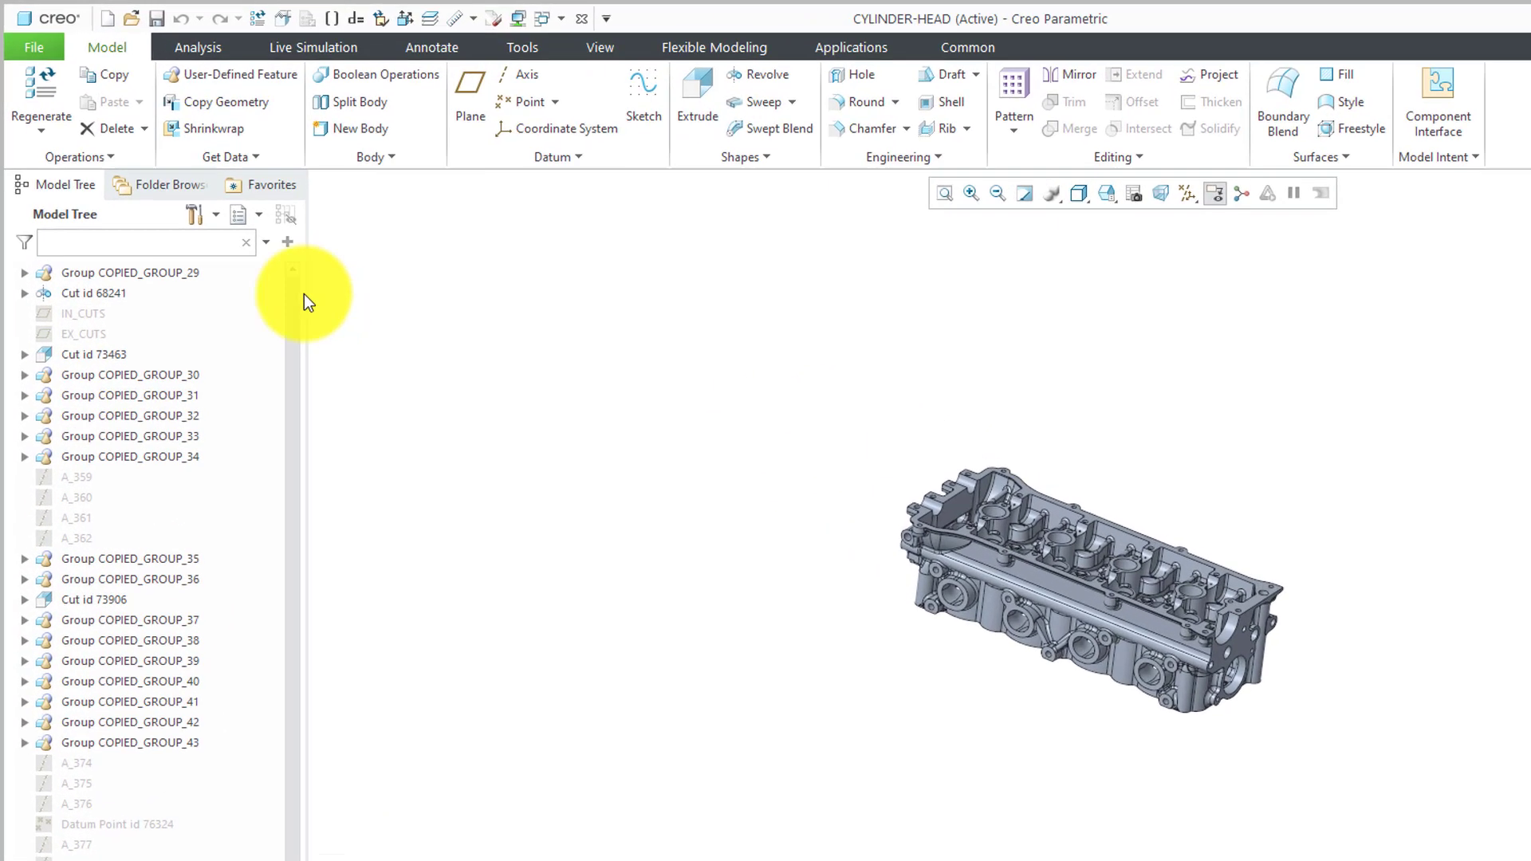
click(62, 124)
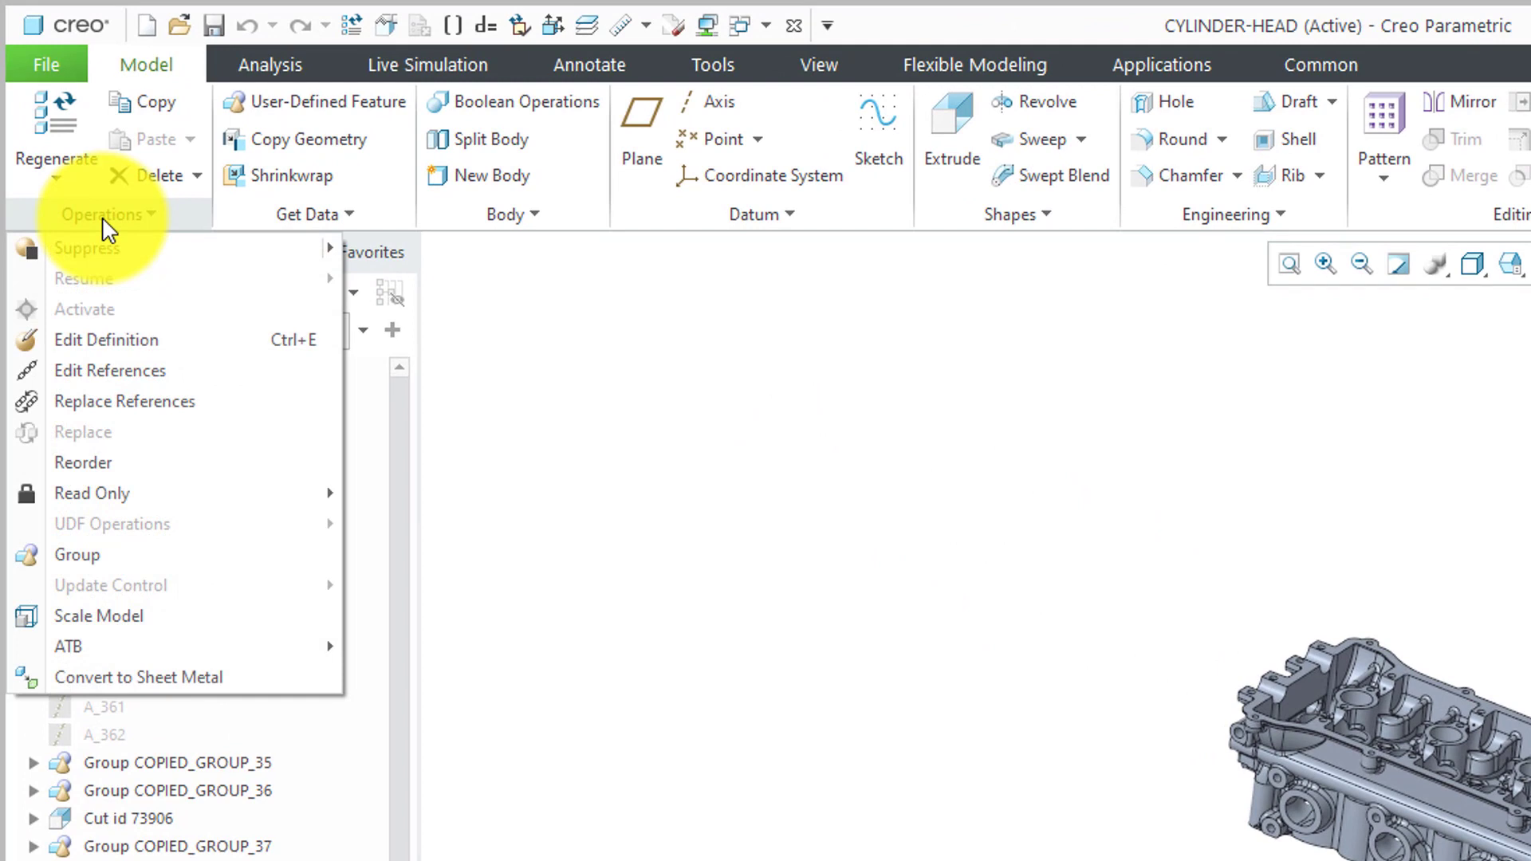
mouse_move(136, 499)
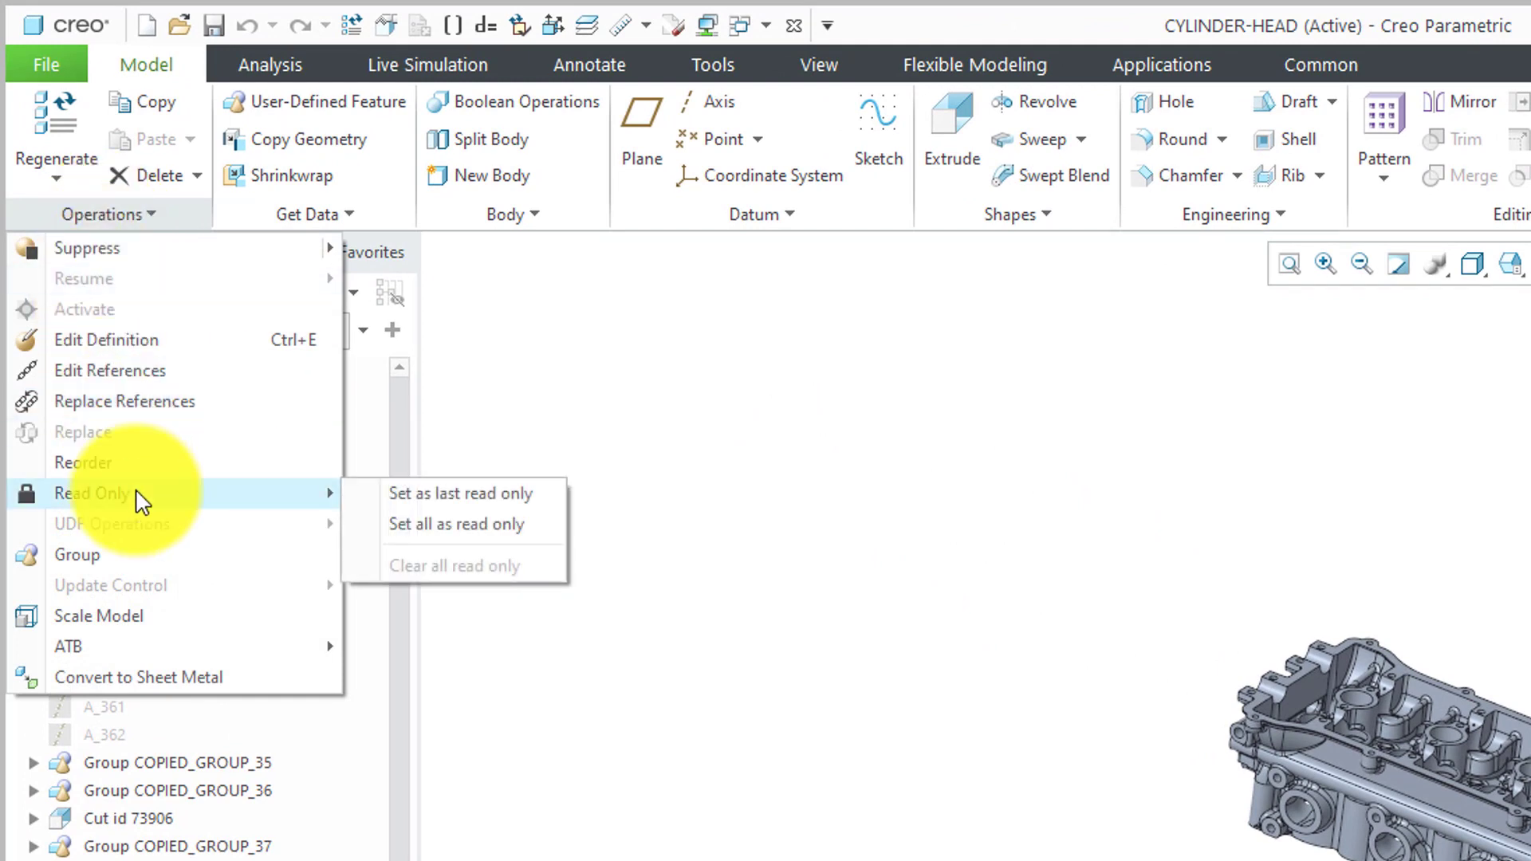
click(463, 507)
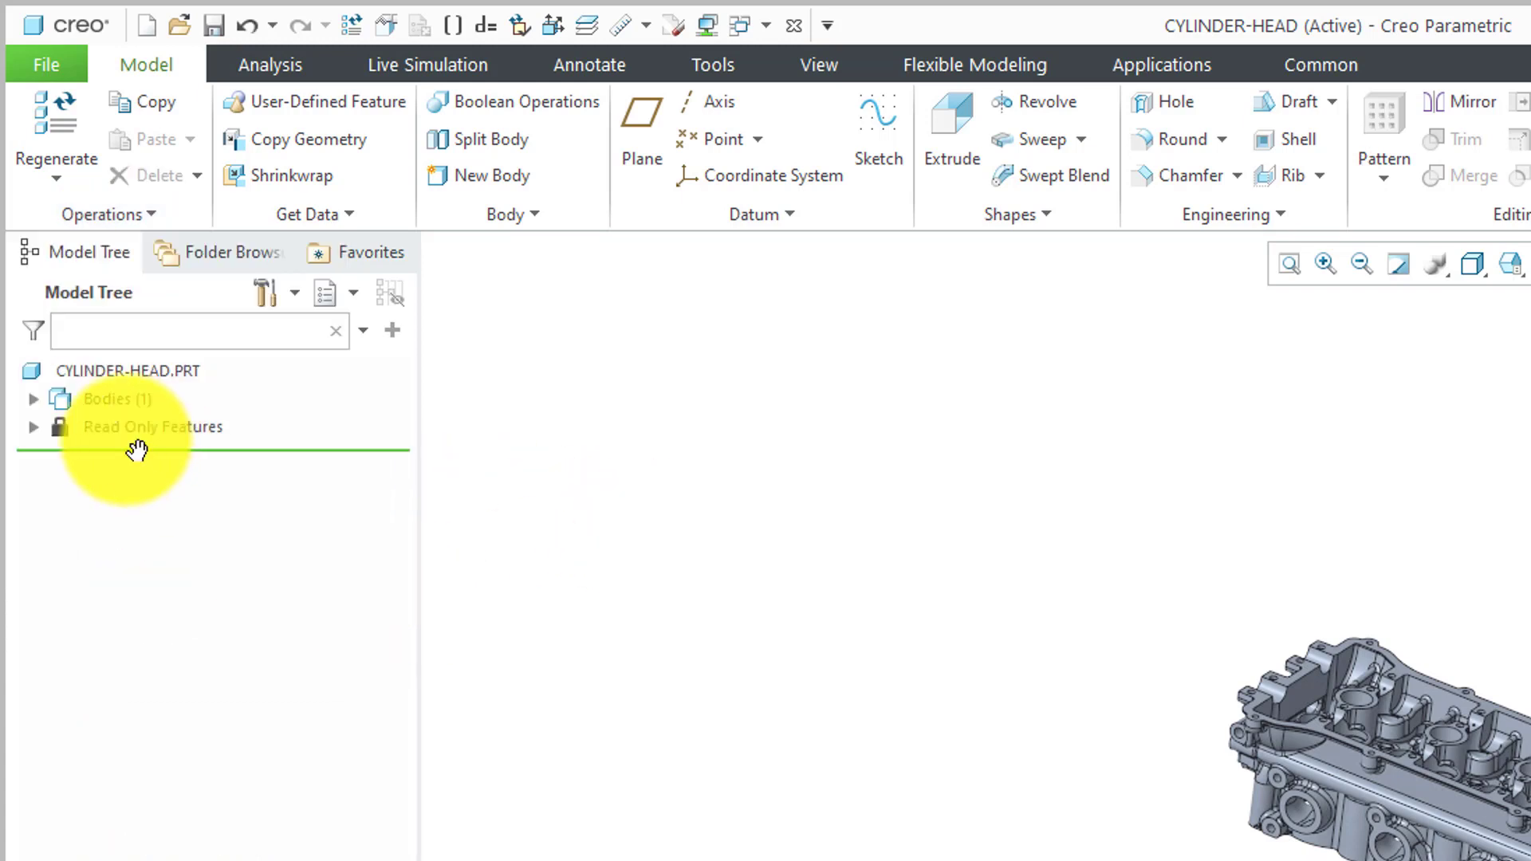
Step: Expand and collapse the Read Only Features group, then turn the head to face its end
click(33, 427)
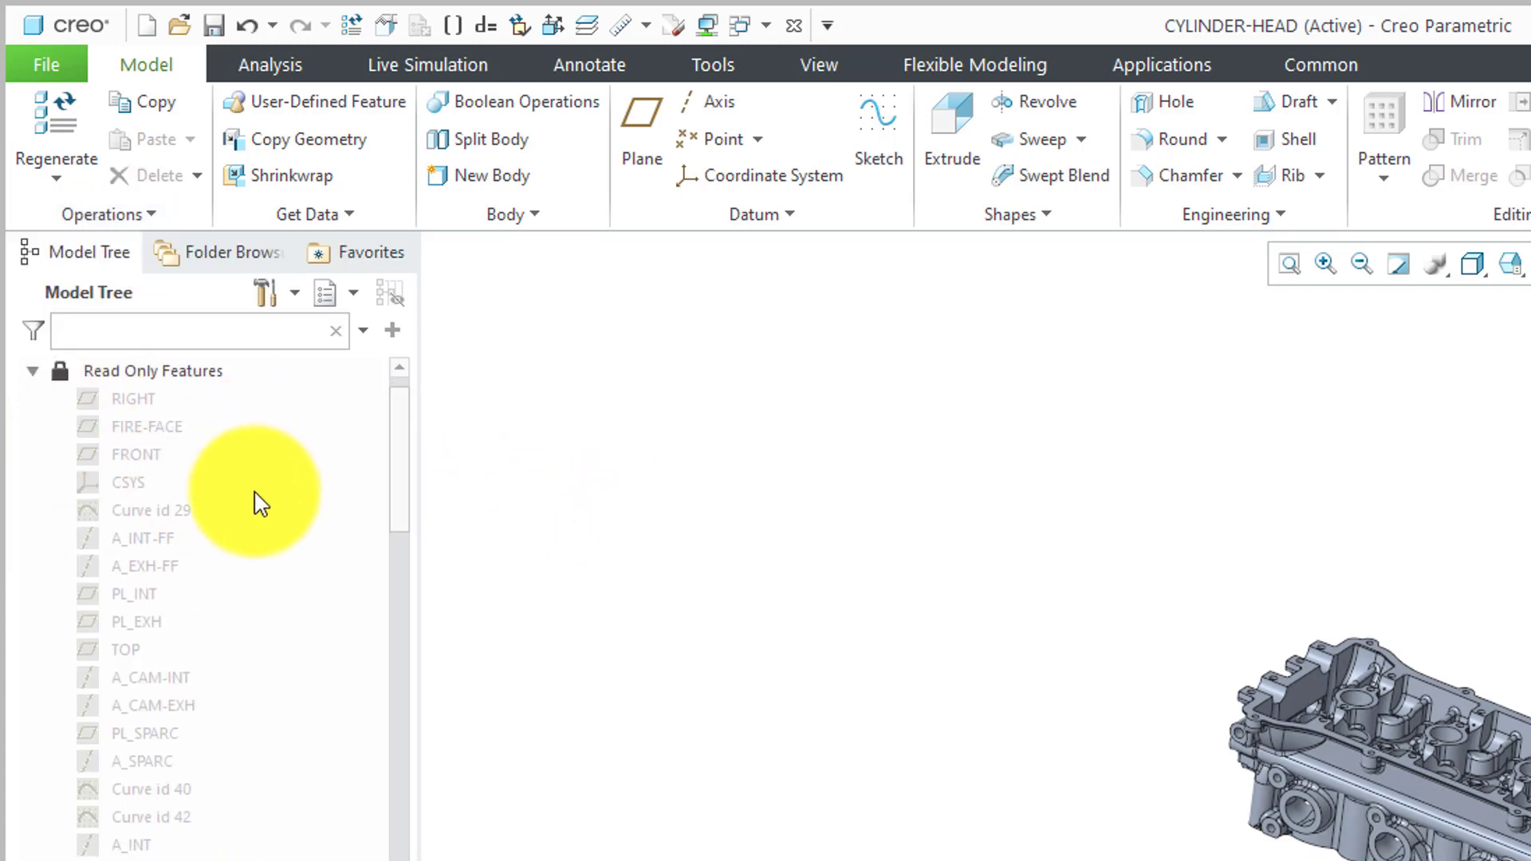
click(32, 371)
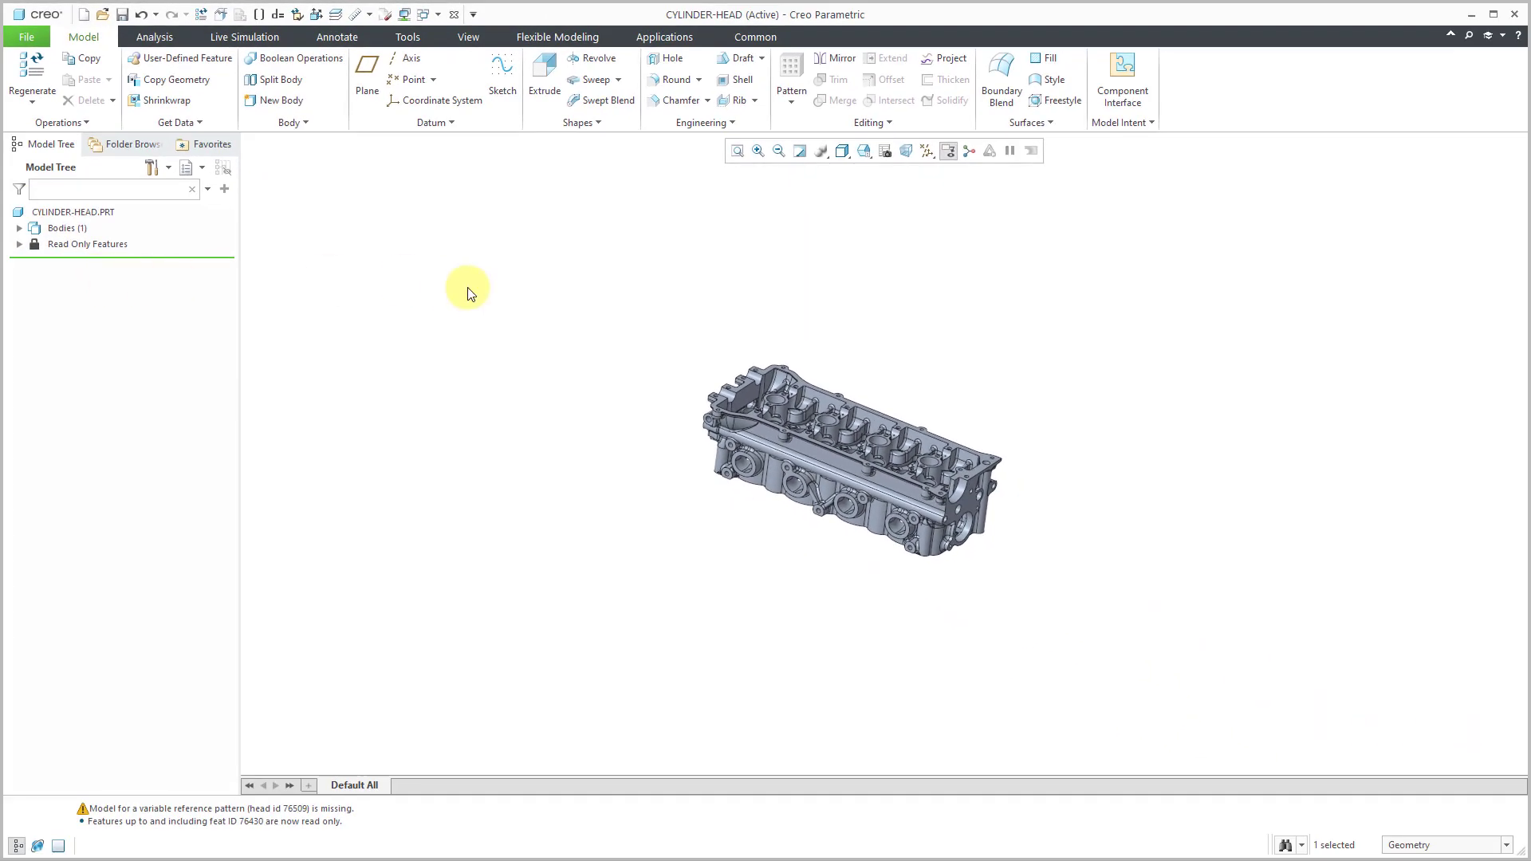
middle_drag(1021, 512, 1008, 504)
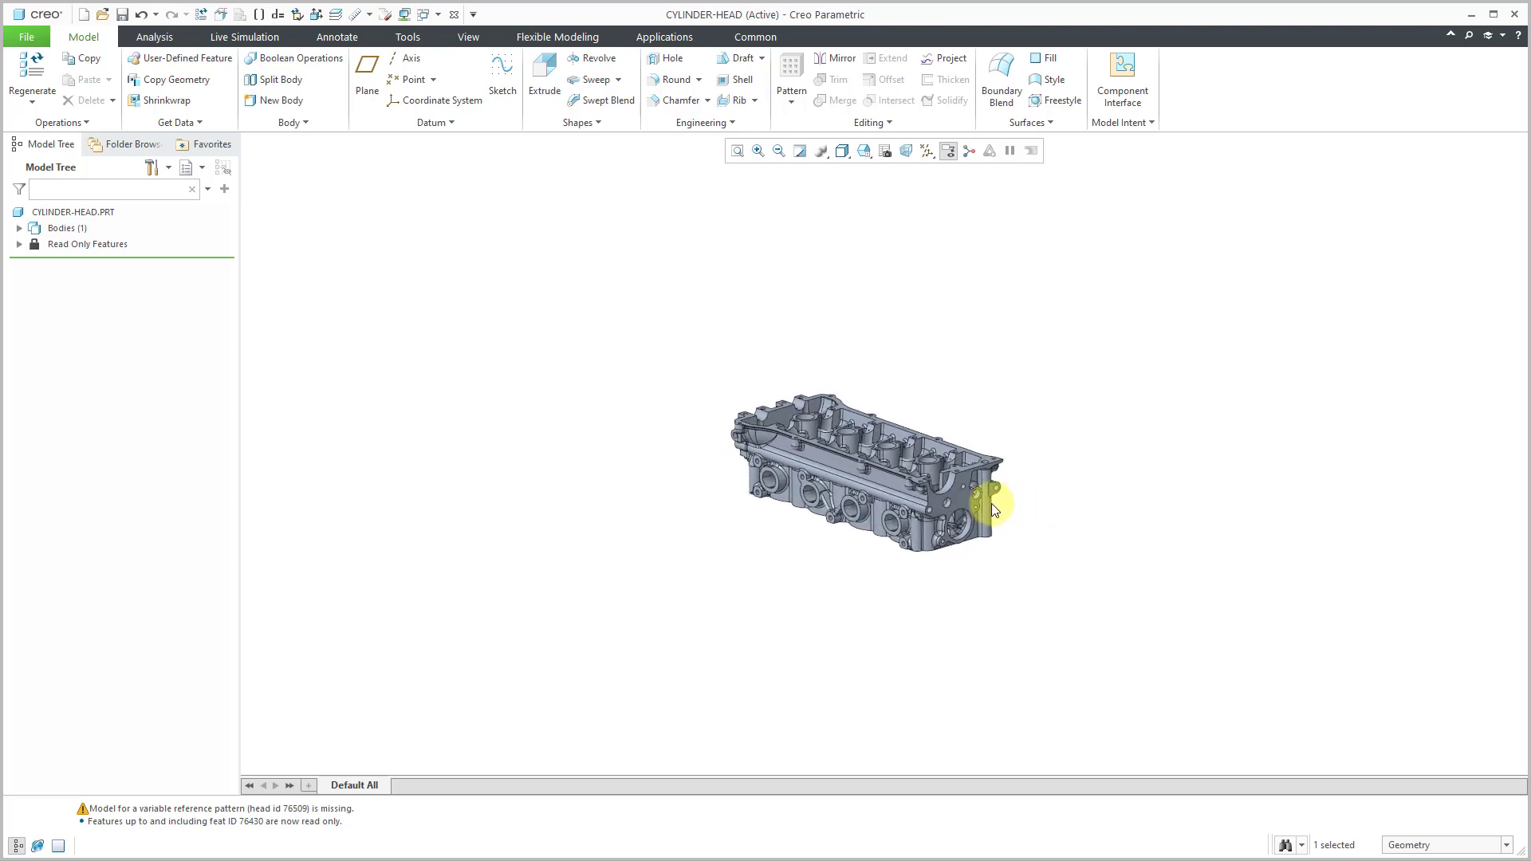
scroll(926, 485, up, 1)
scroll(927, 485, up, 3)
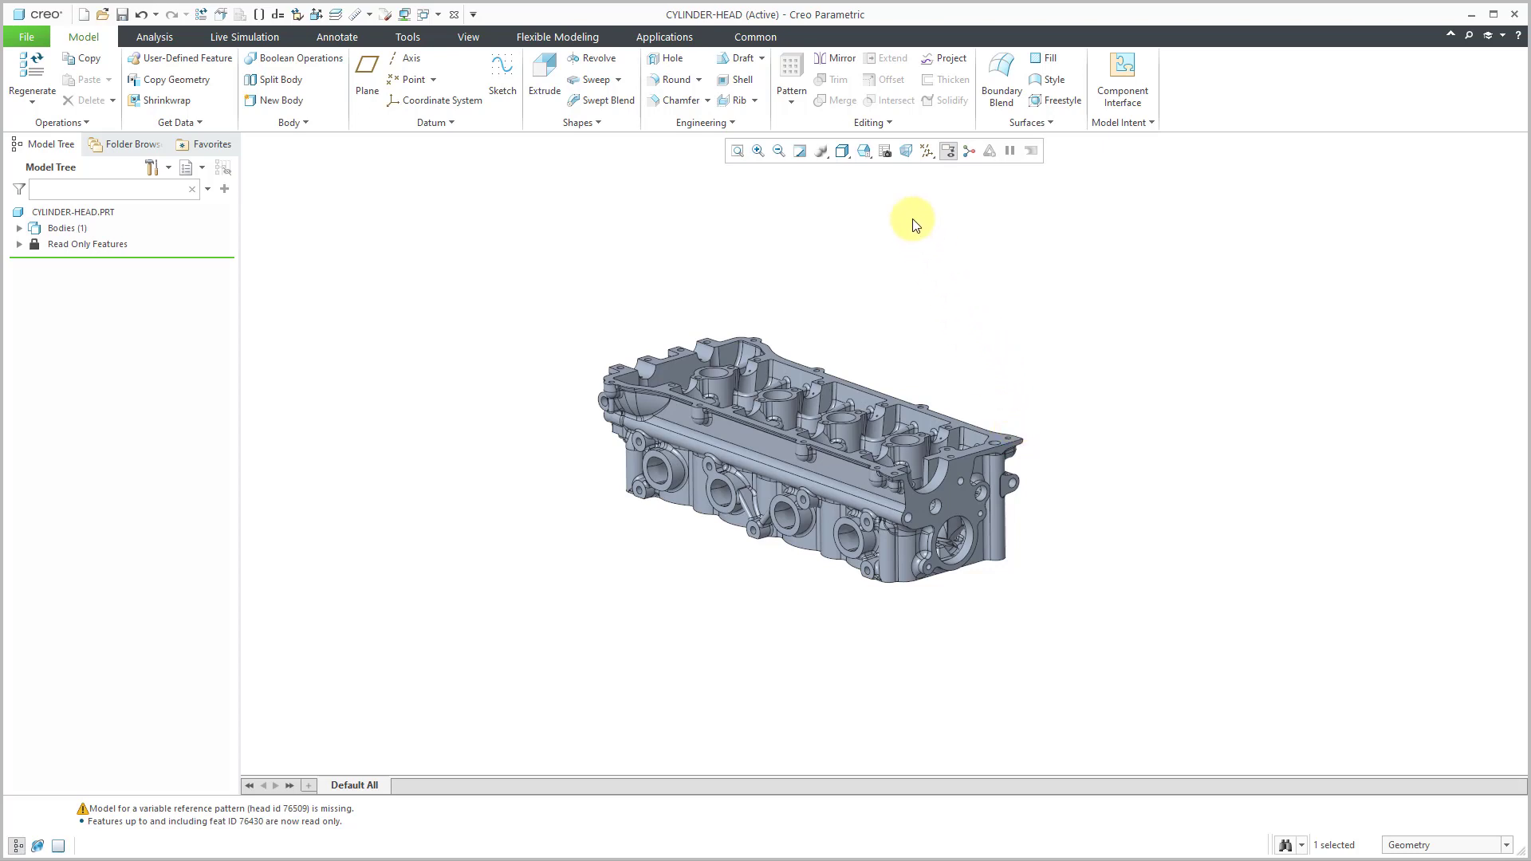
Step: Create a new simplified representation in View Manager, accepting the default name Rep0001
click(883, 156)
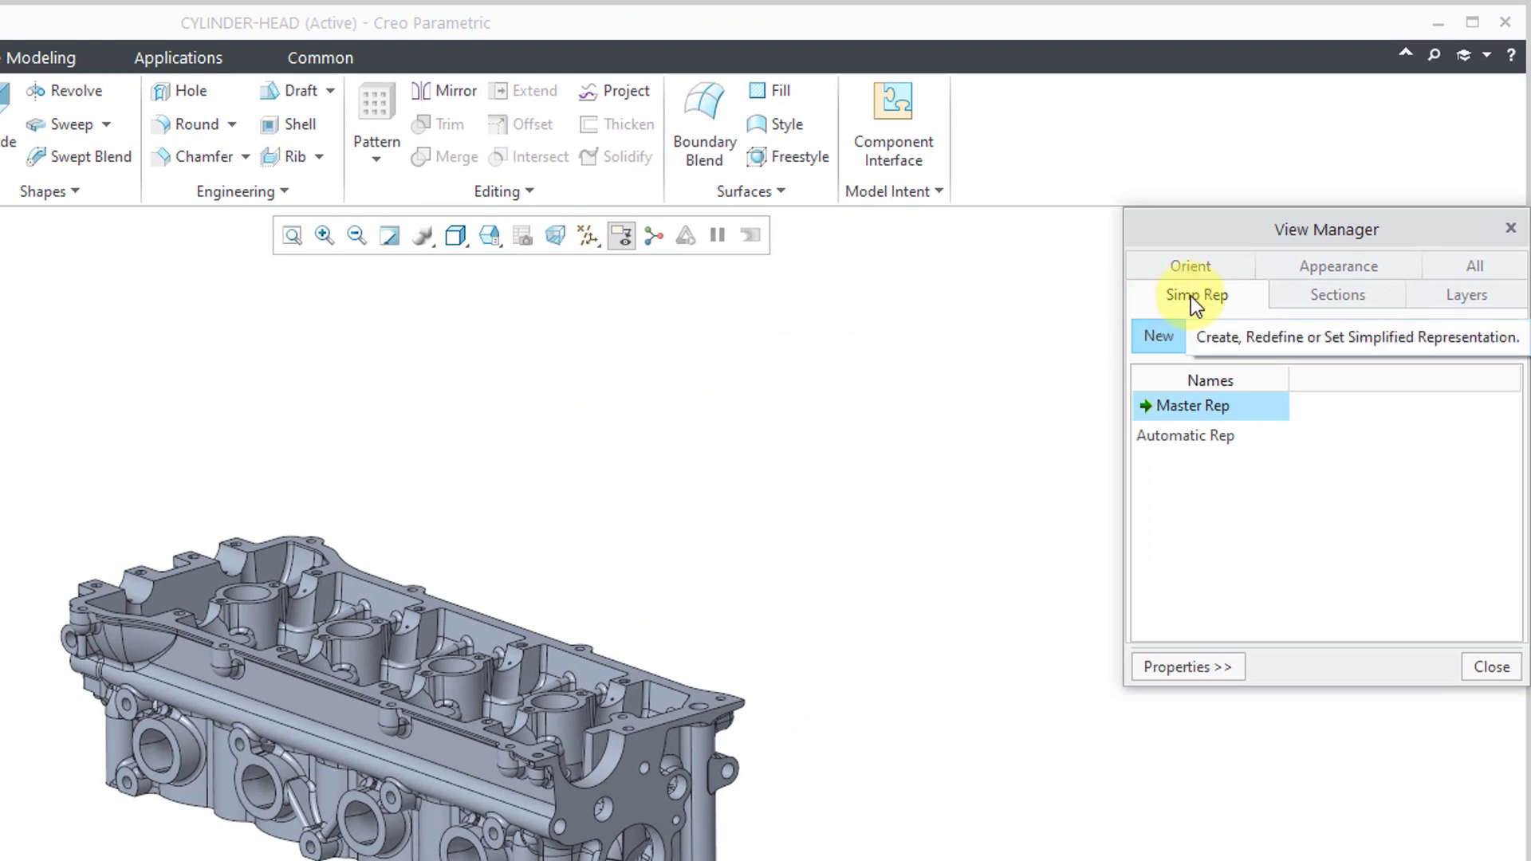
click(1161, 338)
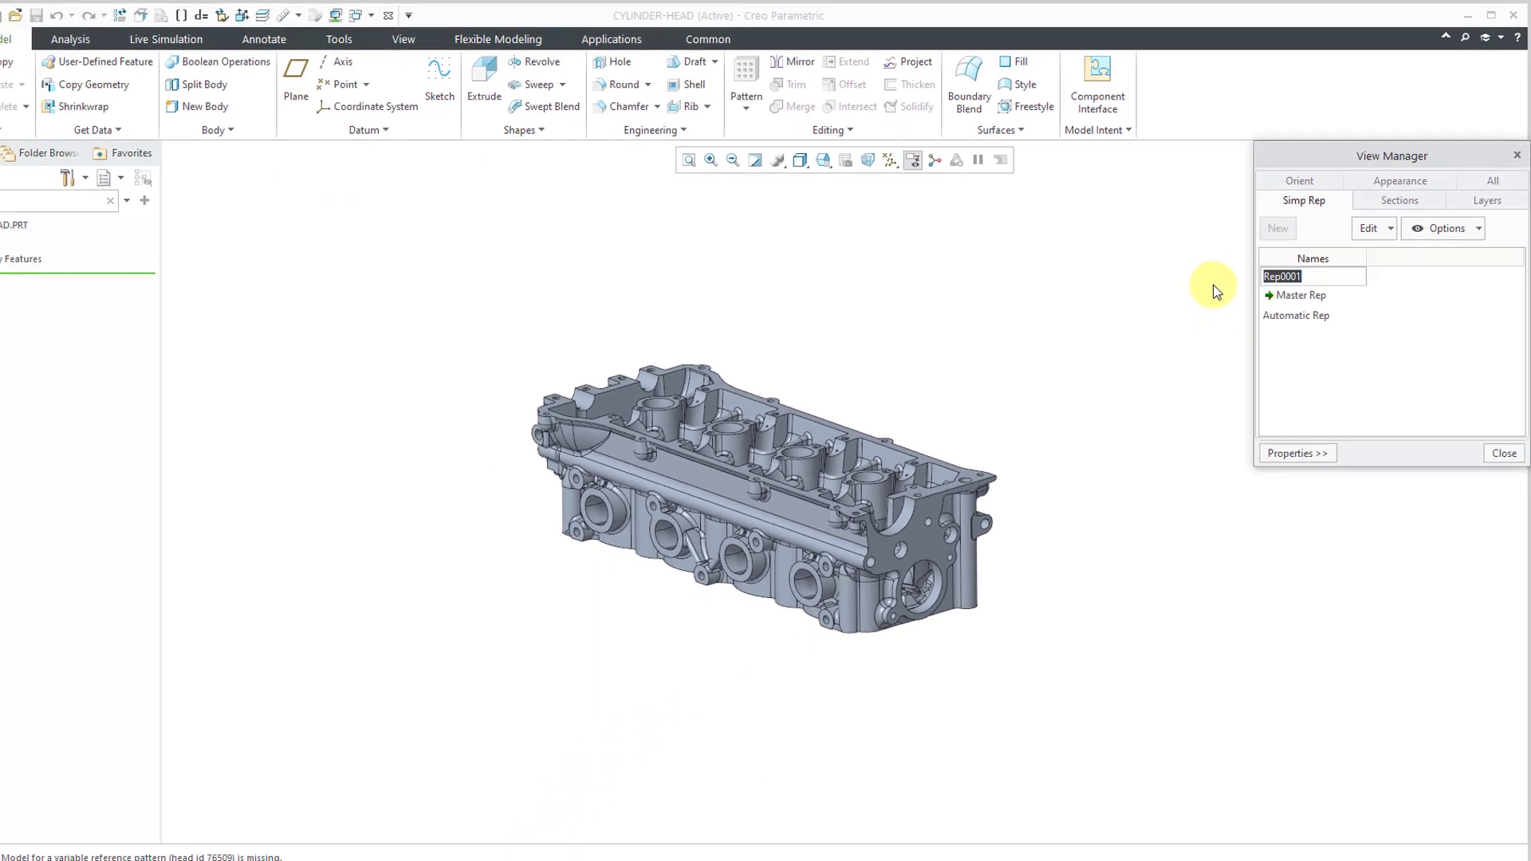
key(Return)
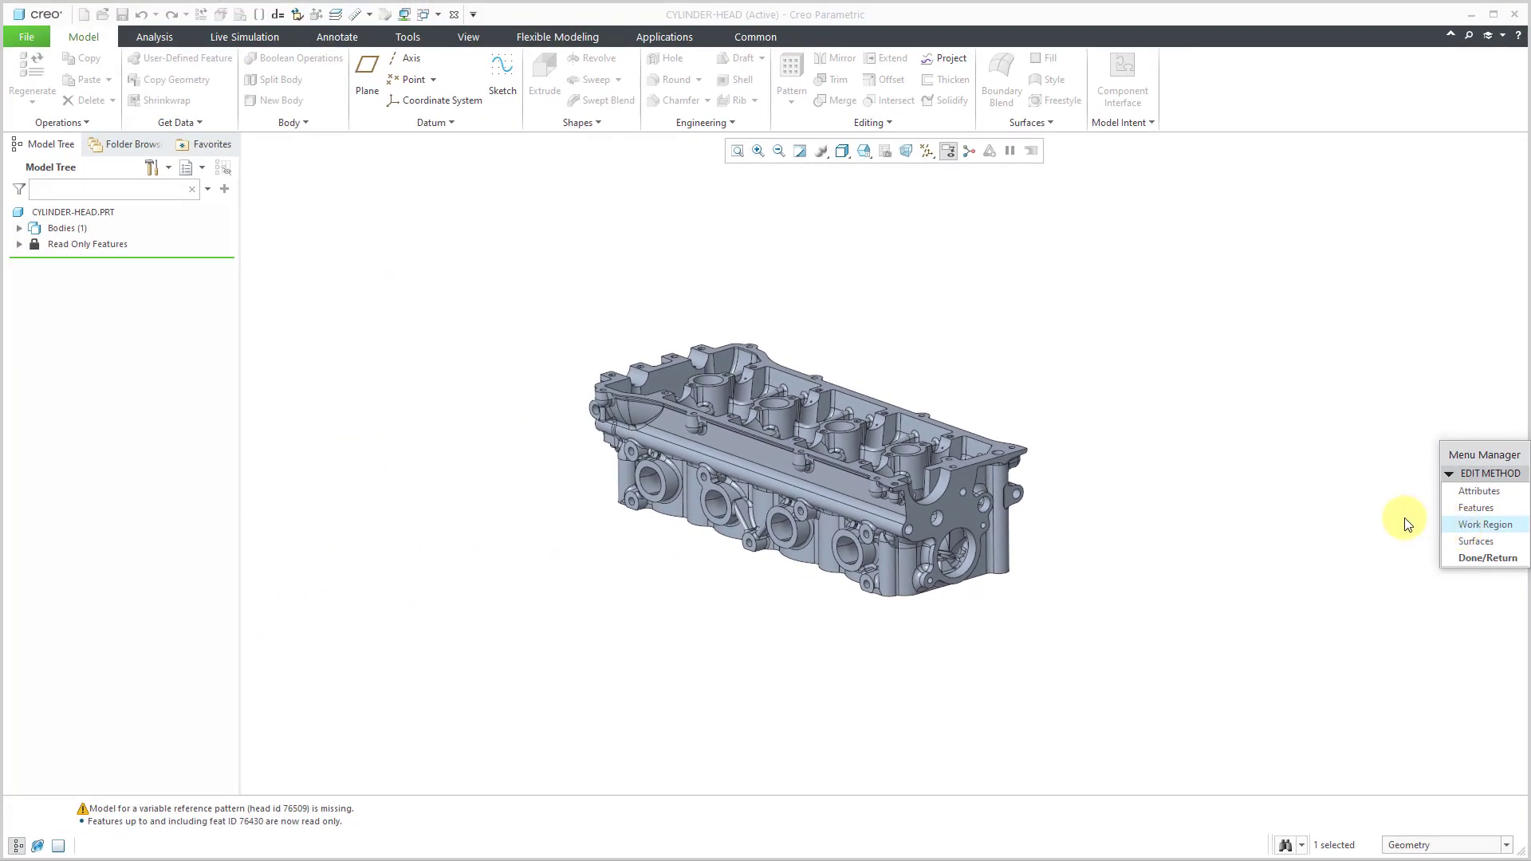
Step: Choose Work Region as the method for defining Rep0001
key(Return)
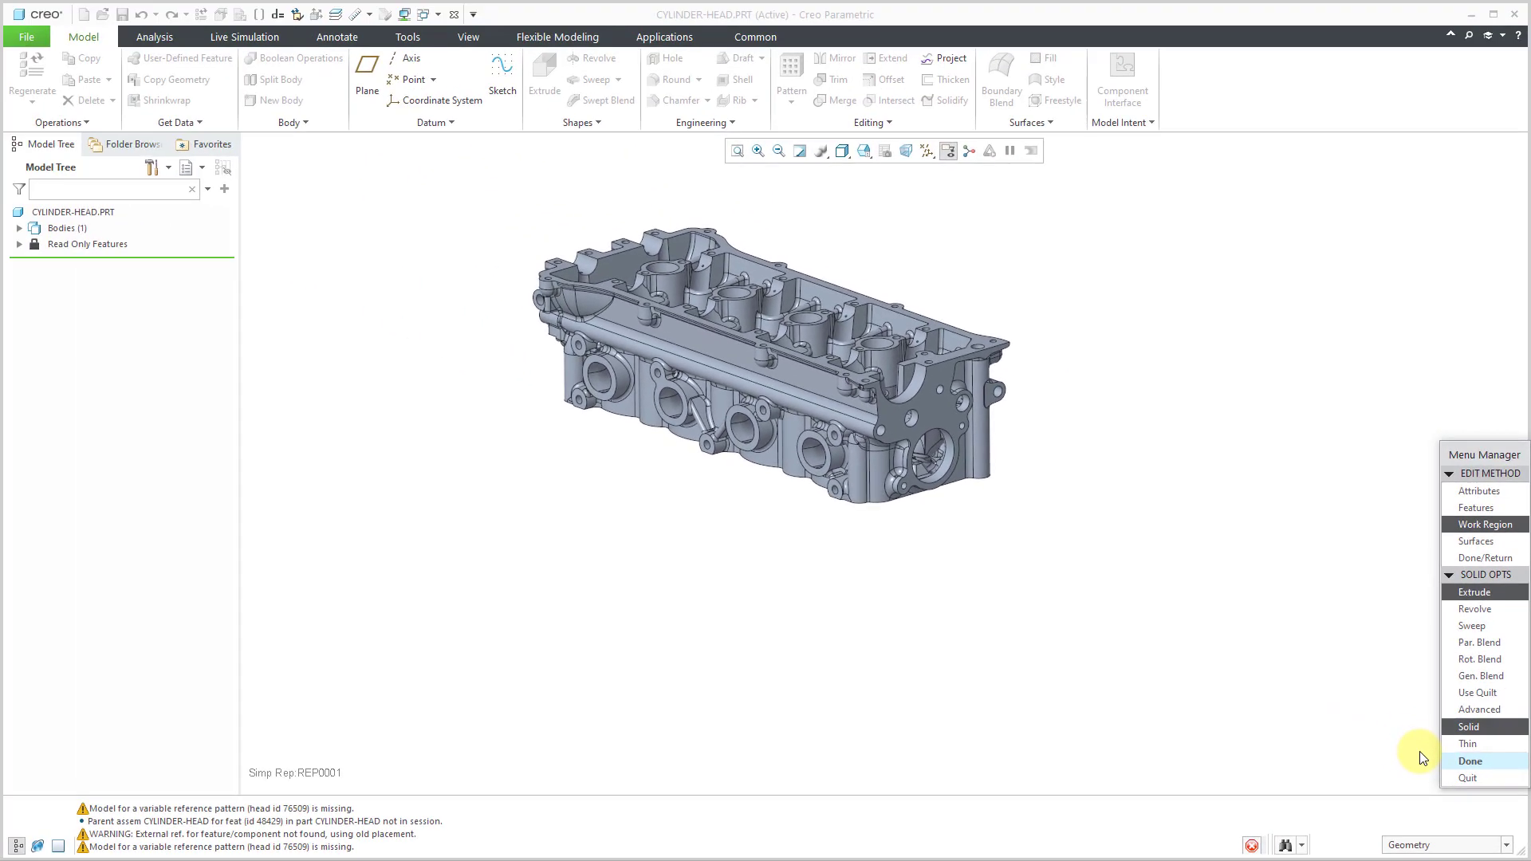
Step: Accept the solid extrude choices and sketch on the cylinder head's end flange face
middle_click(1421, 755)
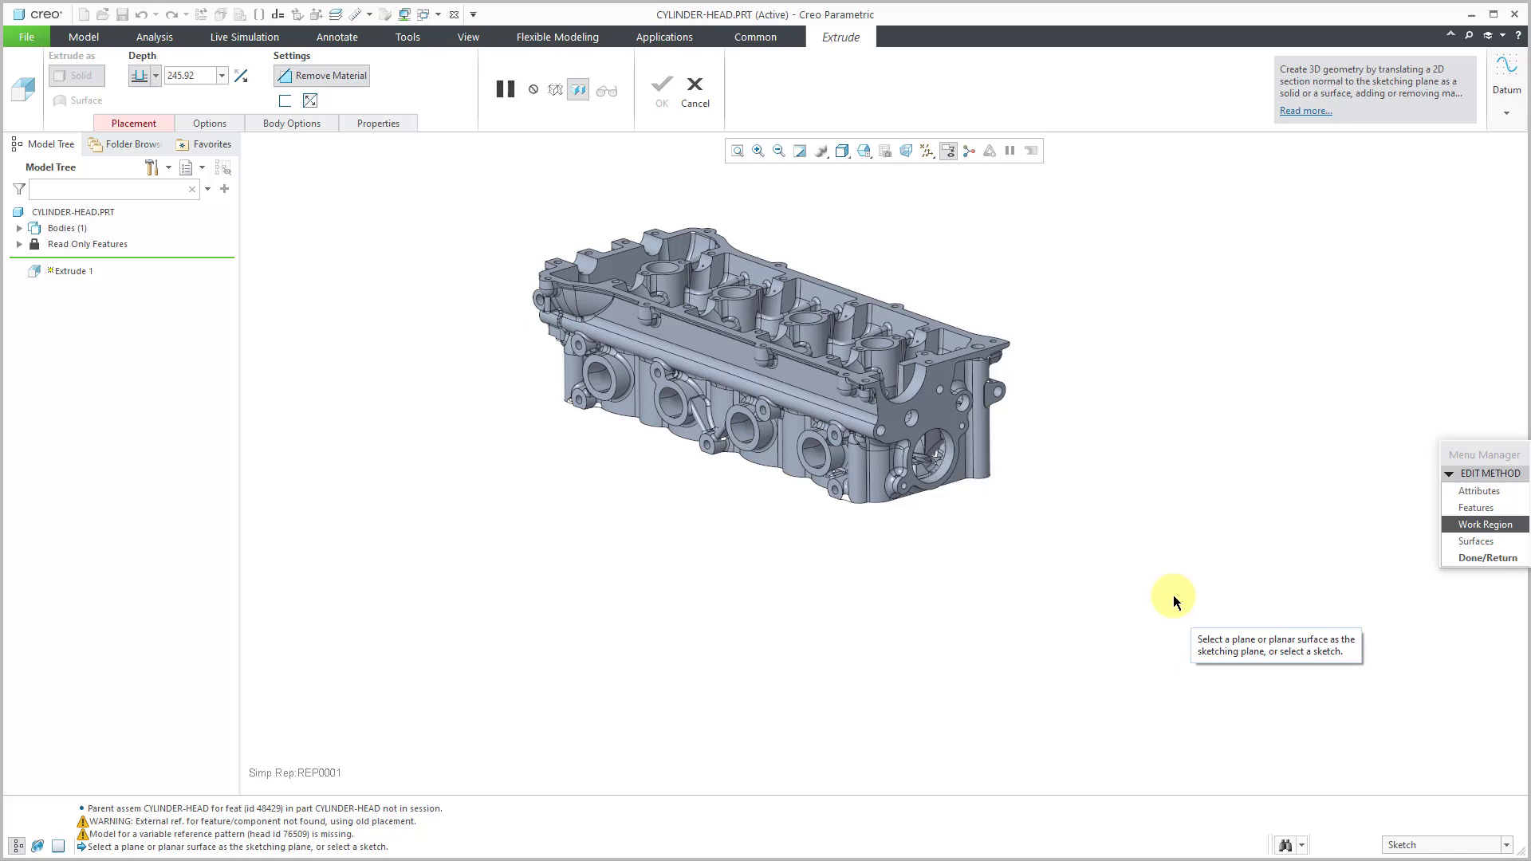
click(945, 418)
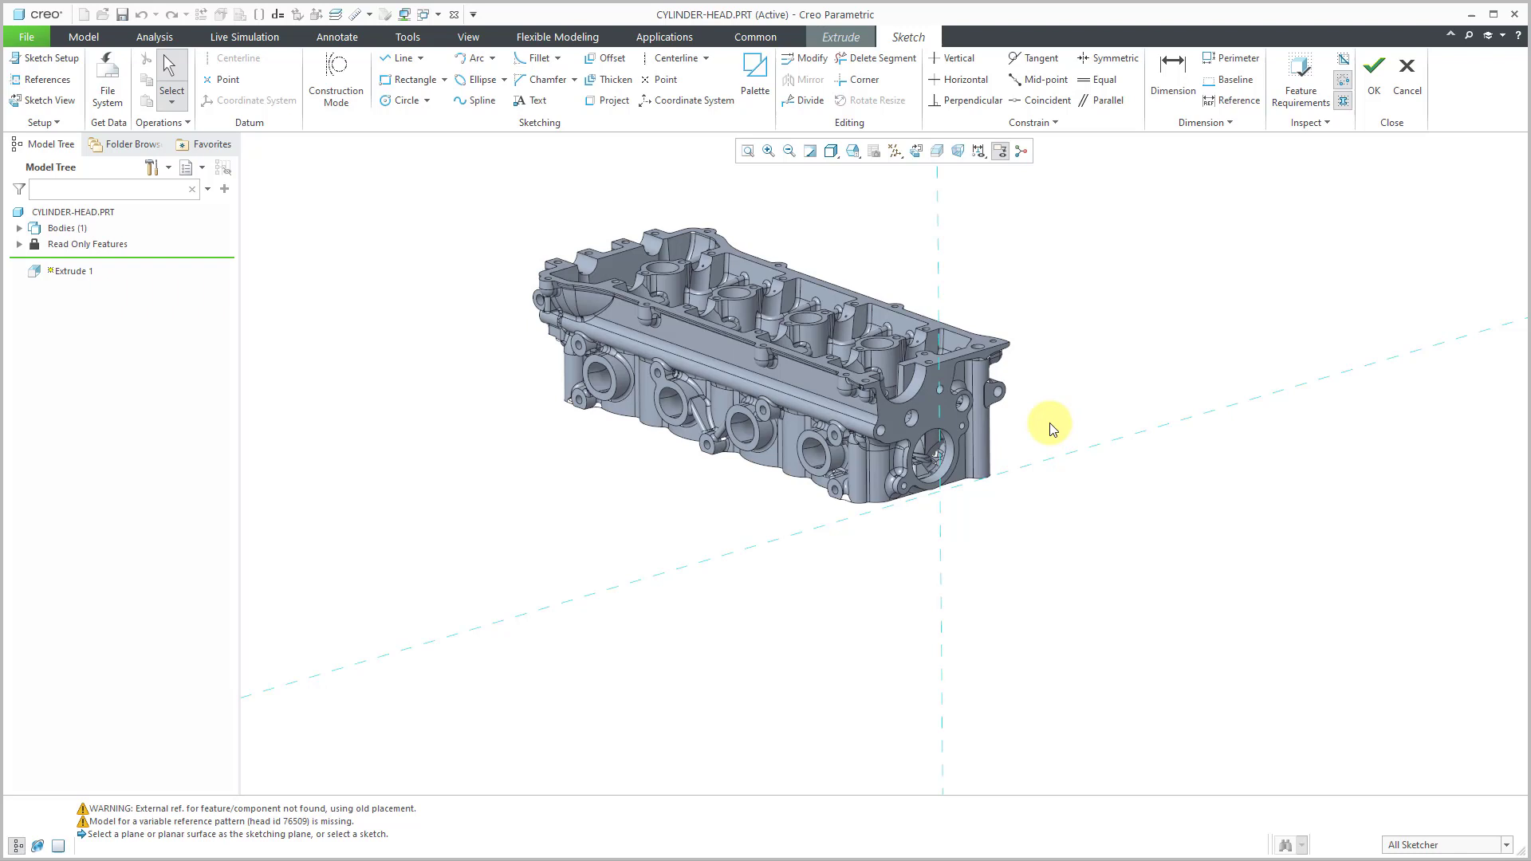
Step: Show the A_AXES layer and turn on datum axis display
click(336, 16)
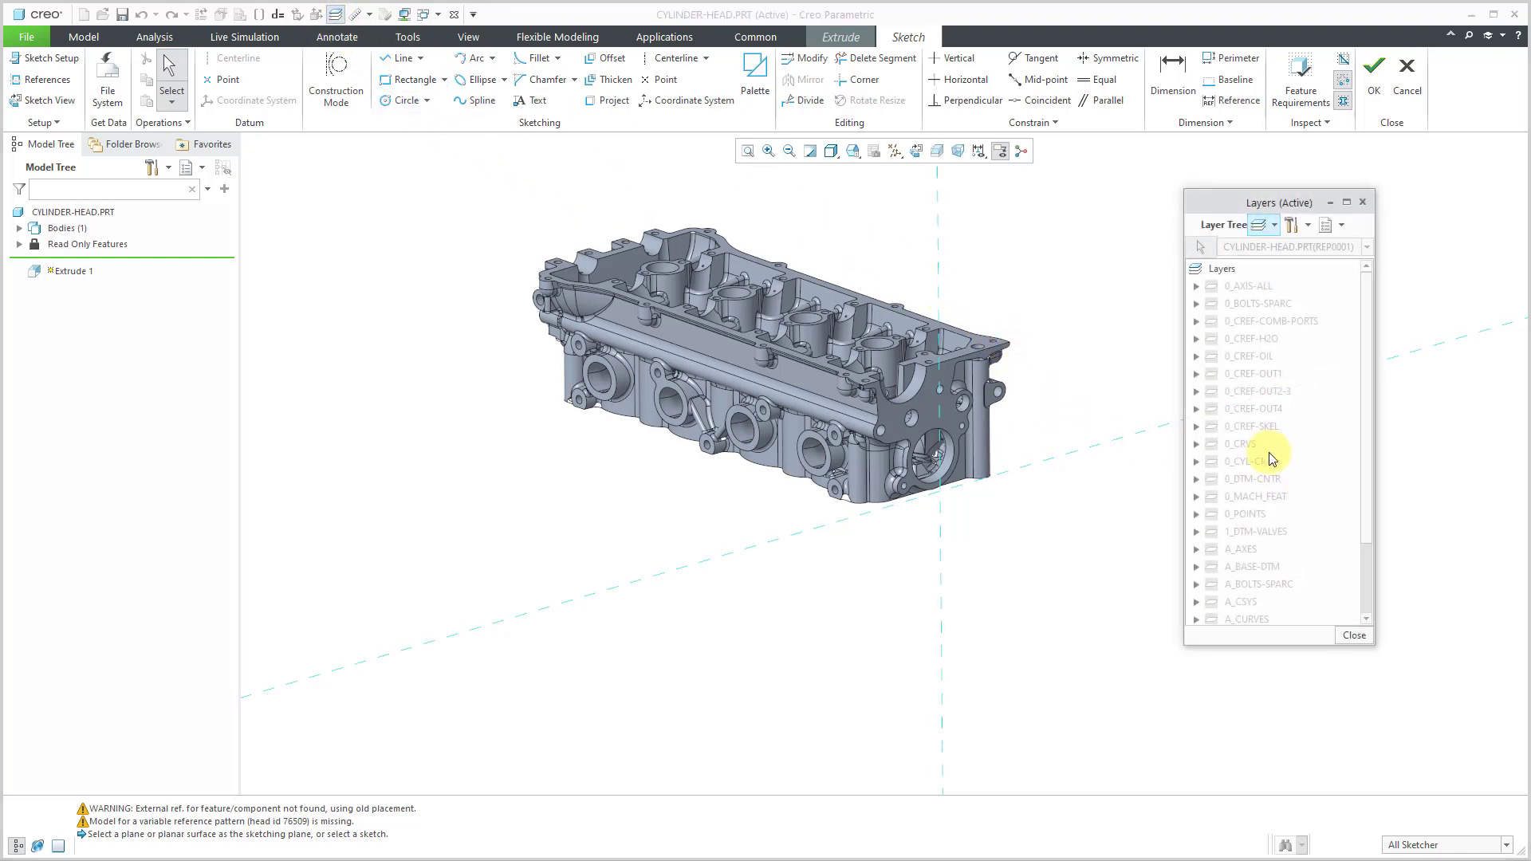
click(1244, 550)
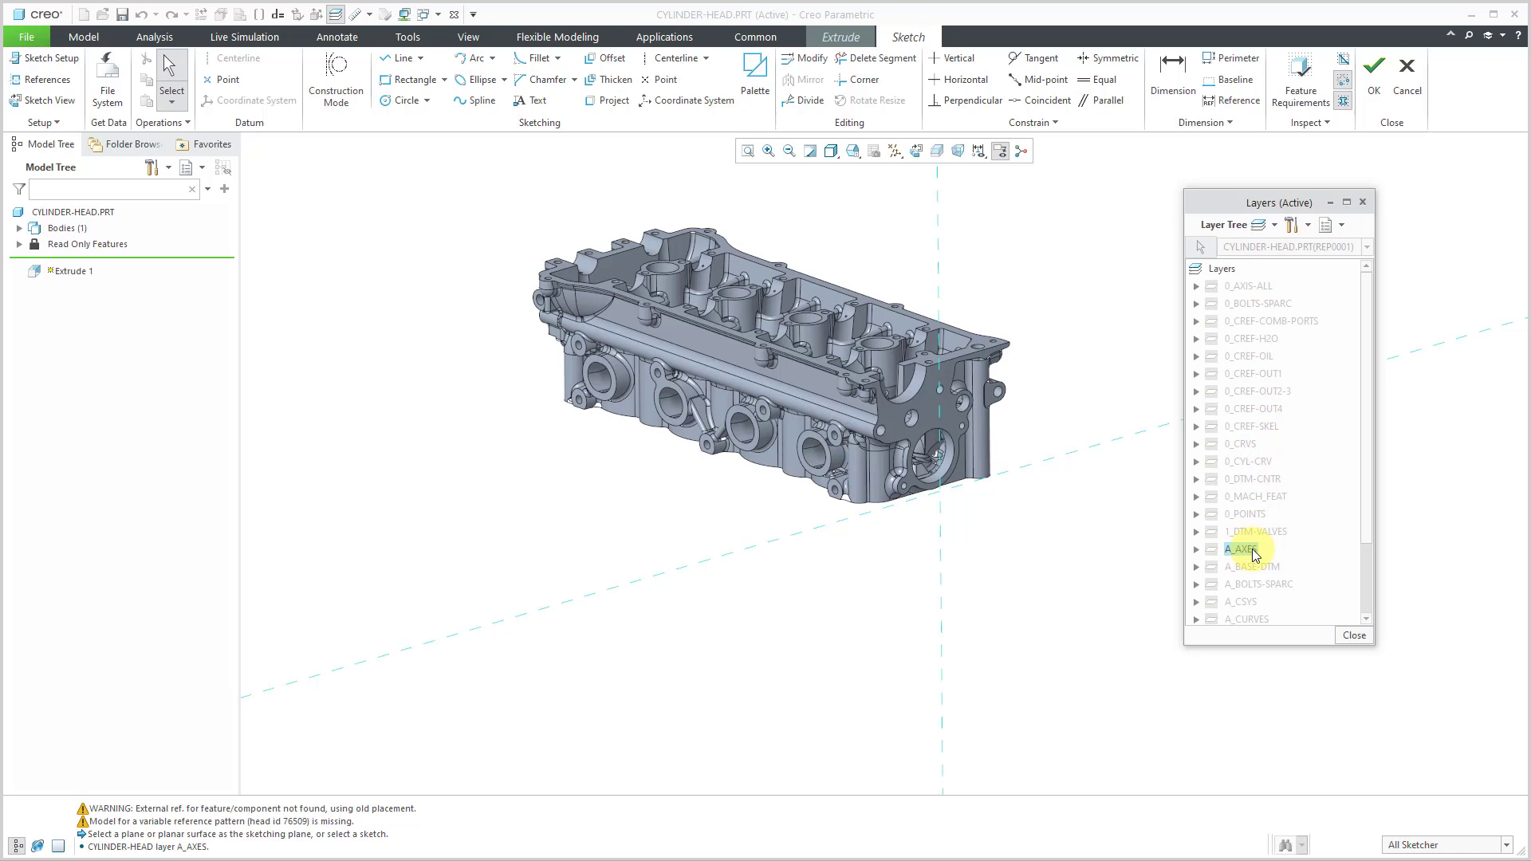
right_click(1254, 552)
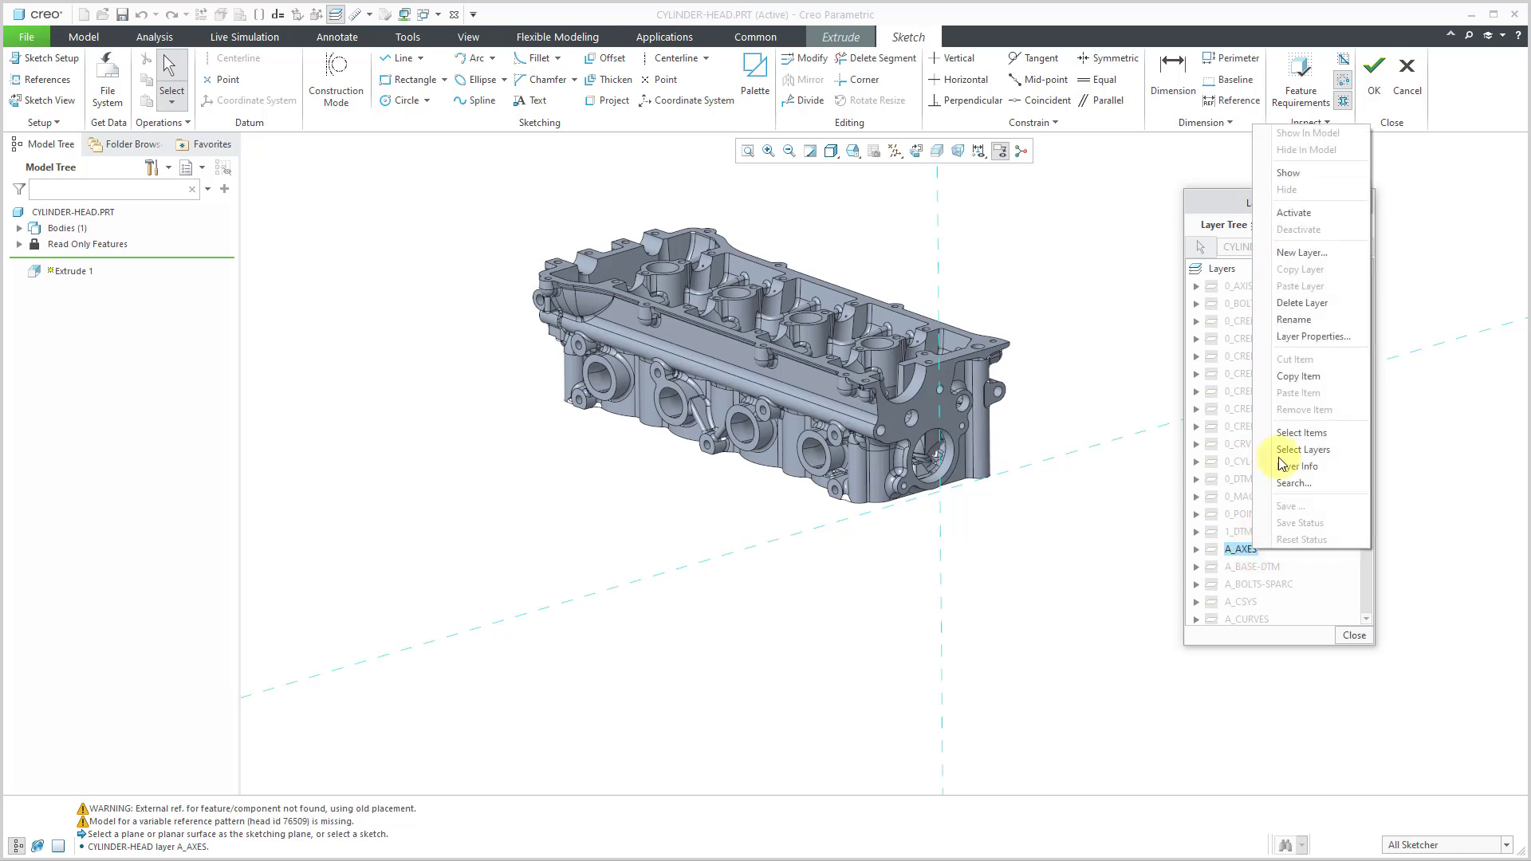
click(1288, 172)
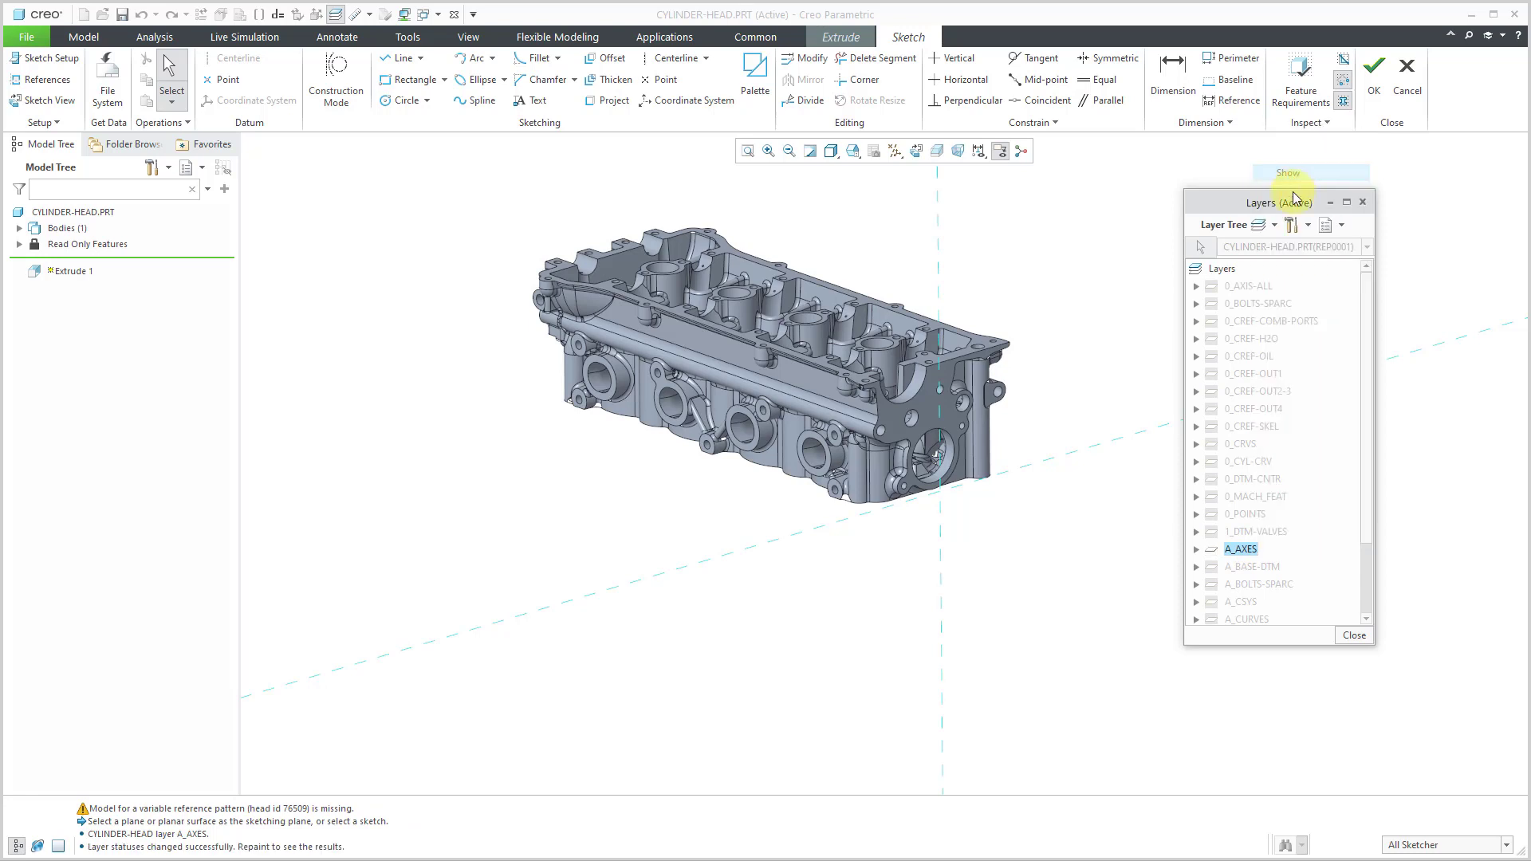
click(1354, 635)
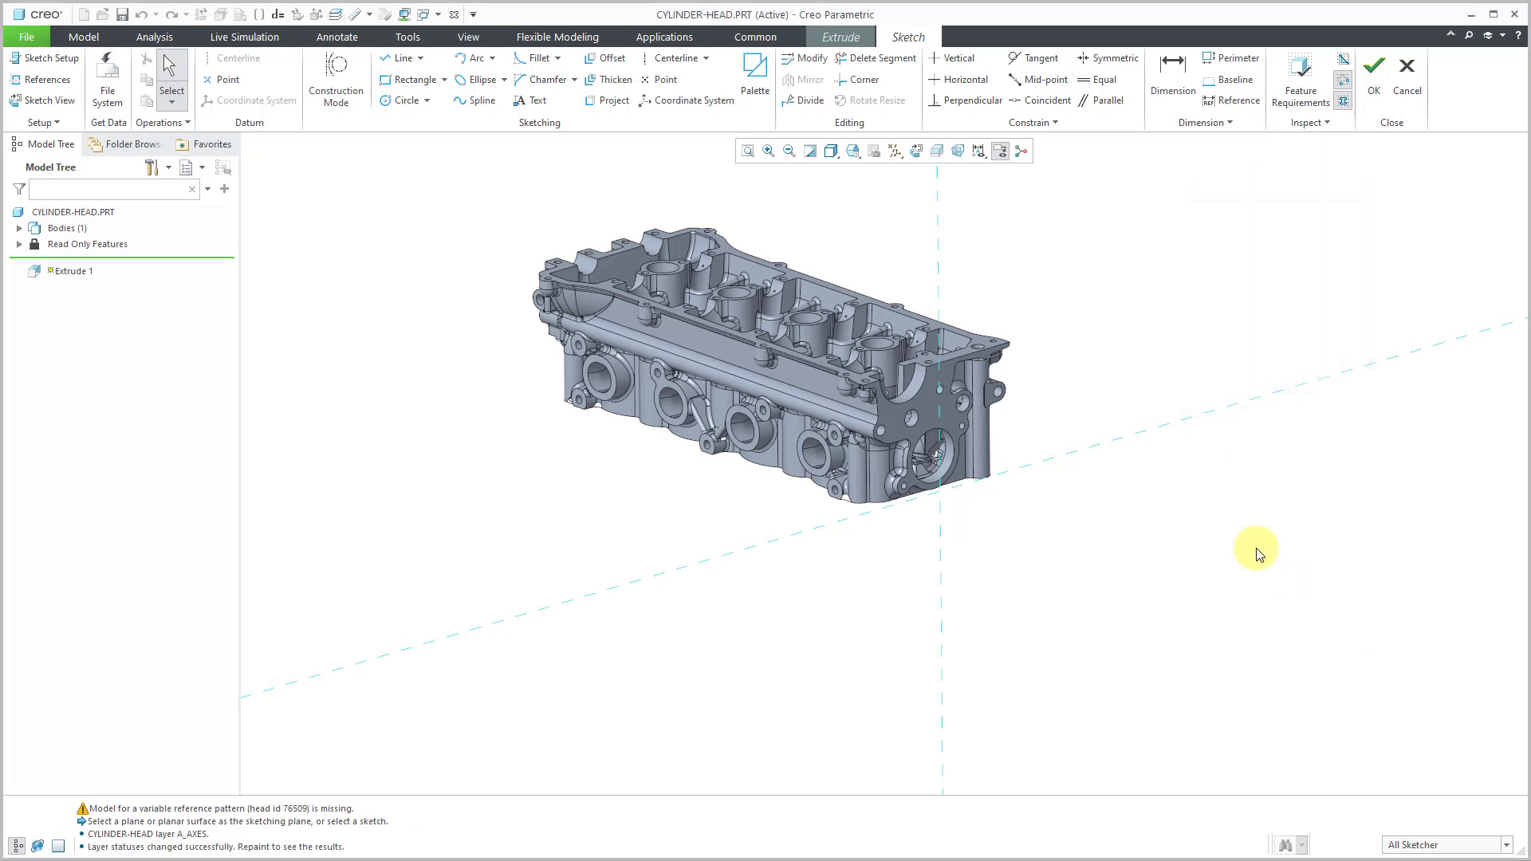
click(894, 151)
click(937, 190)
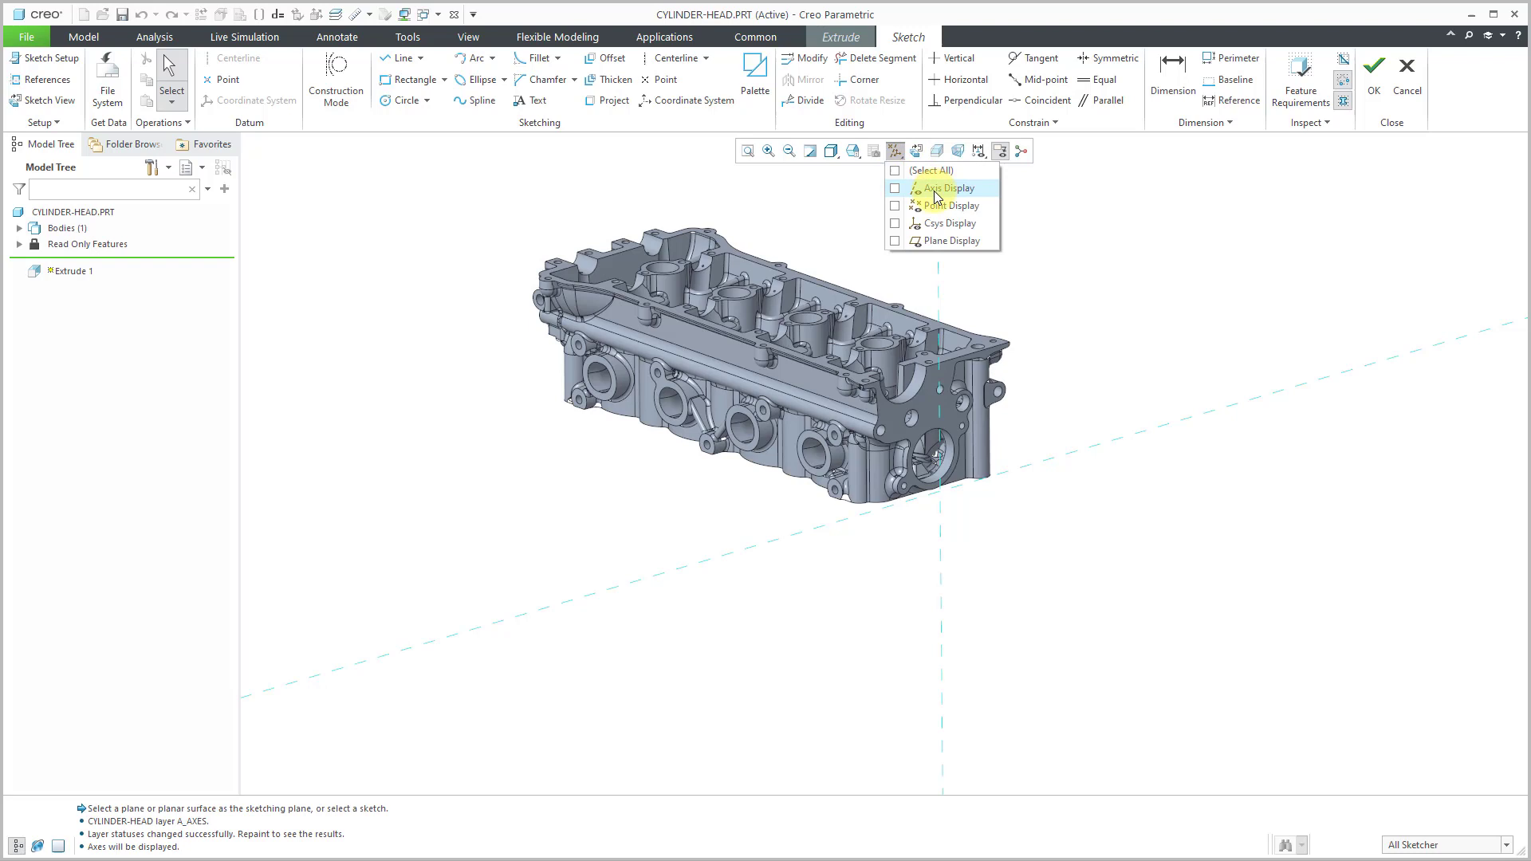
click(1065, 257)
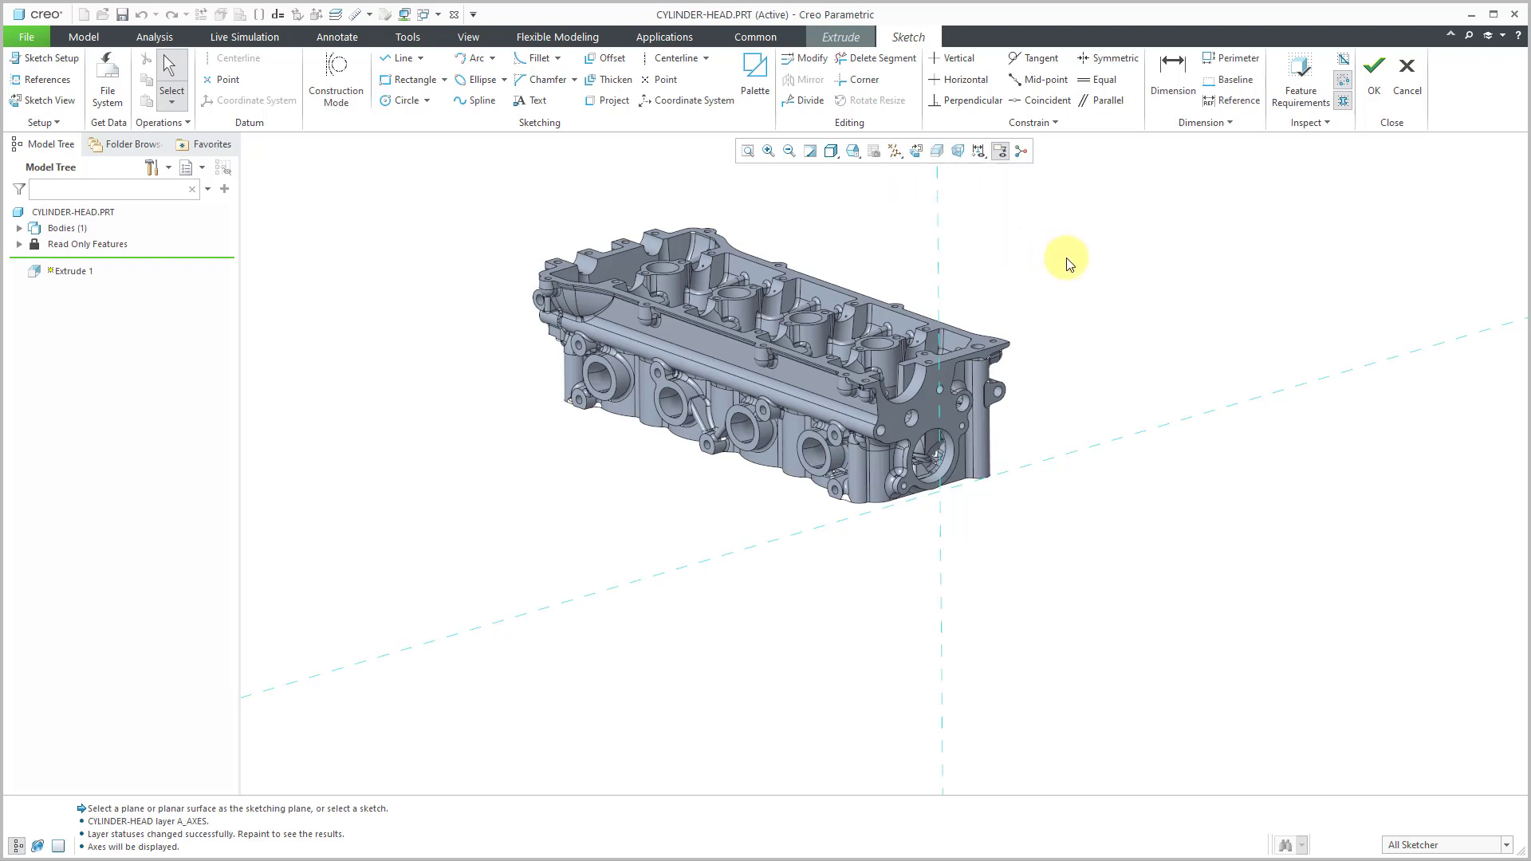
Step: Show the 0_AXIS-ALL layer as well so the datum axes appear
click(336, 15)
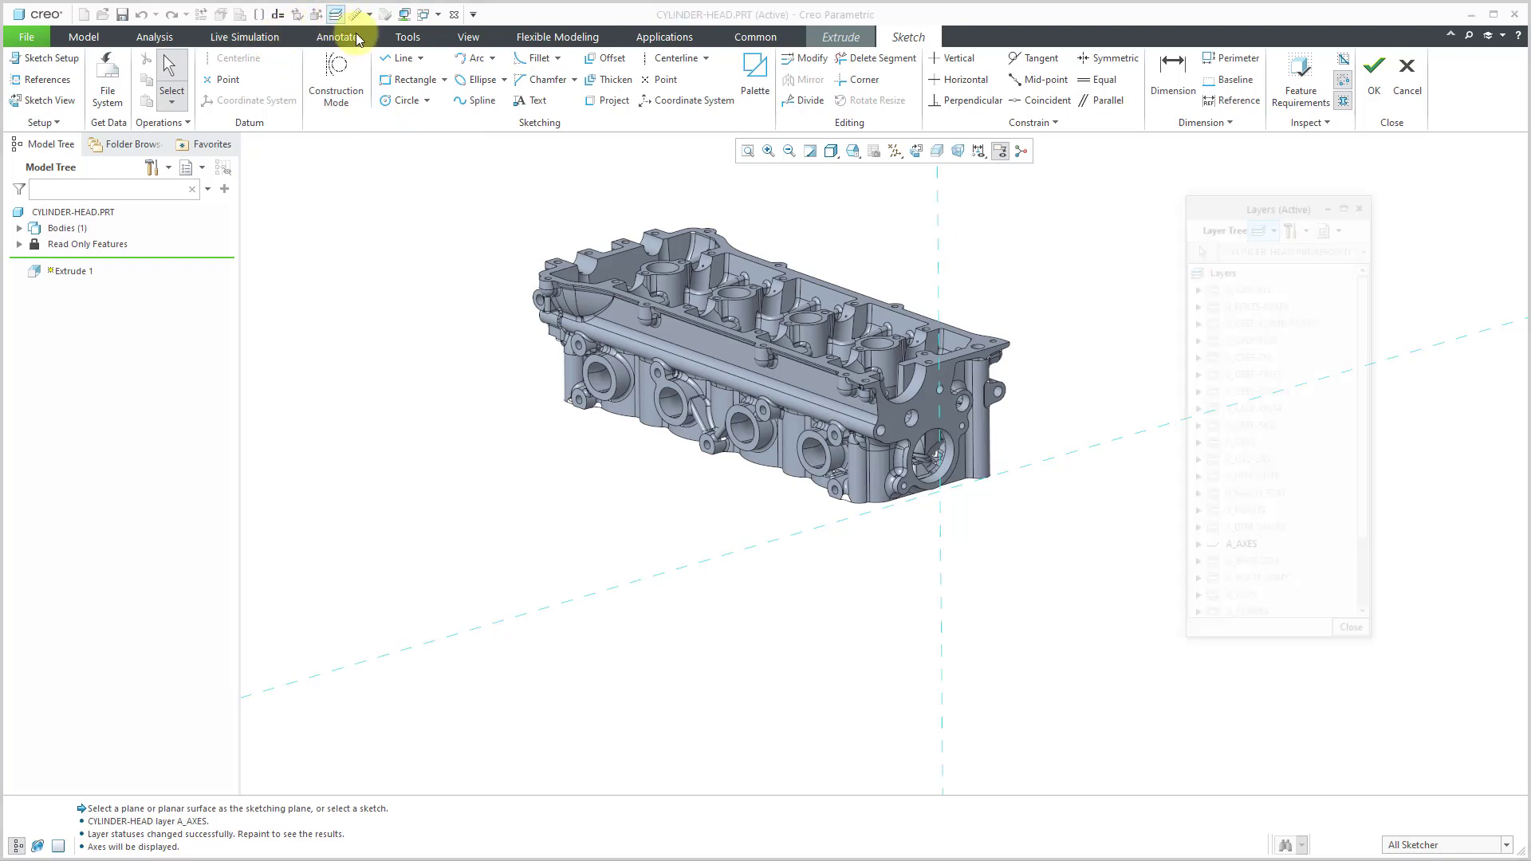
click(1258, 294)
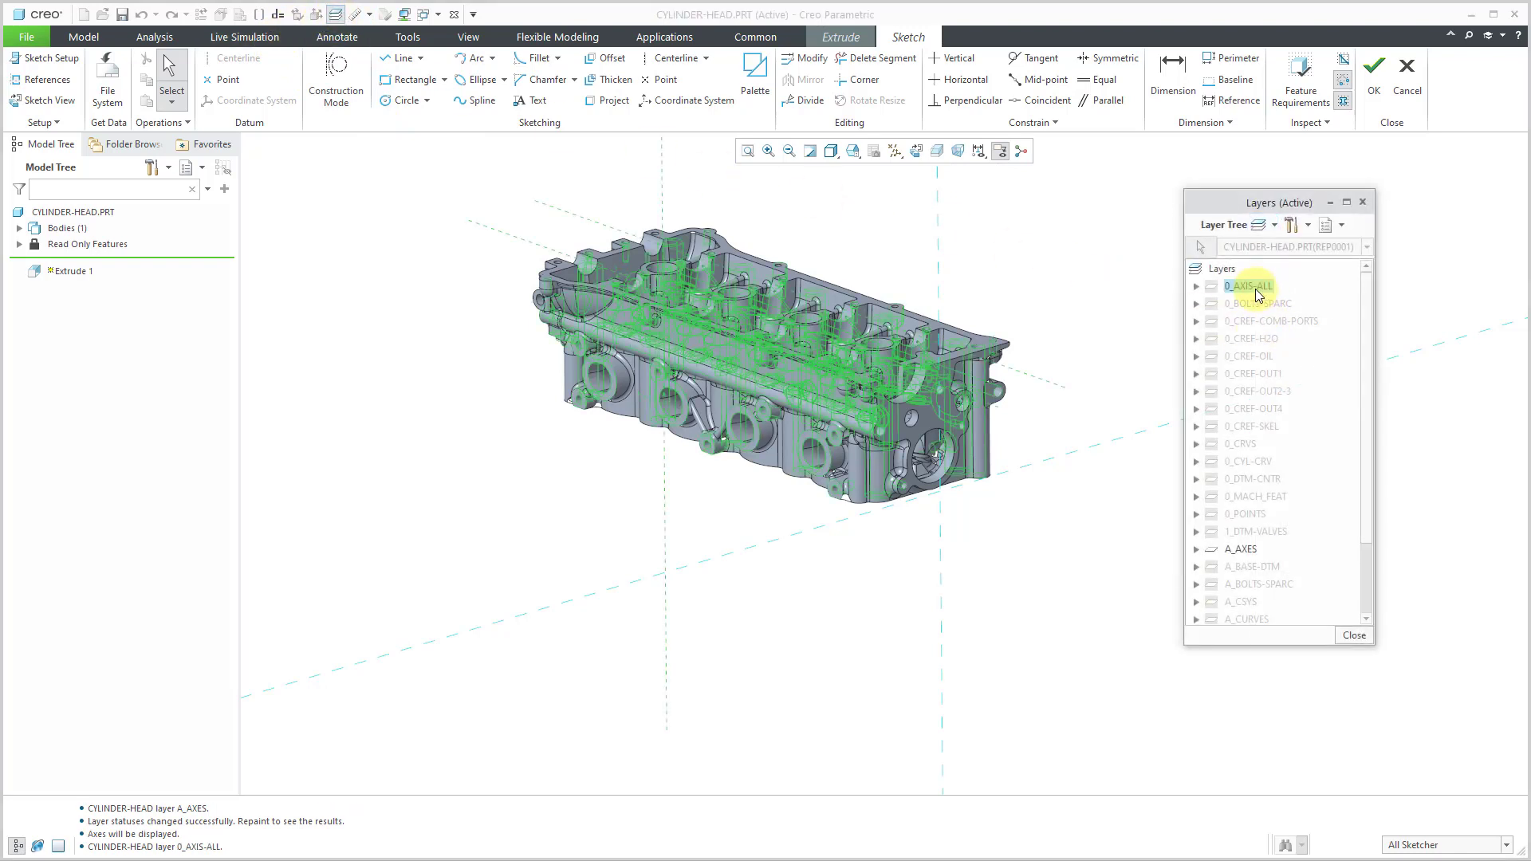
right_click(1259, 293)
click(1276, 335)
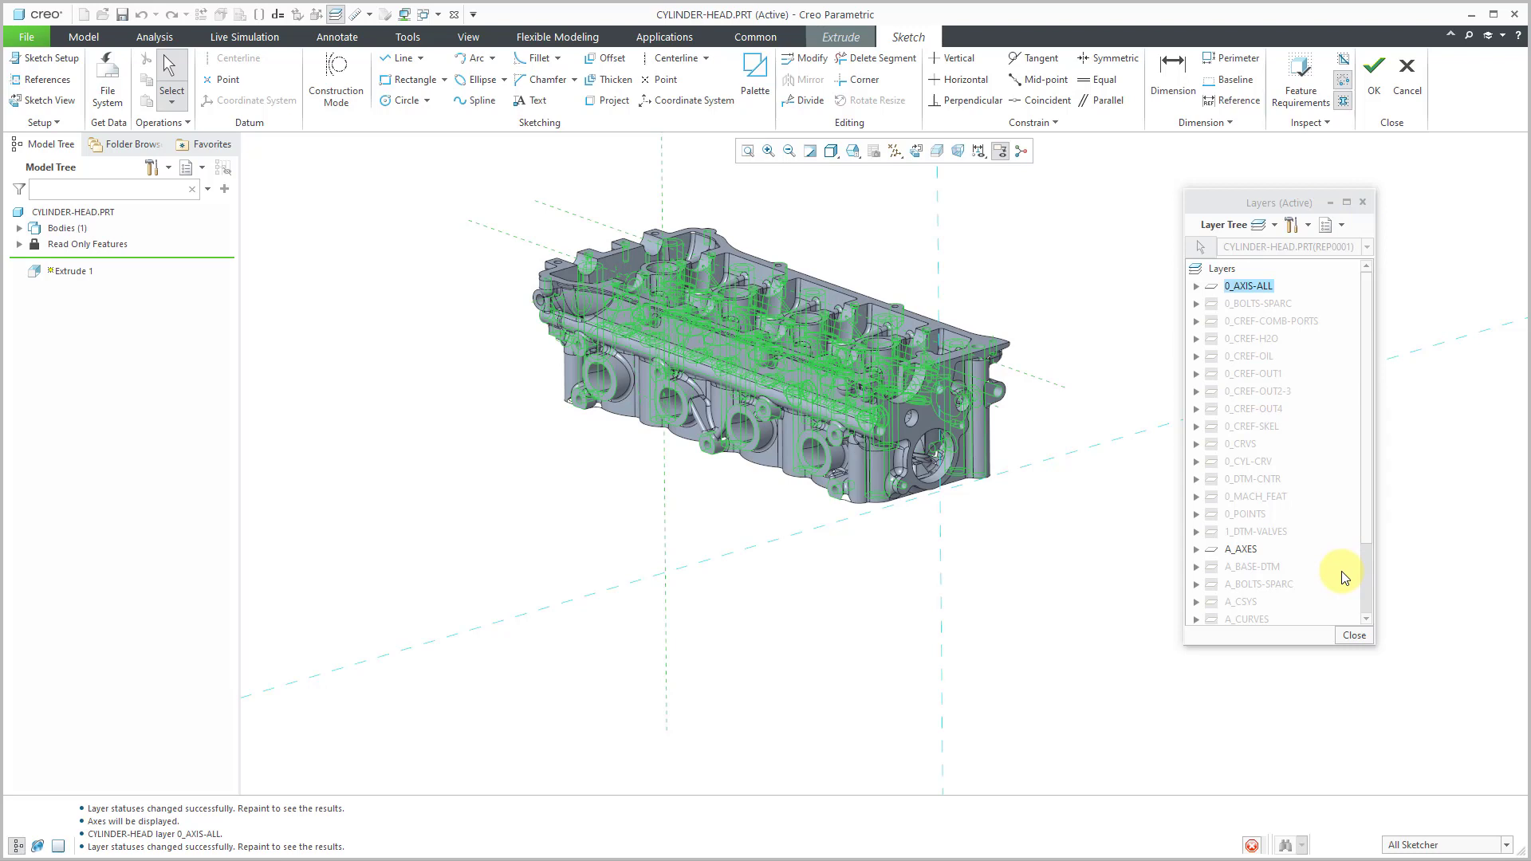
click(1354, 636)
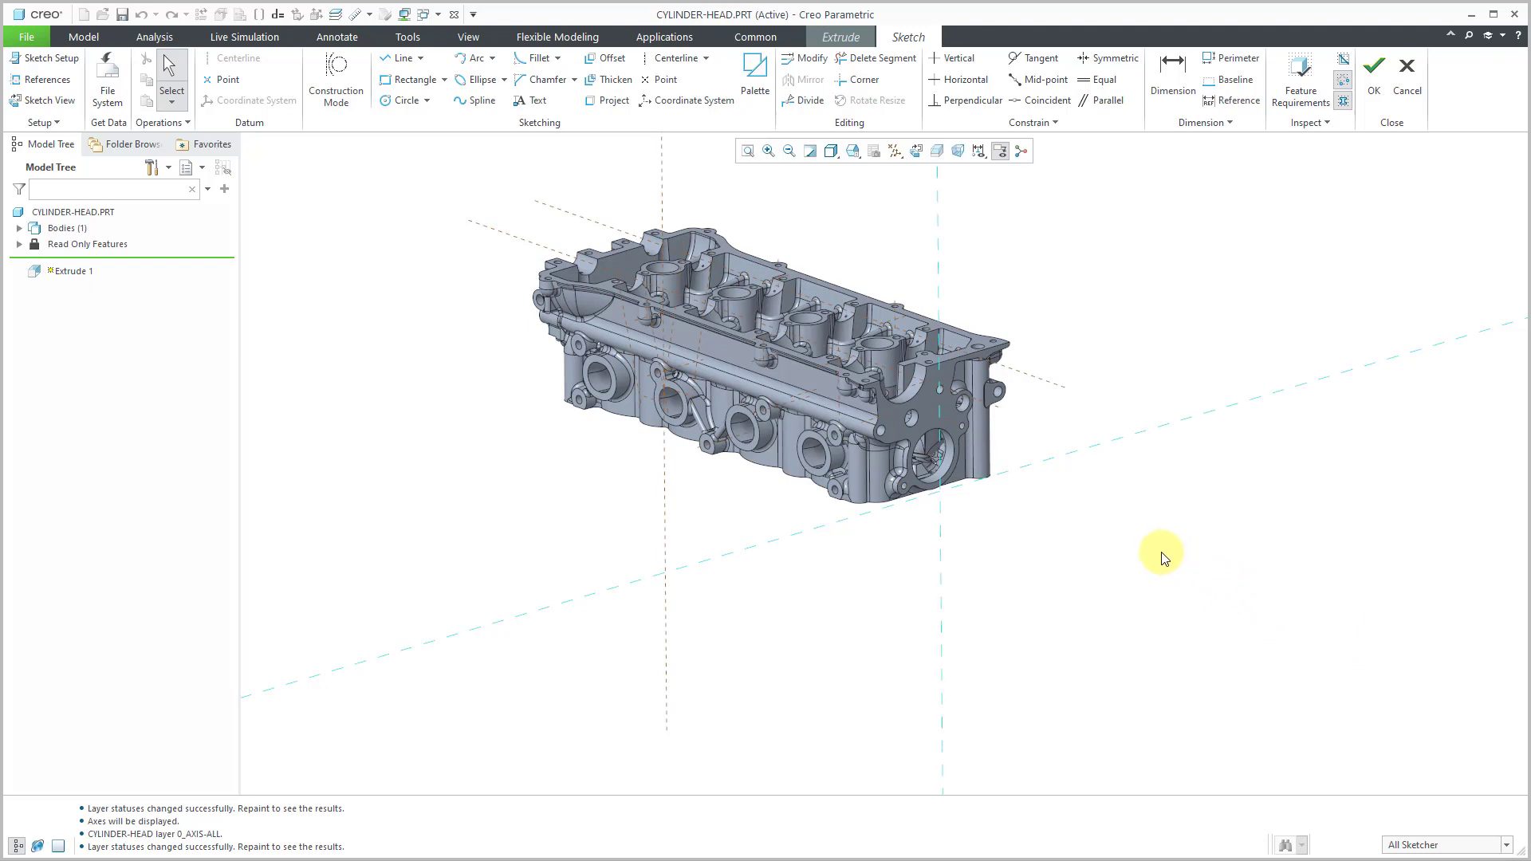
Step: View the sketch face-on and add A_INT, A_EXH and the top cut edge as references
click(922, 151)
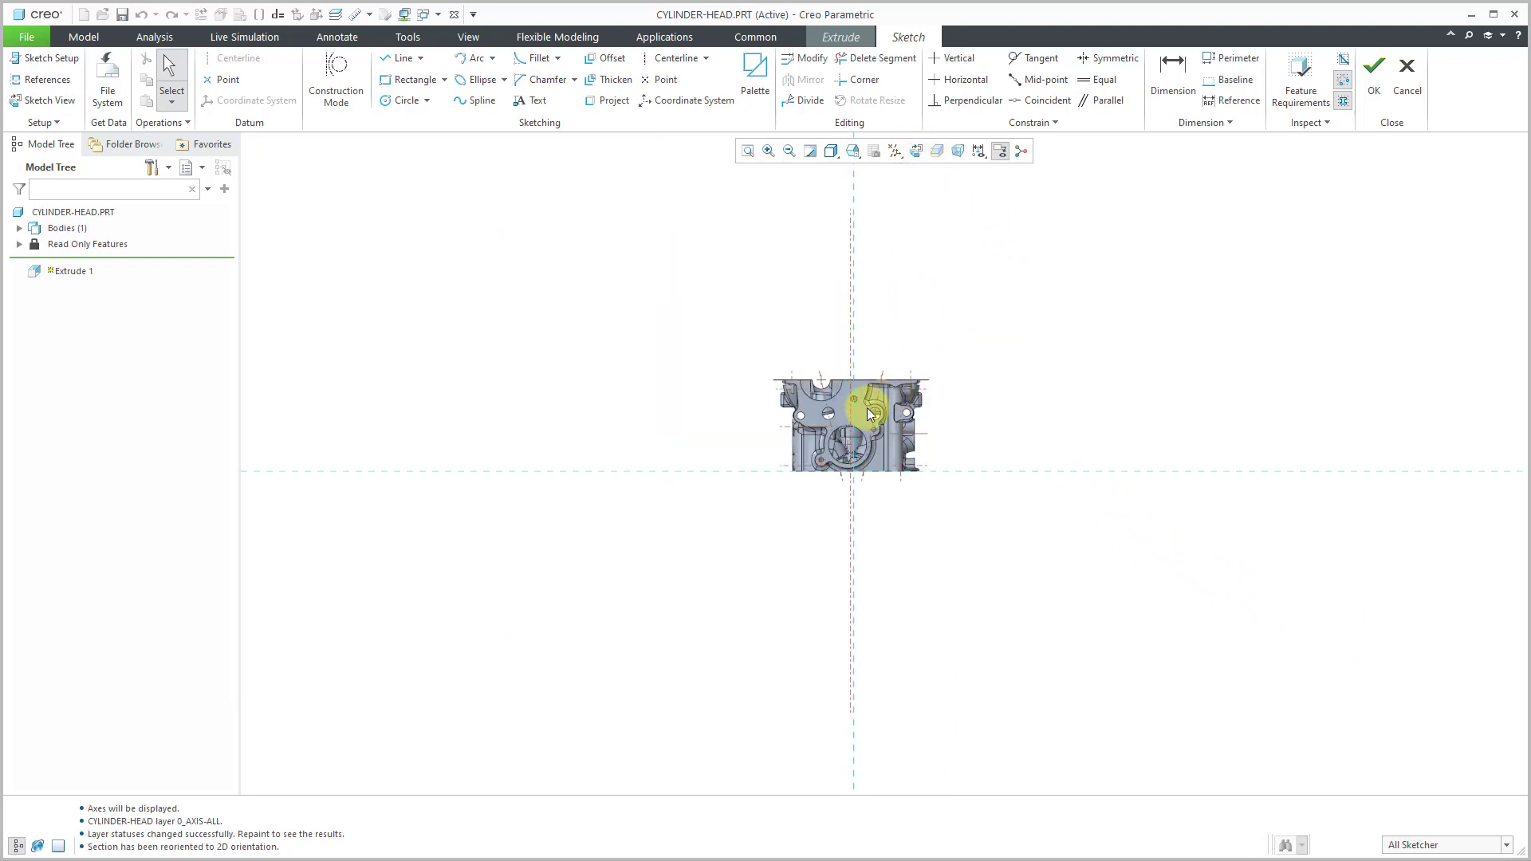
scroll(861, 415, up, 4)
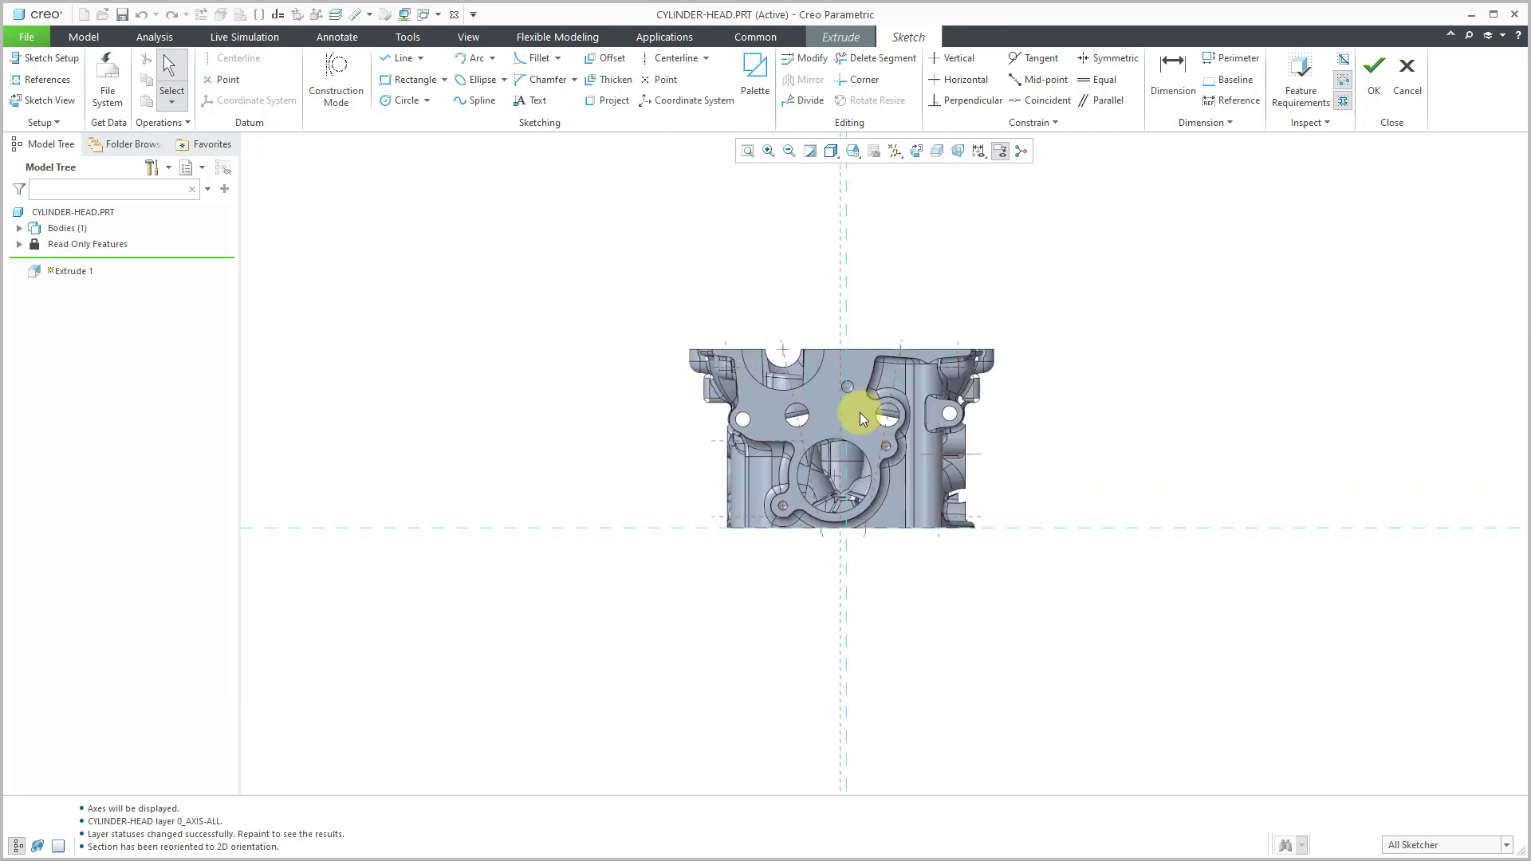
scroll(860, 413, up, 1)
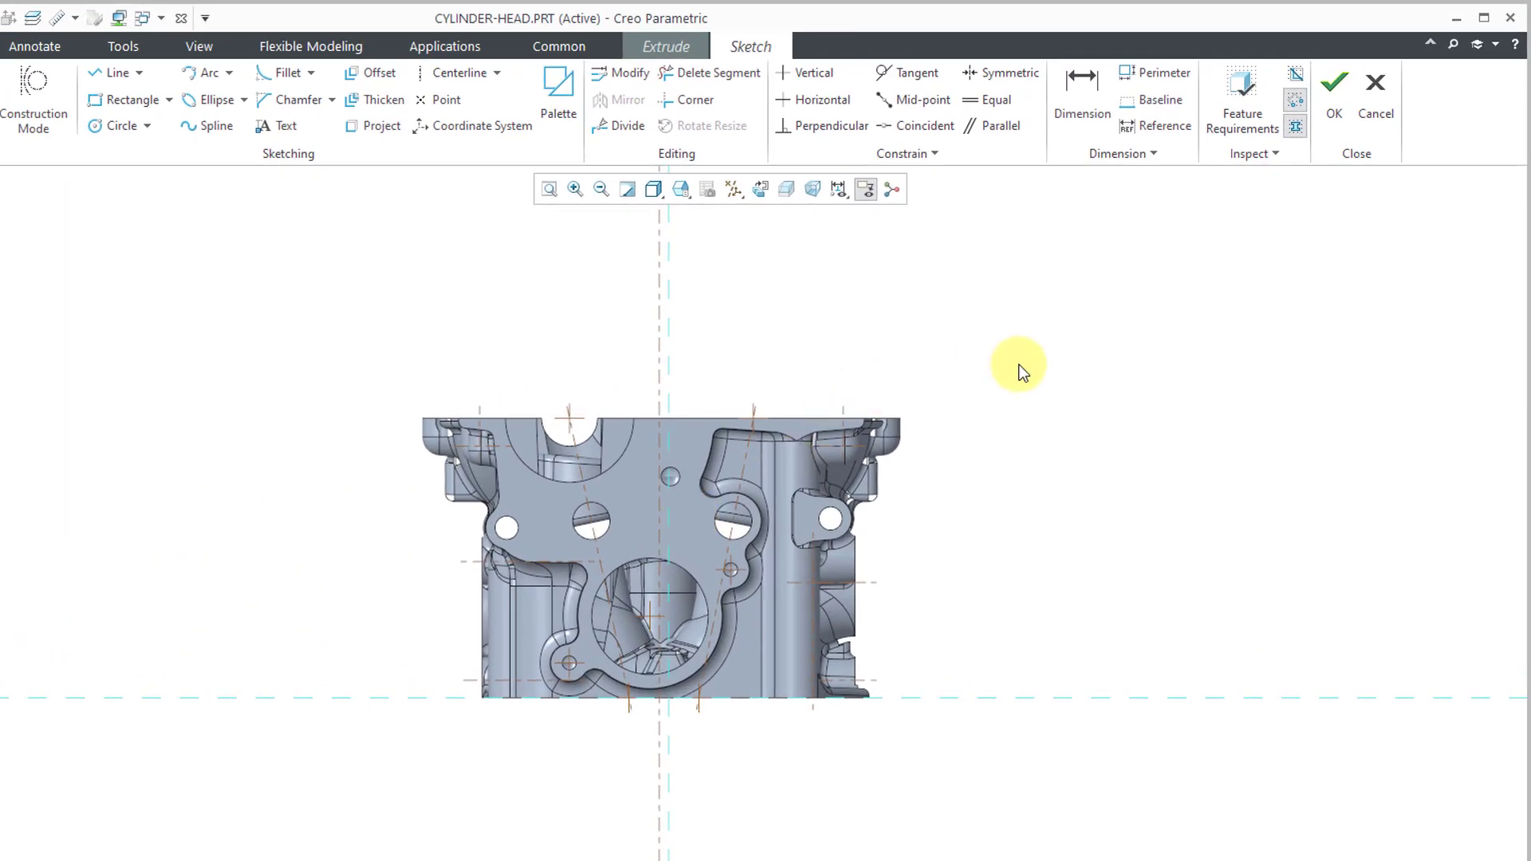
right_click(1023, 373)
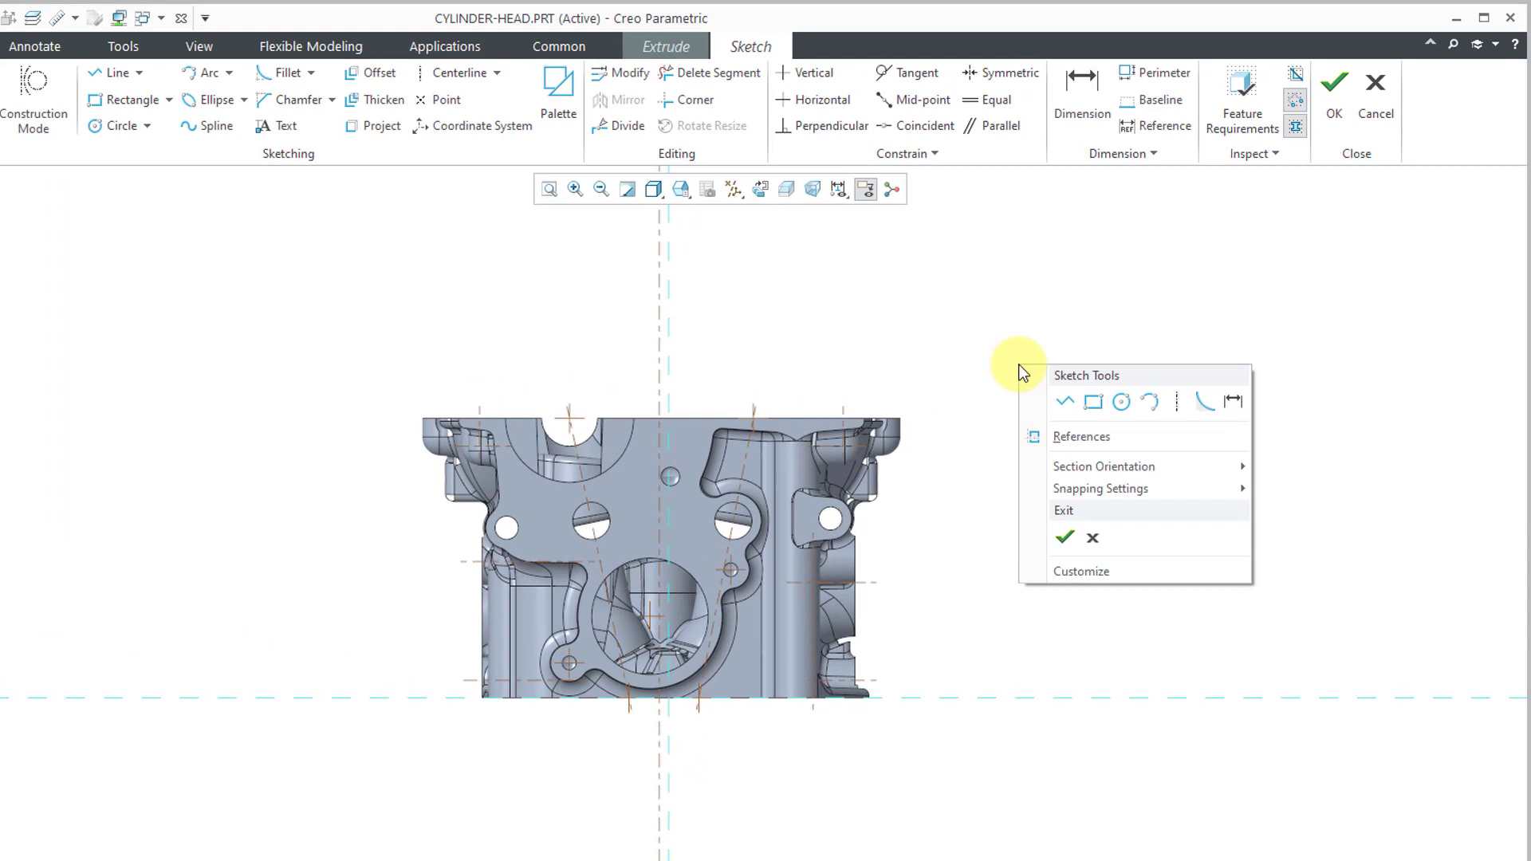
click(1088, 437)
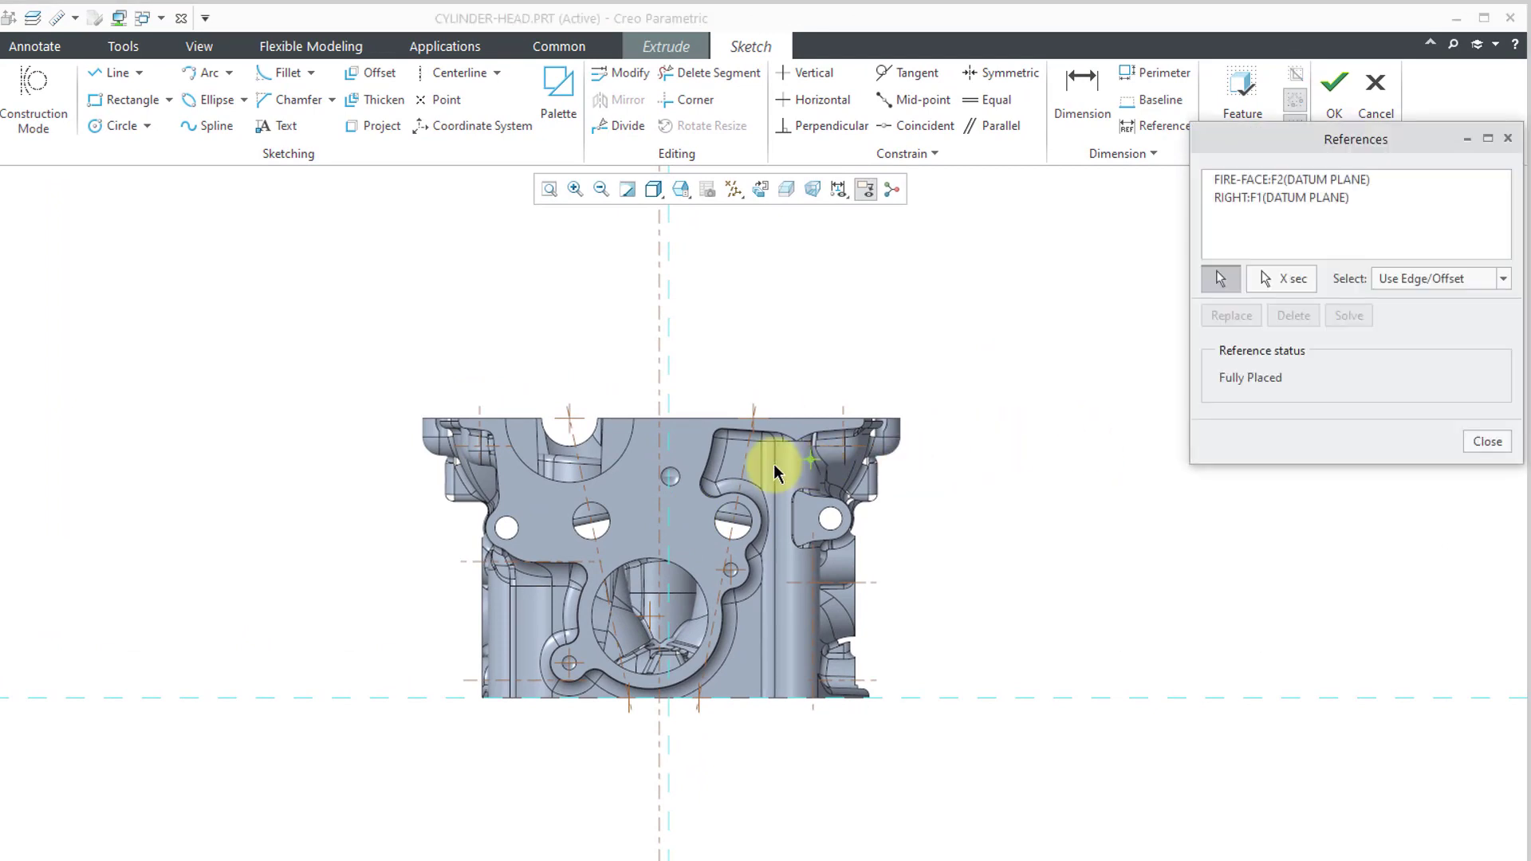
click(752, 472)
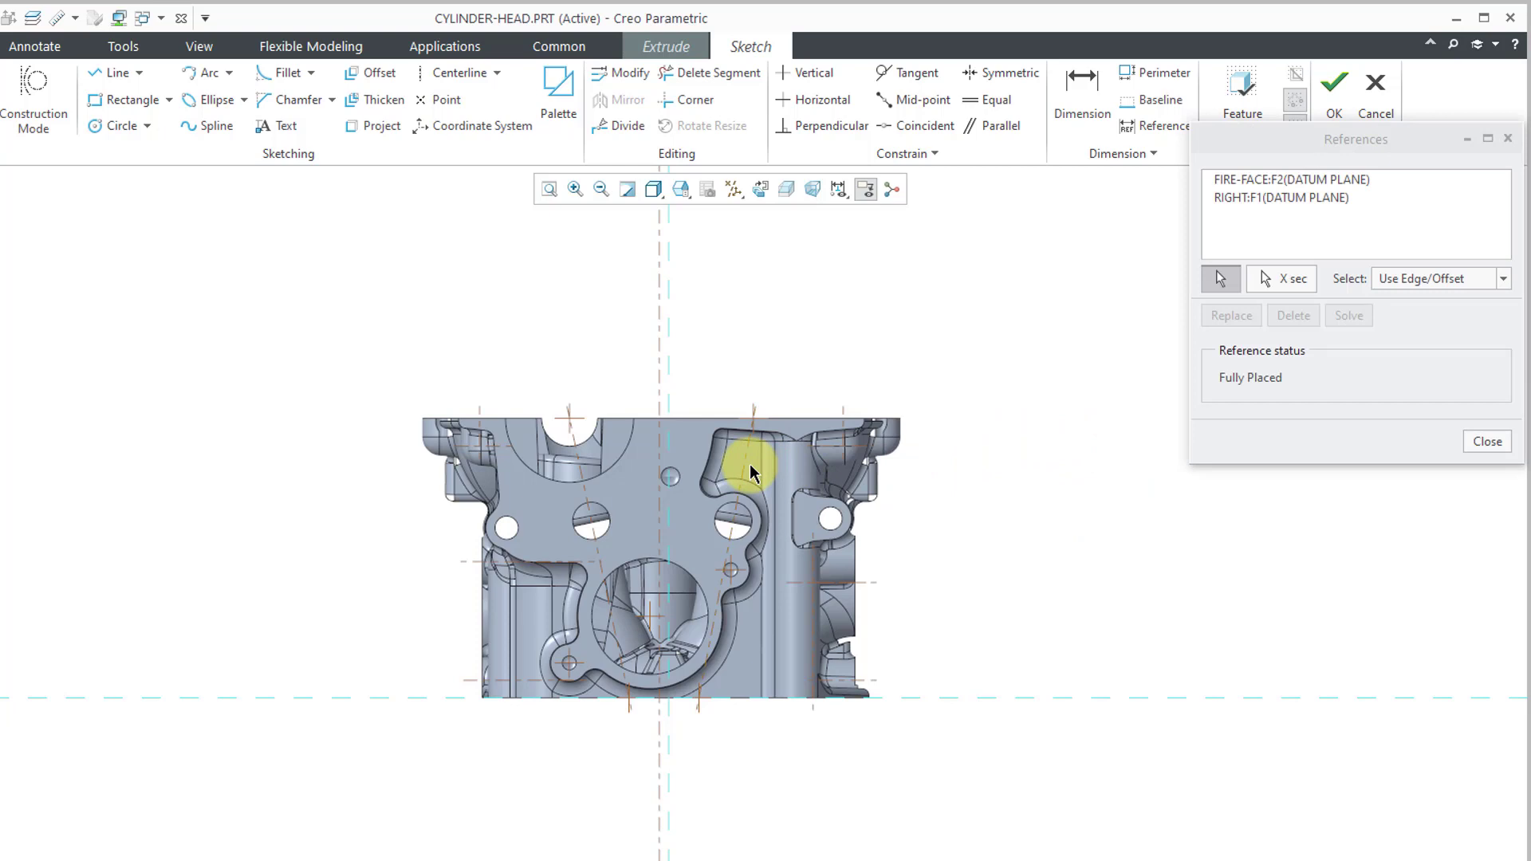
click(749, 472)
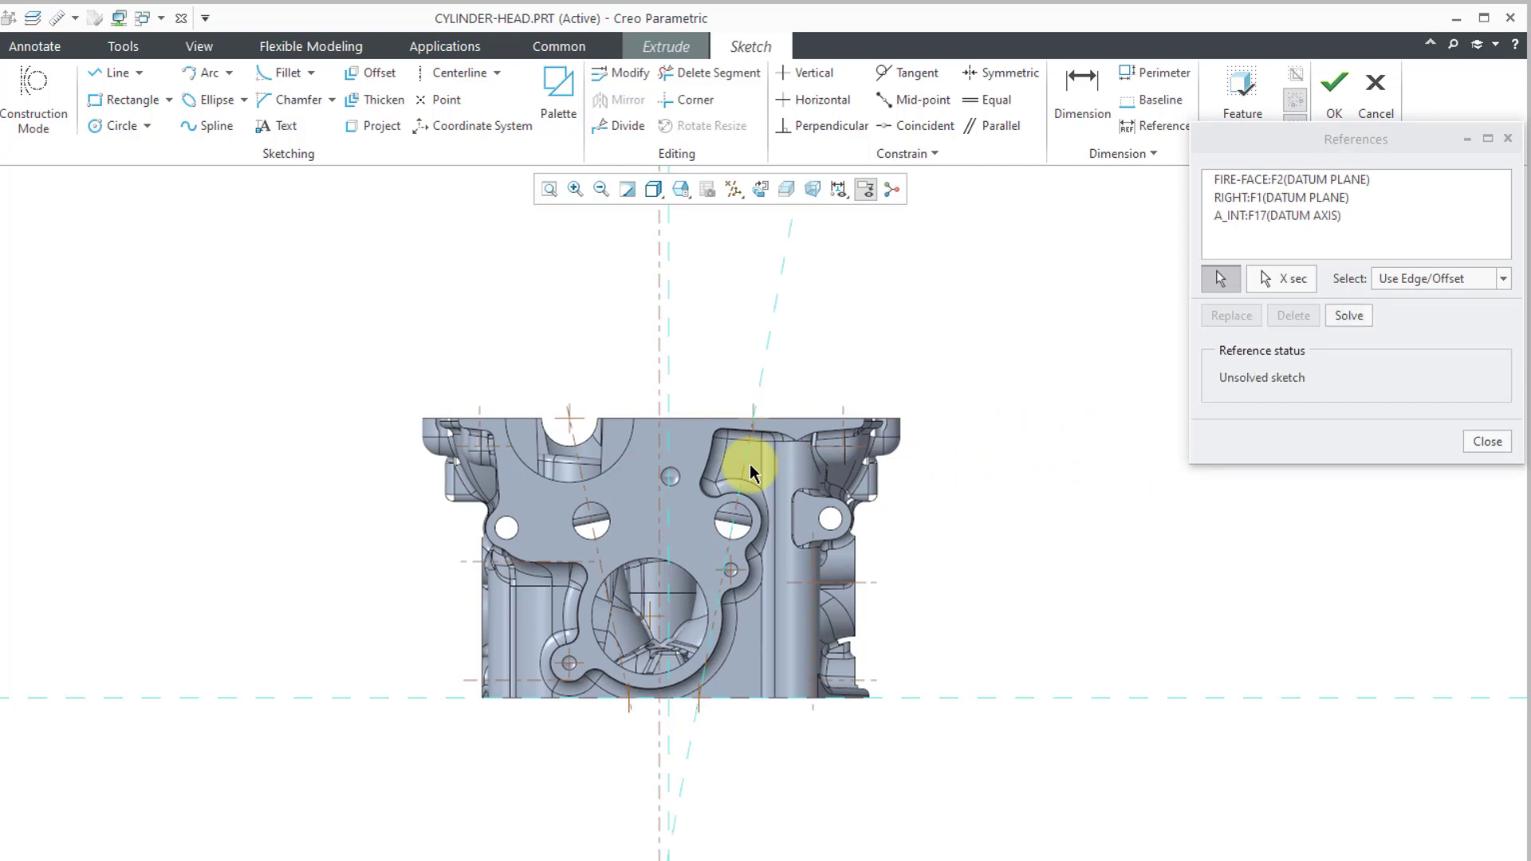
click(581, 469)
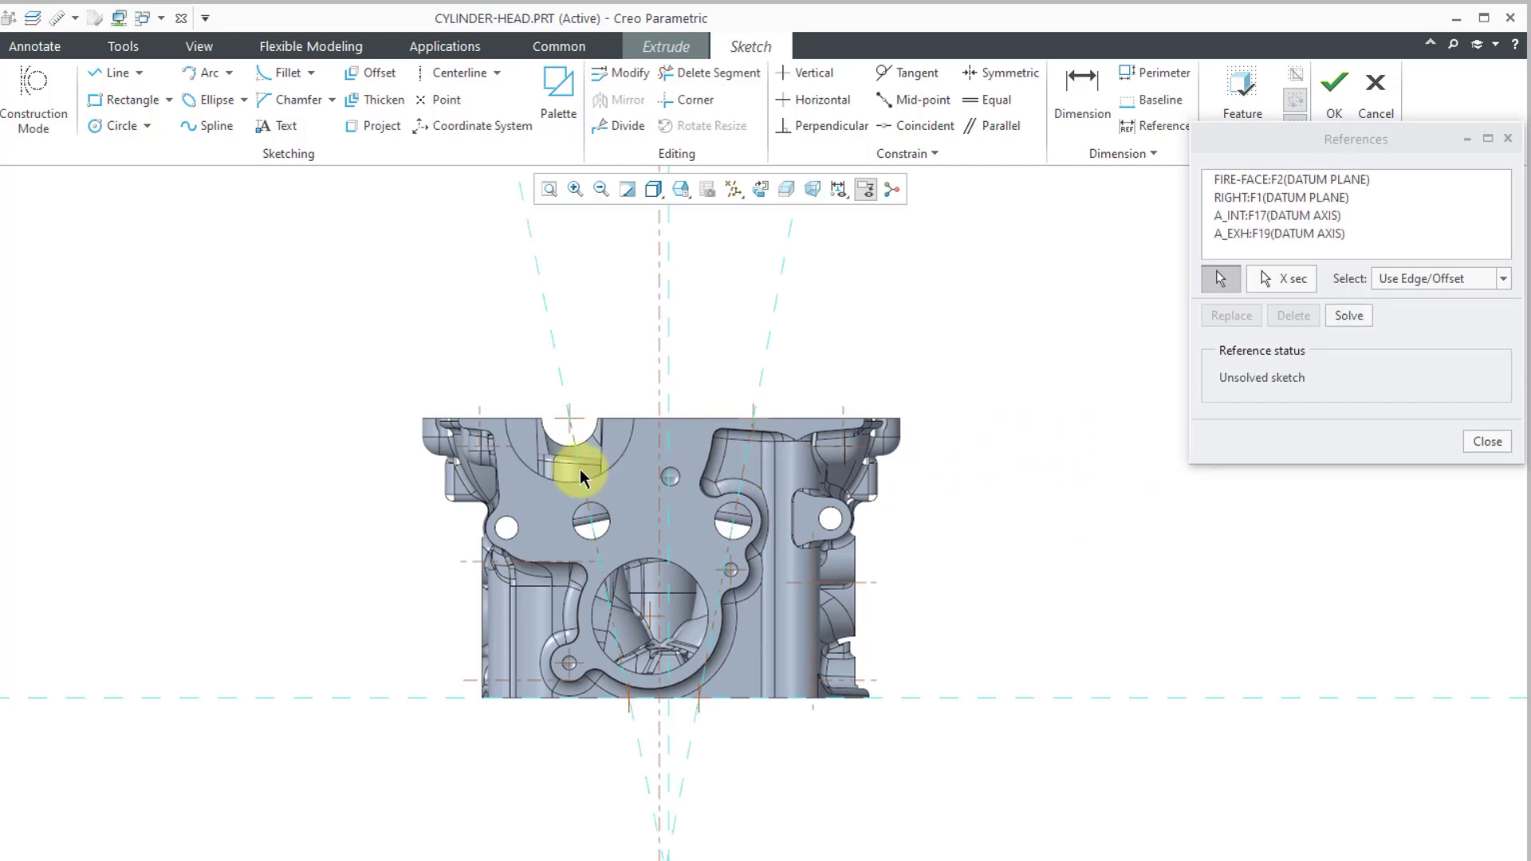
click(705, 421)
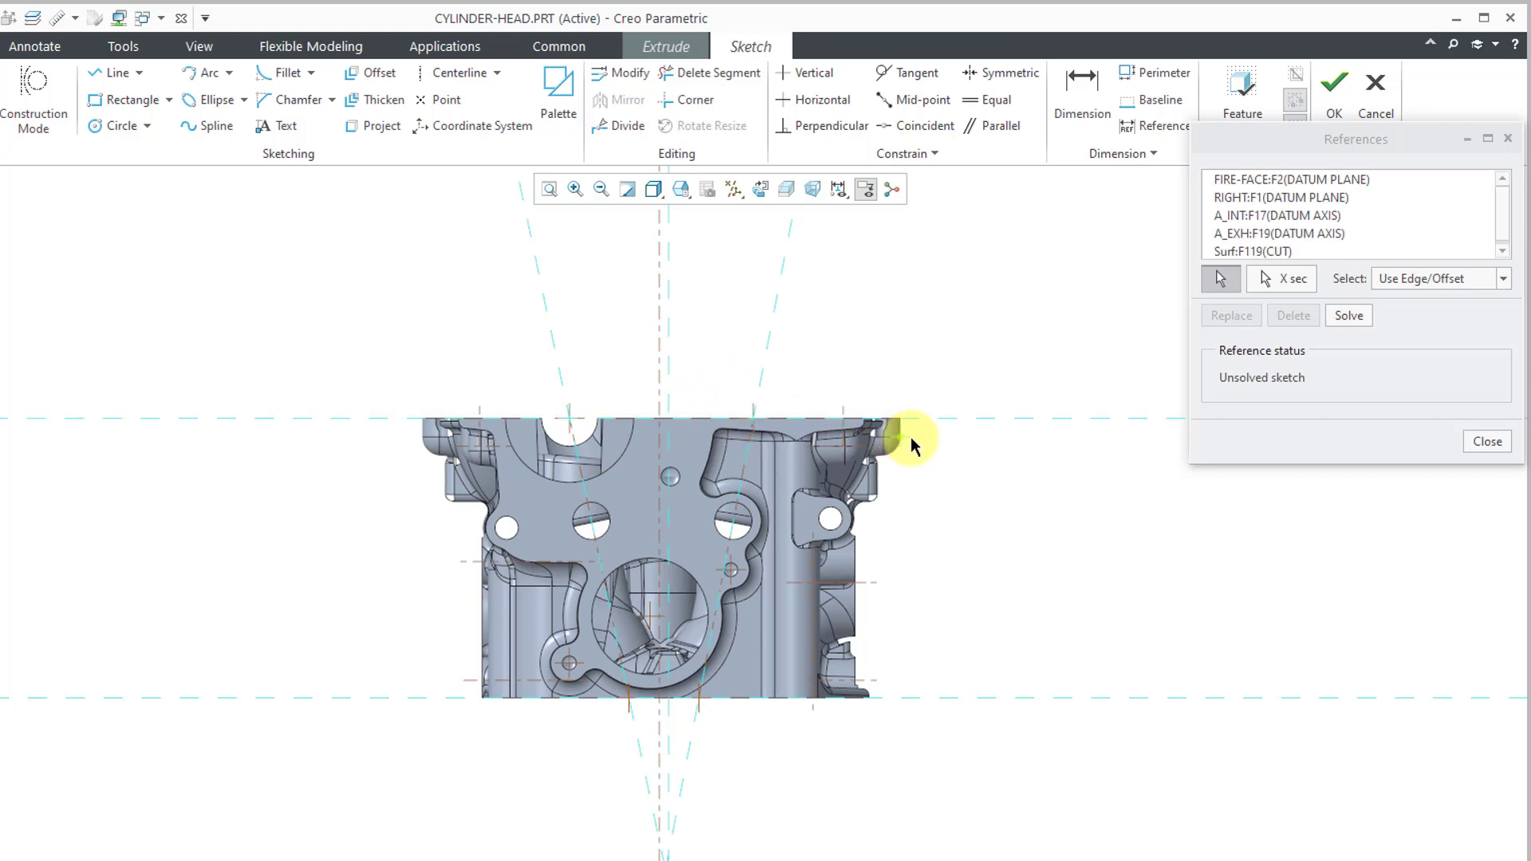
Step: Delete the RIGHT:F1 datum plane from the sketch references
click(1270, 181)
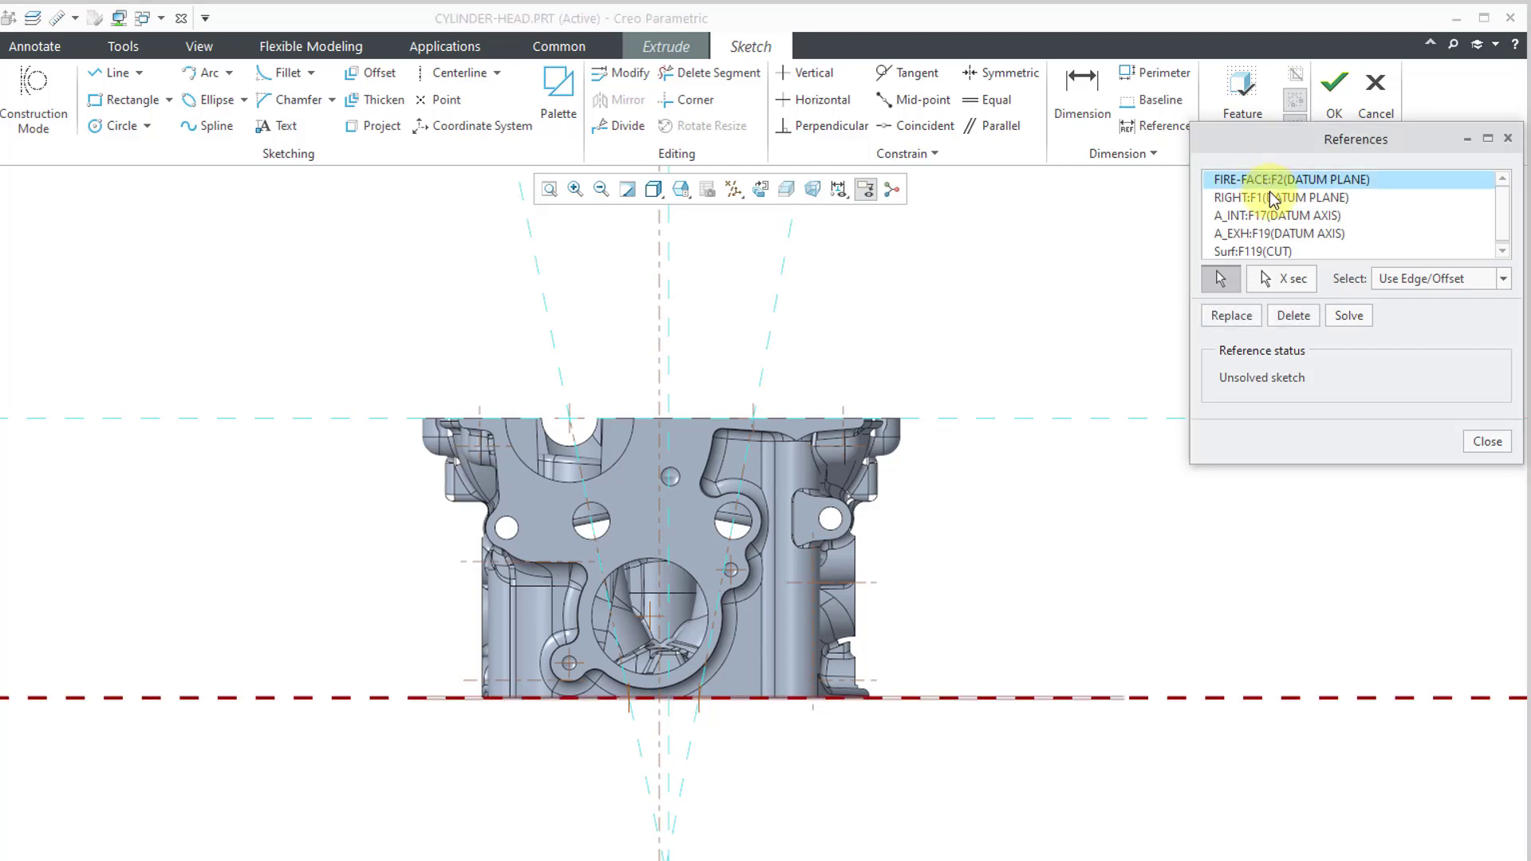
click(1273, 199)
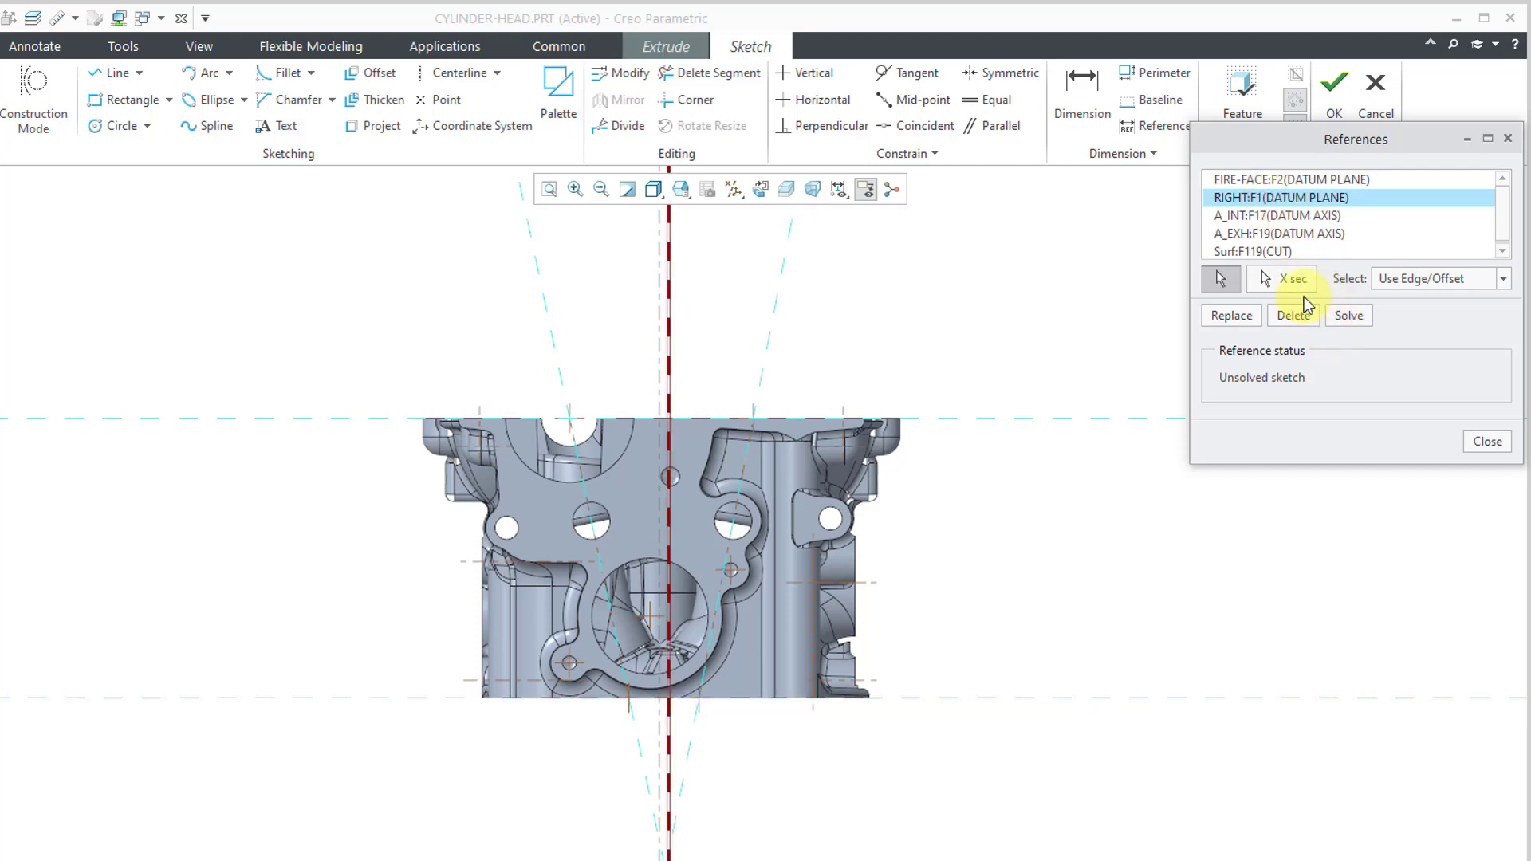
click(1288, 316)
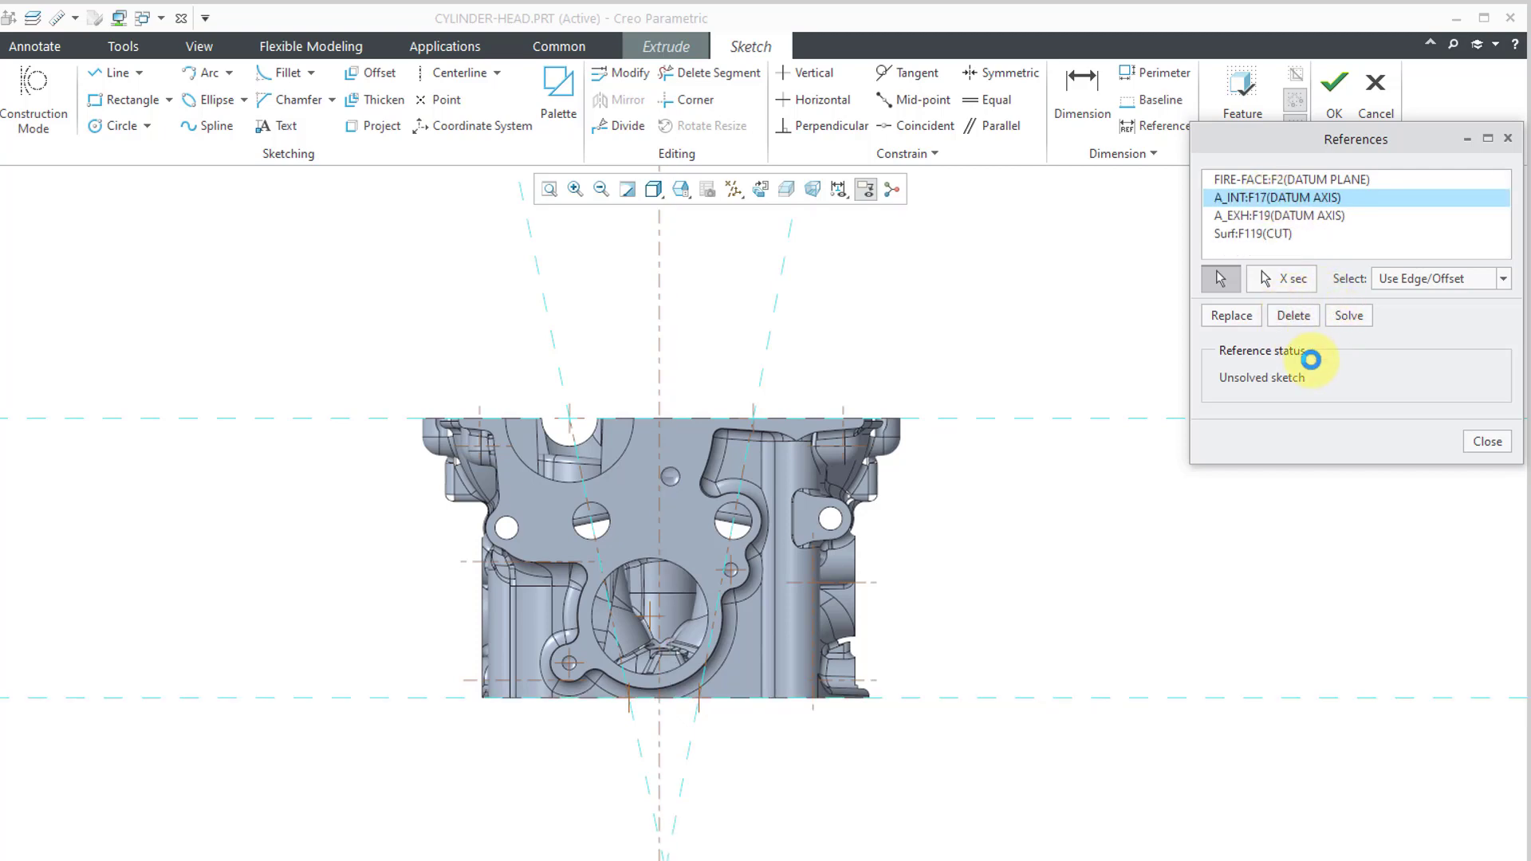
click(1488, 444)
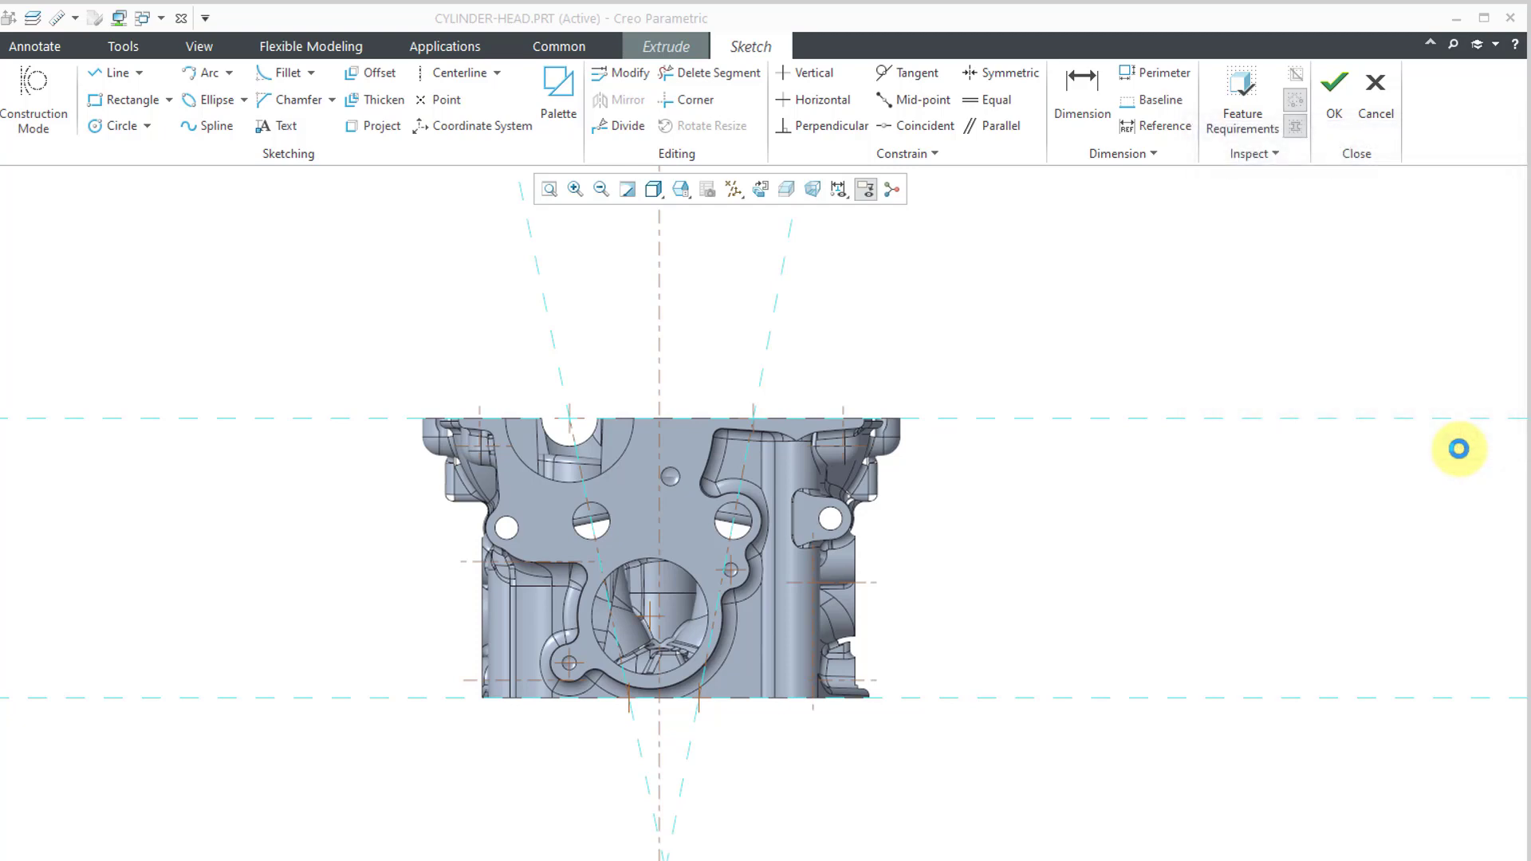
Step: Switch the display style to No Hidden and hide the datum axes
click(655, 191)
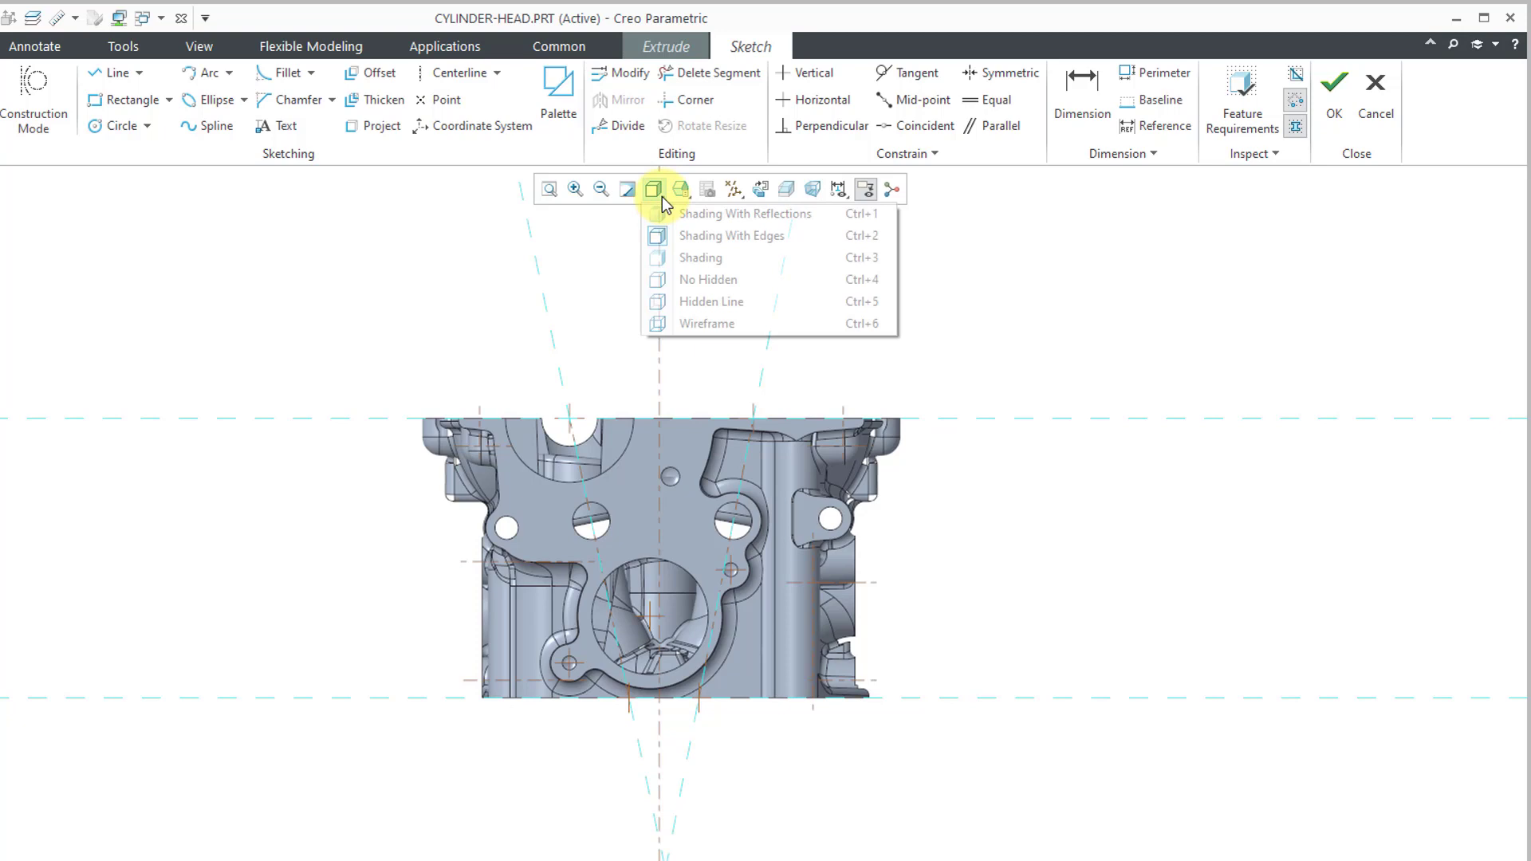
click(711, 287)
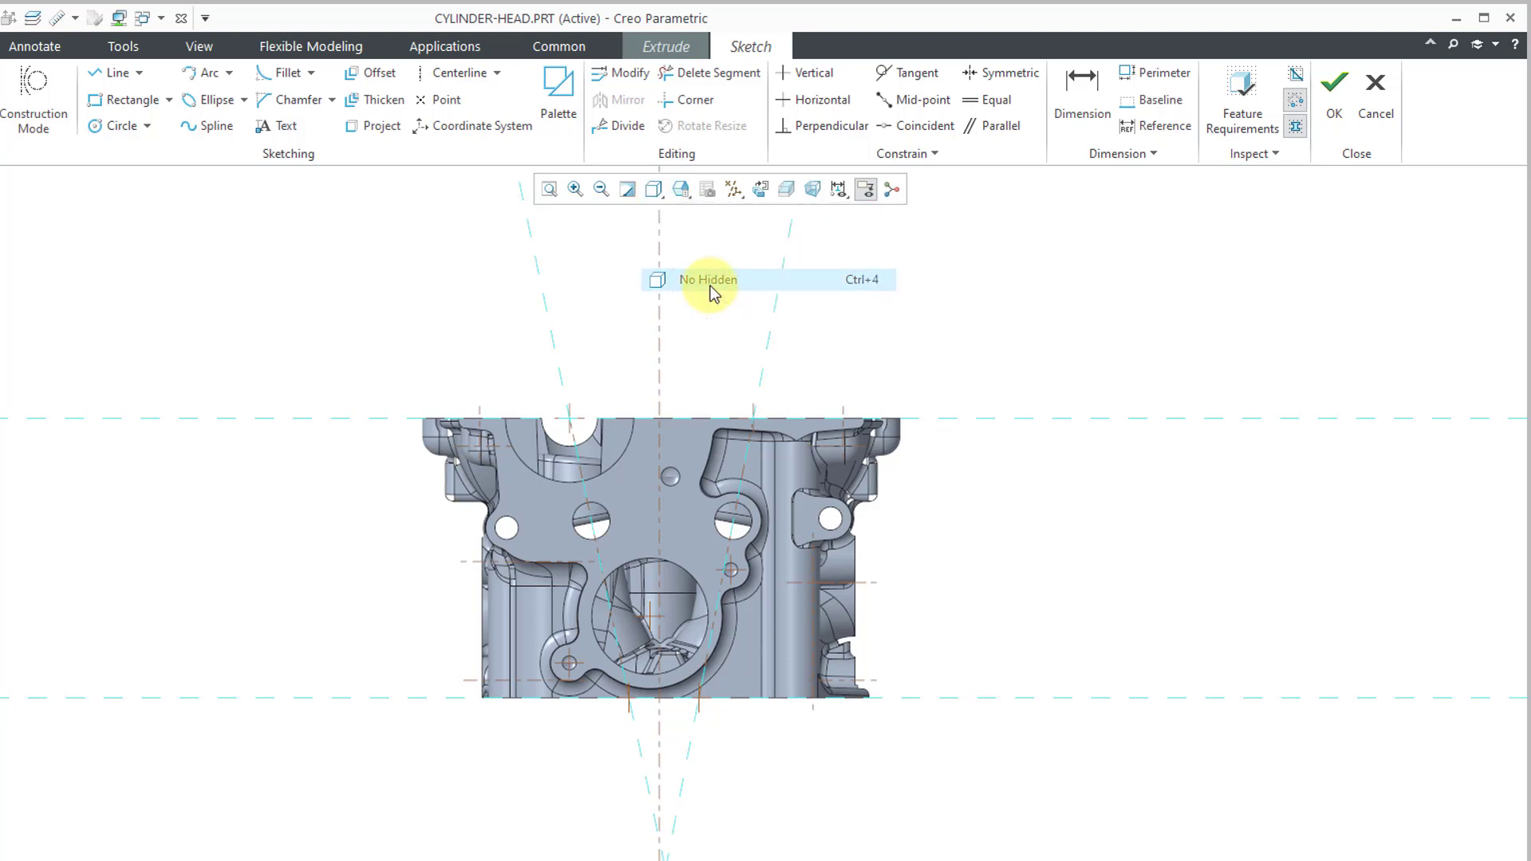
click(774, 311)
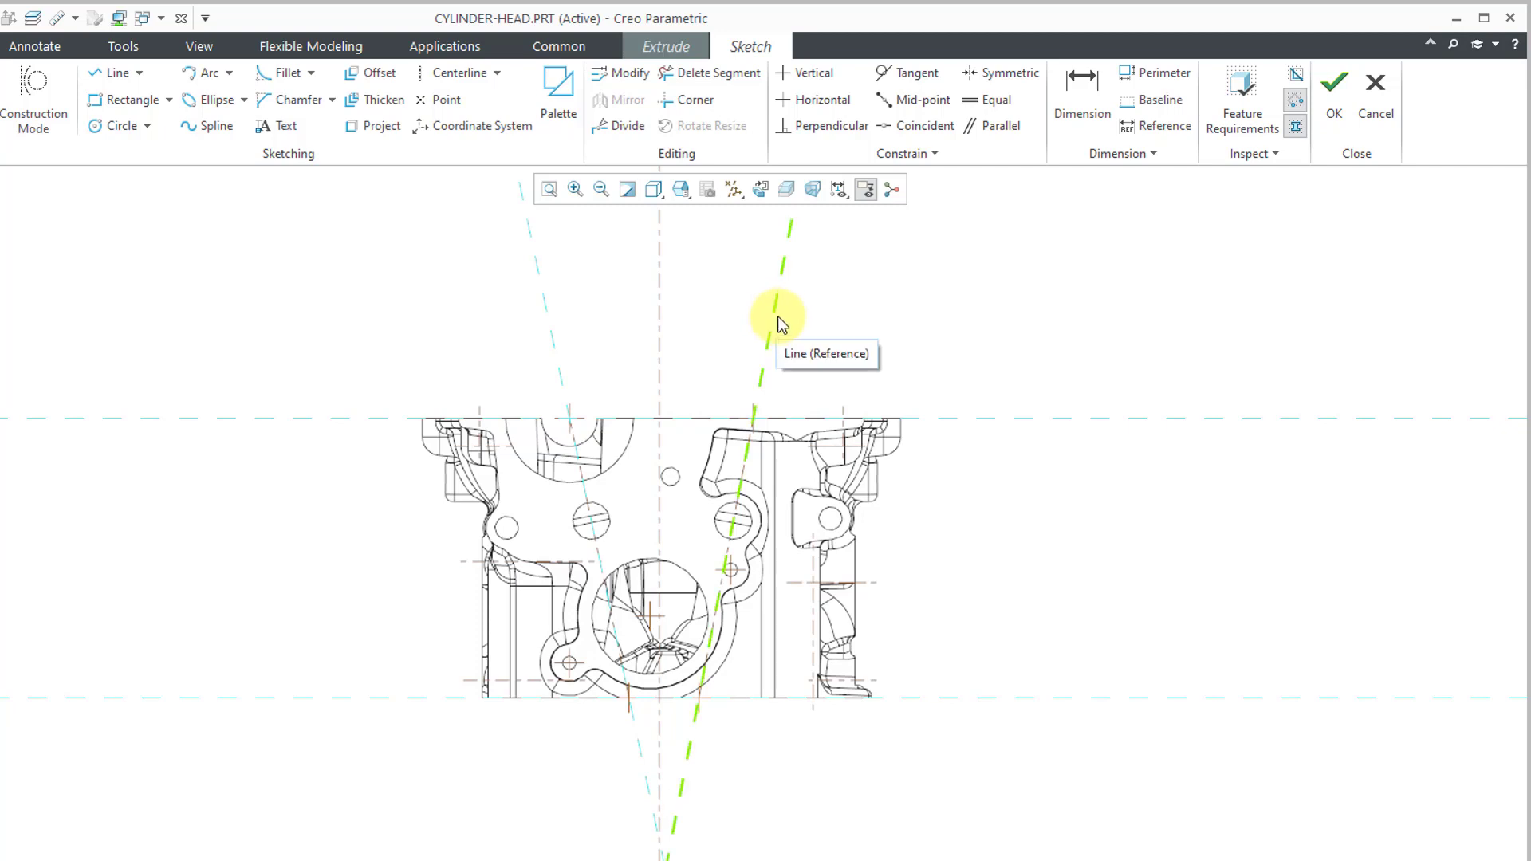
click(737, 193)
click(761, 235)
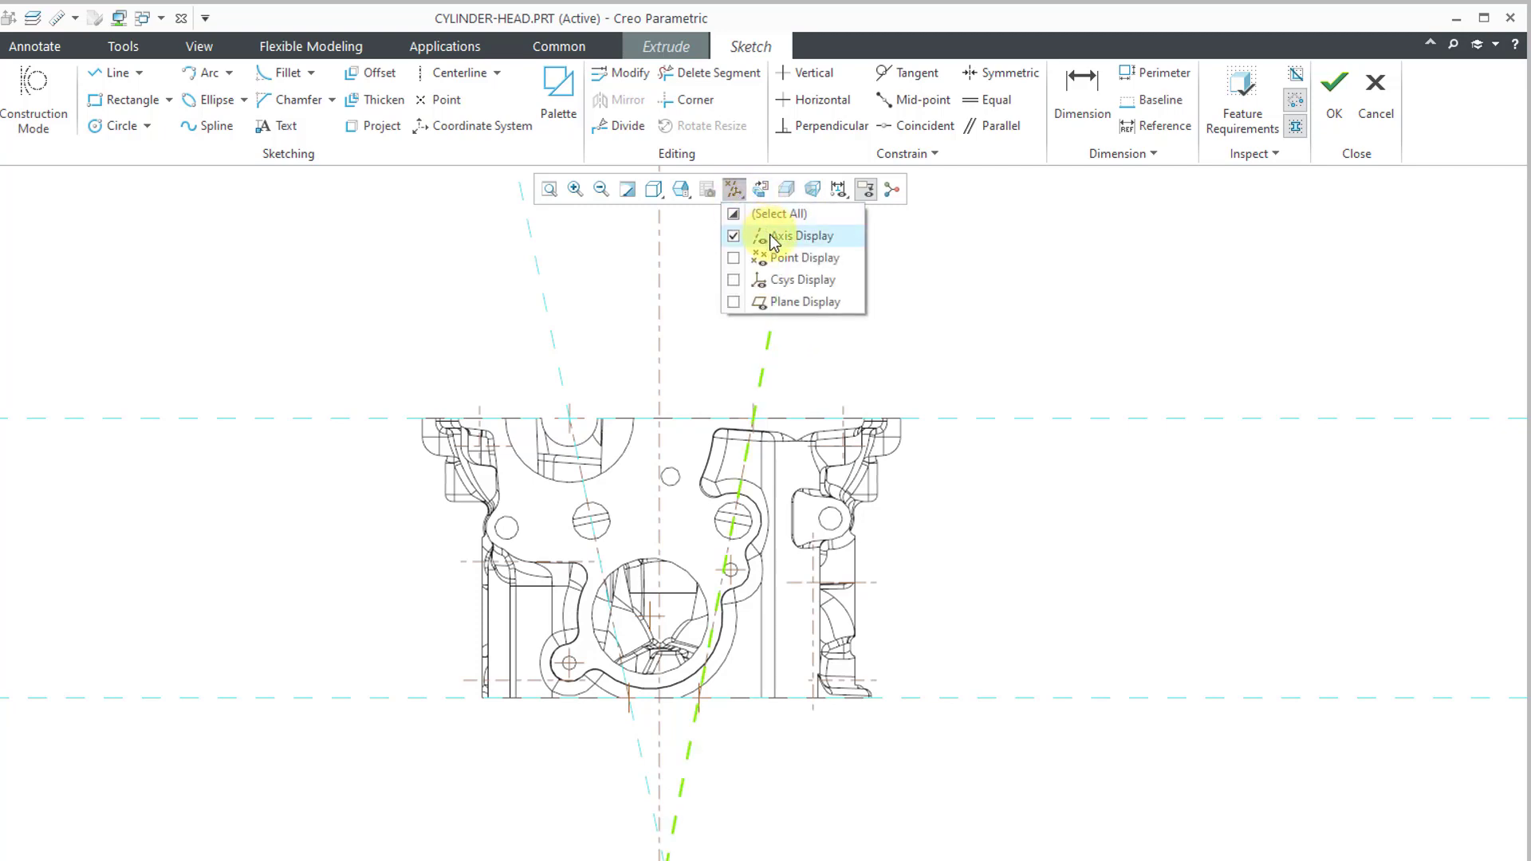
click(1019, 322)
Step: Start the Line tool and undo a stray segment drawn along the top reference
right_click(1017, 322)
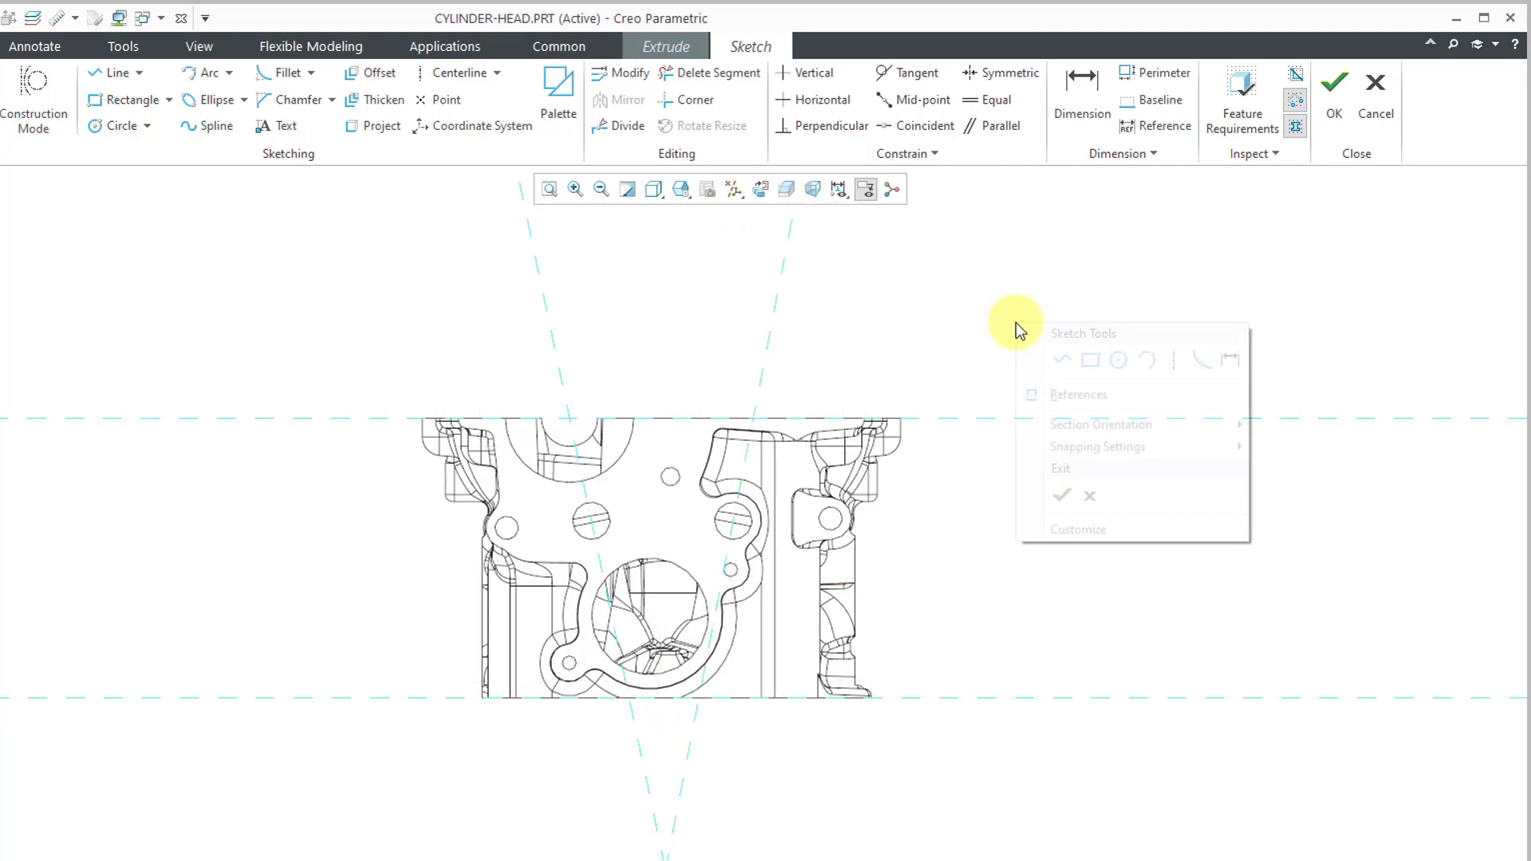
click(1062, 360)
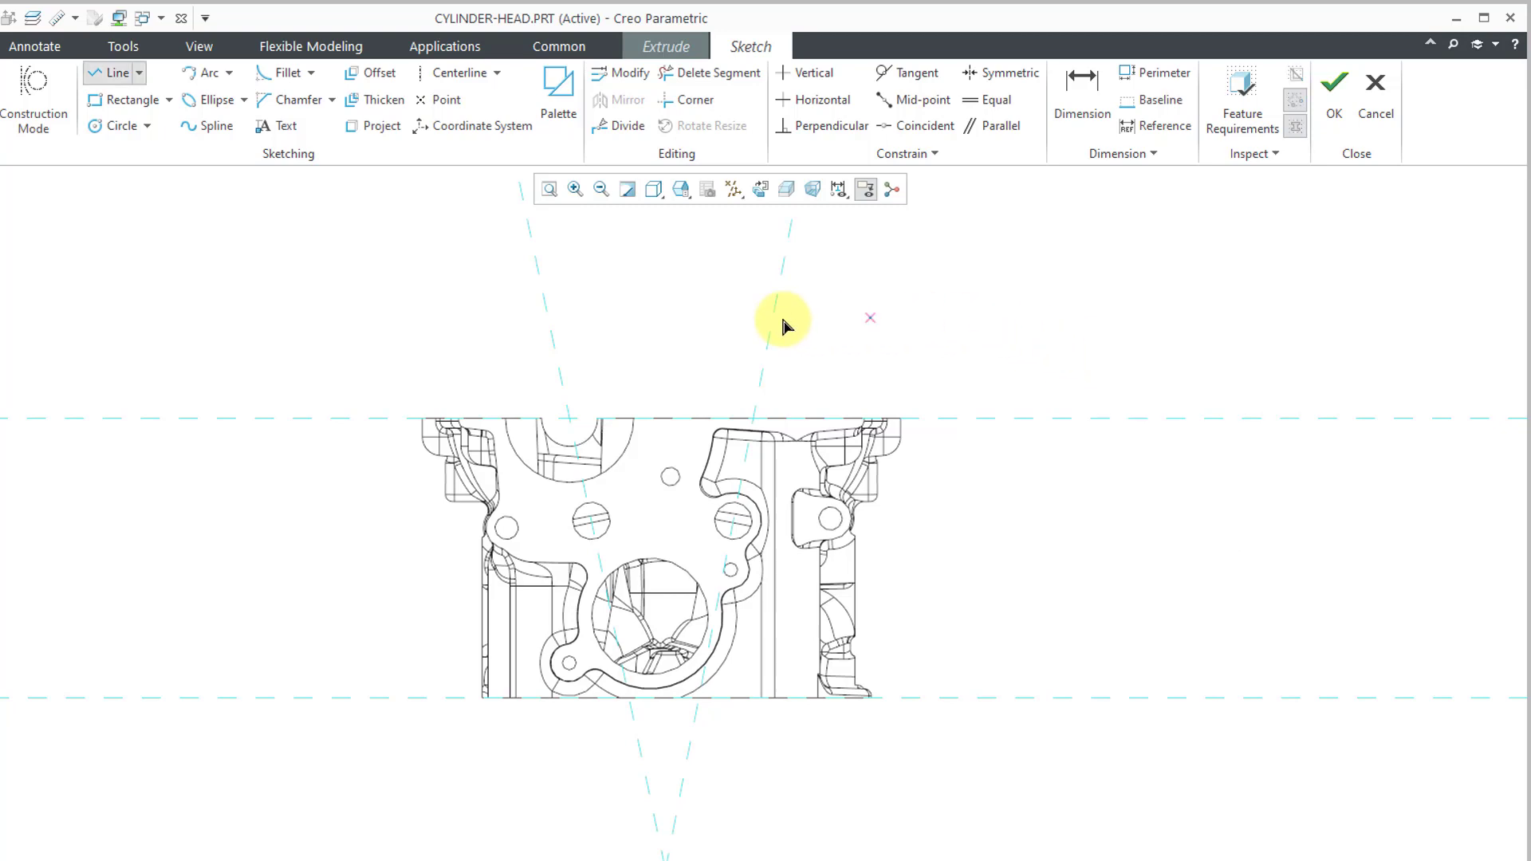
click(574, 416)
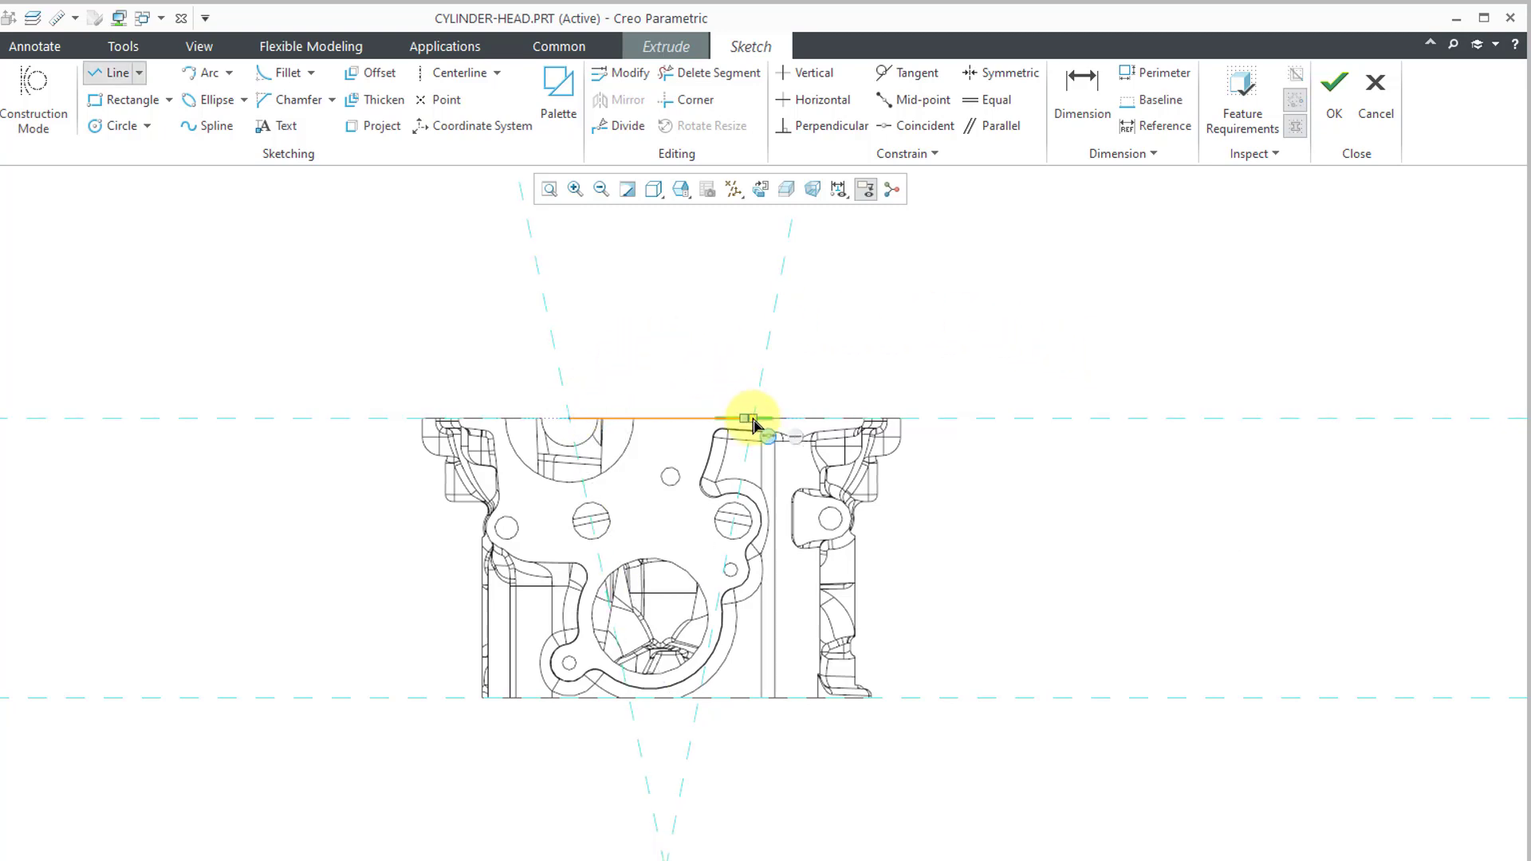
click(746, 419)
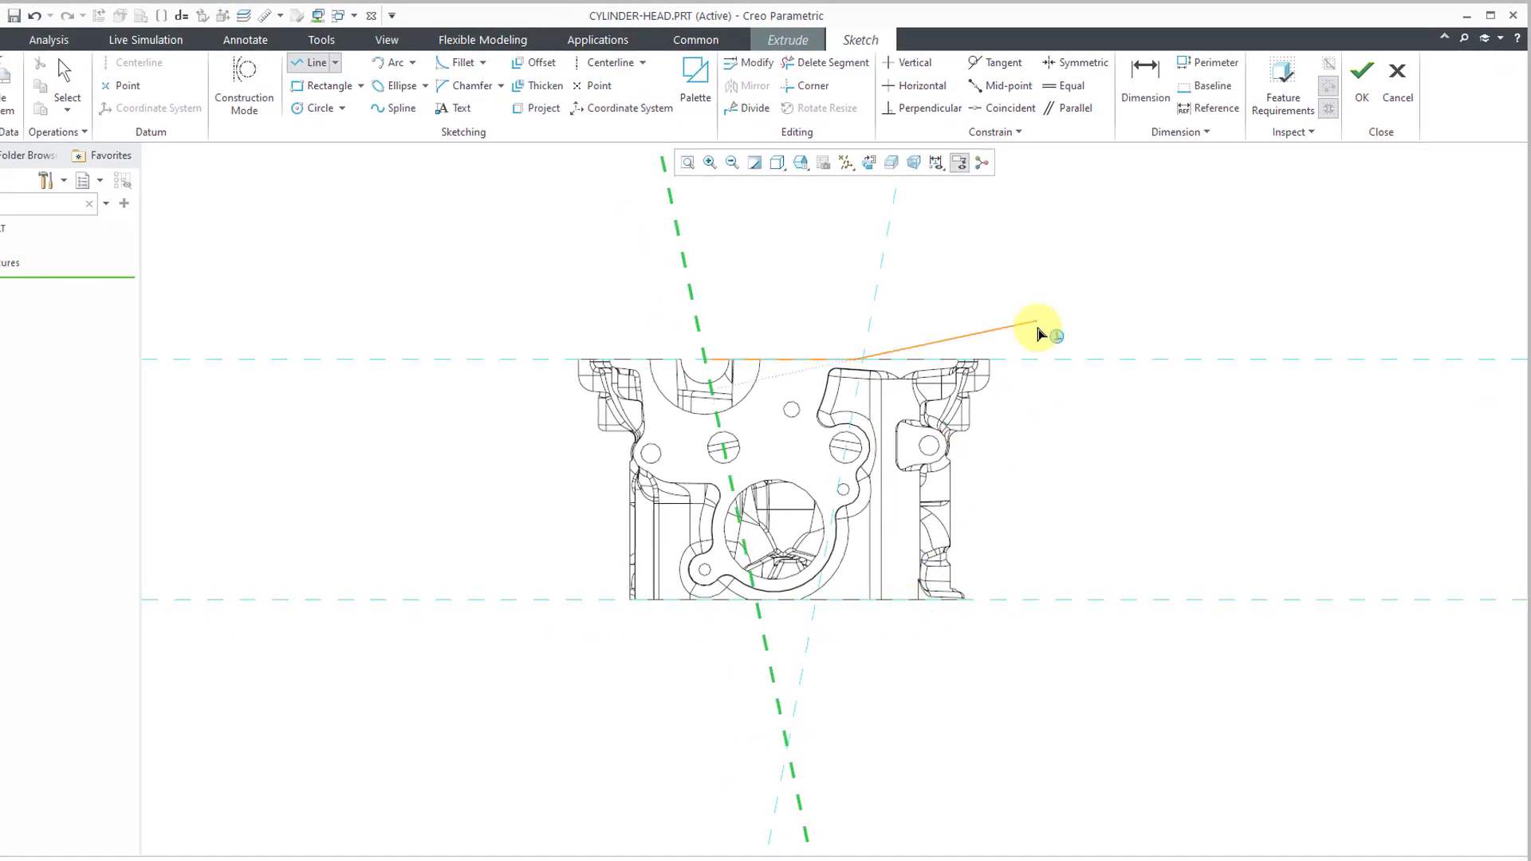
middle_click(1038, 333)
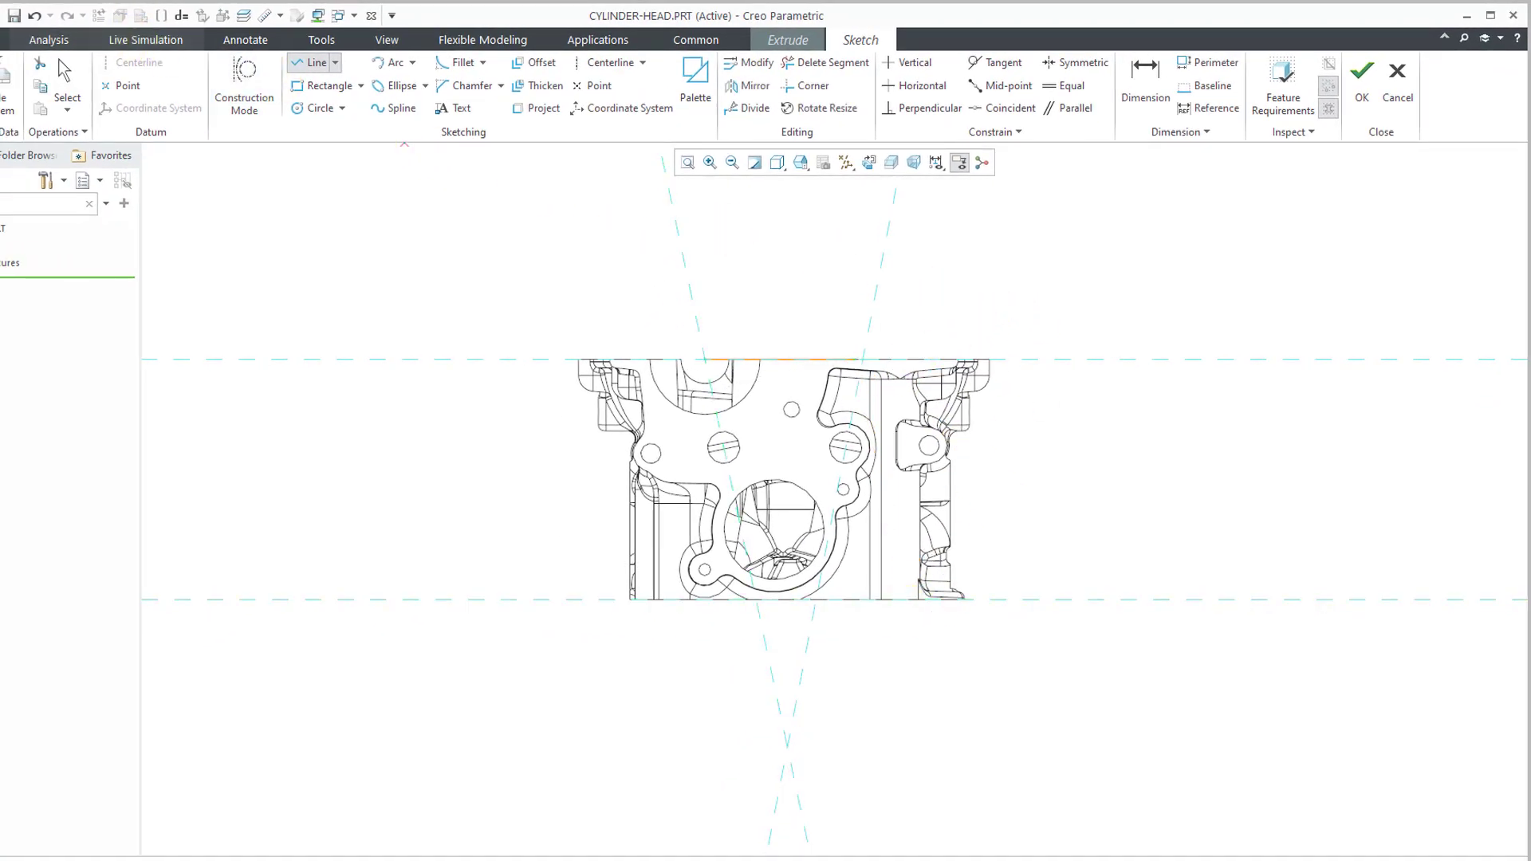
click(34, 15)
middle_click(748, 263)
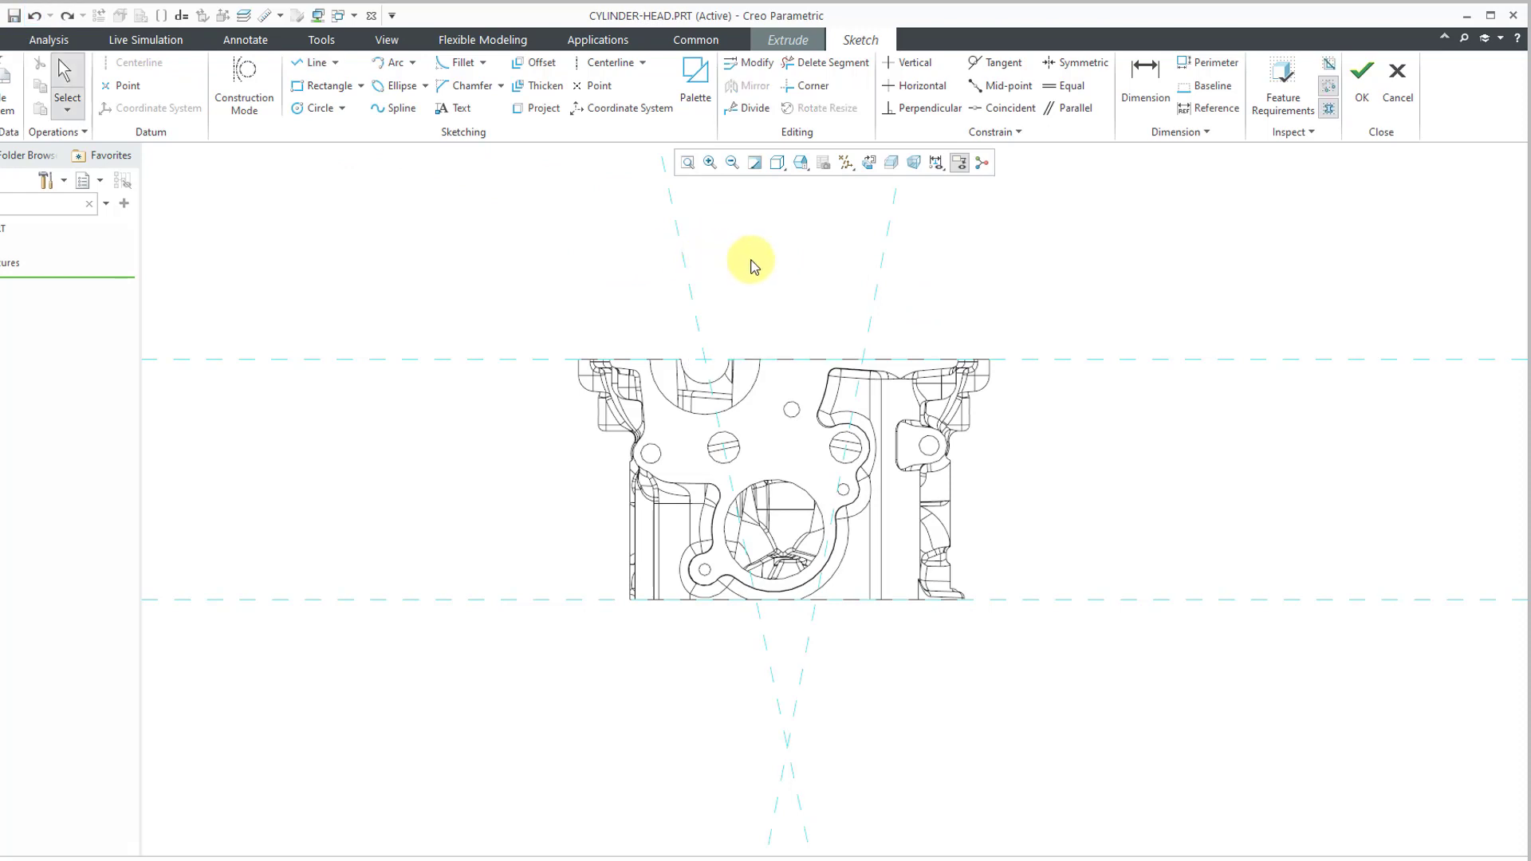
right_click(749, 263)
click(792, 293)
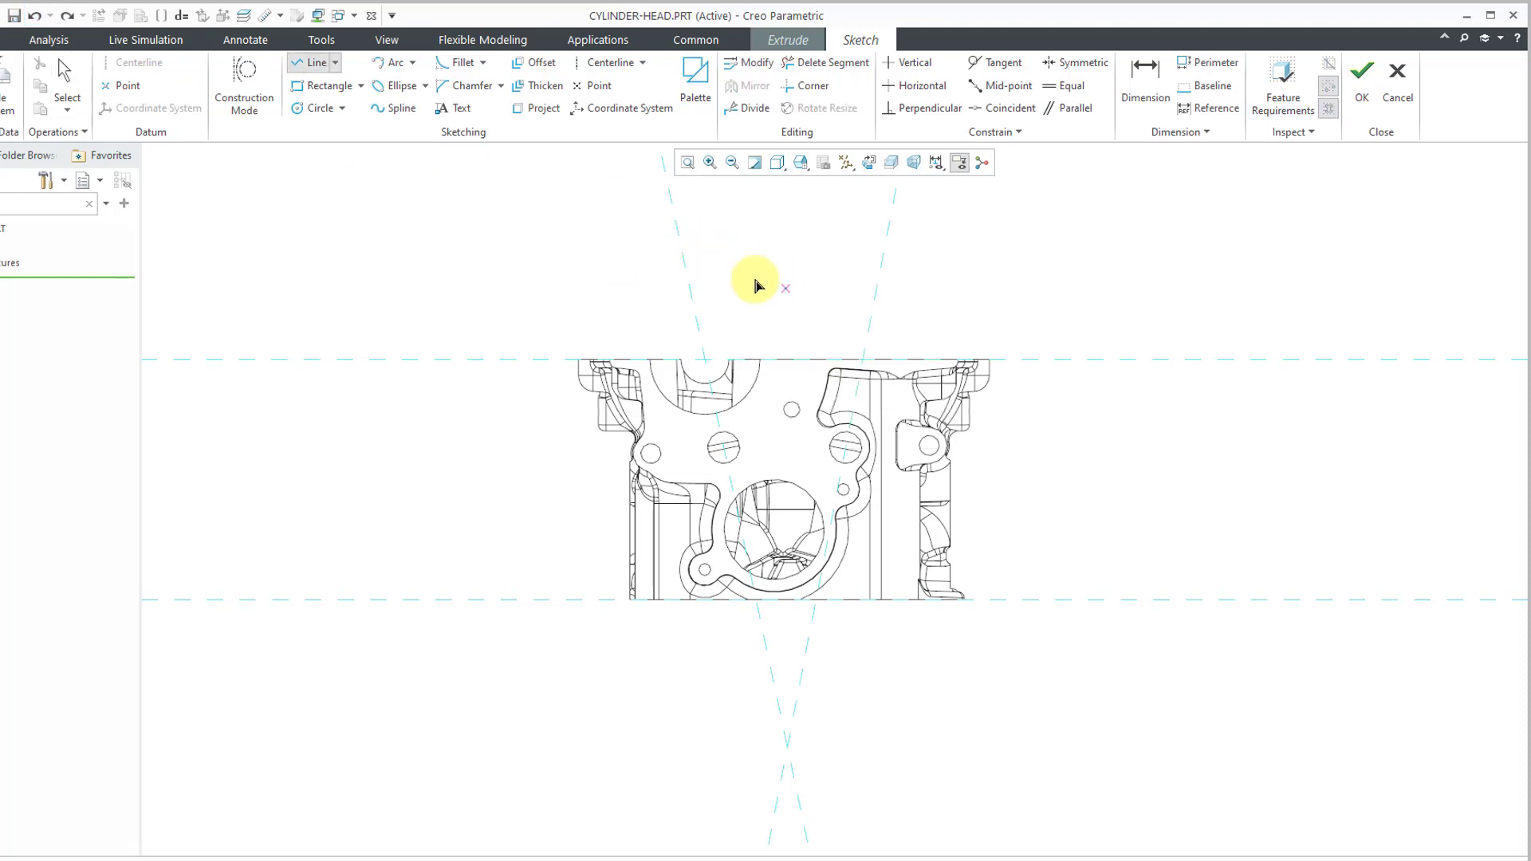
Step: Draw a closed four-sided tapered outline from the top reference down to the bottom reference
click(706, 357)
scroll(849, 391, up, 3)
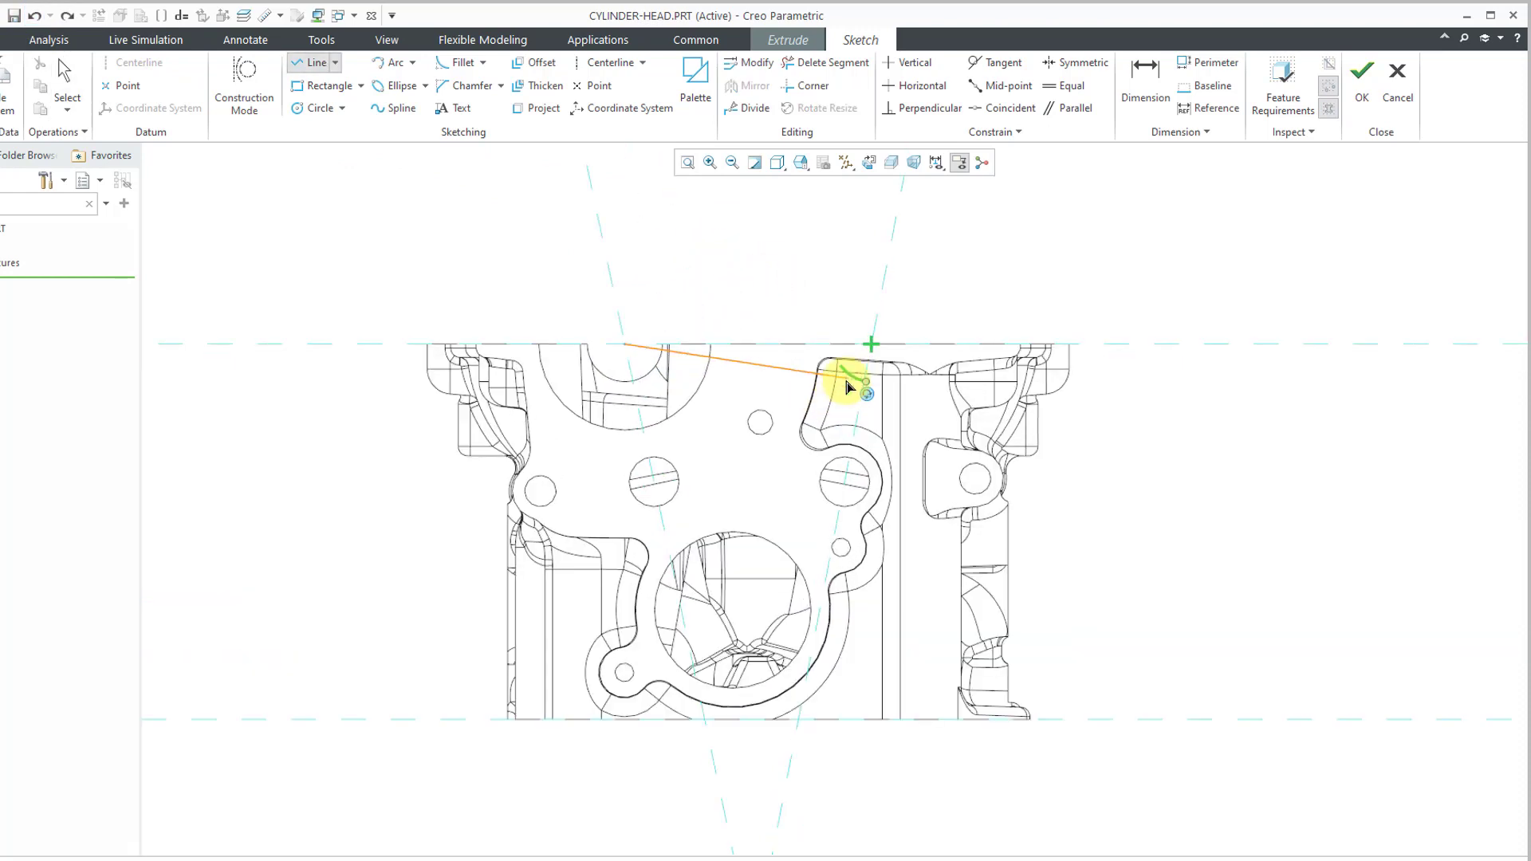
click(872, 344)
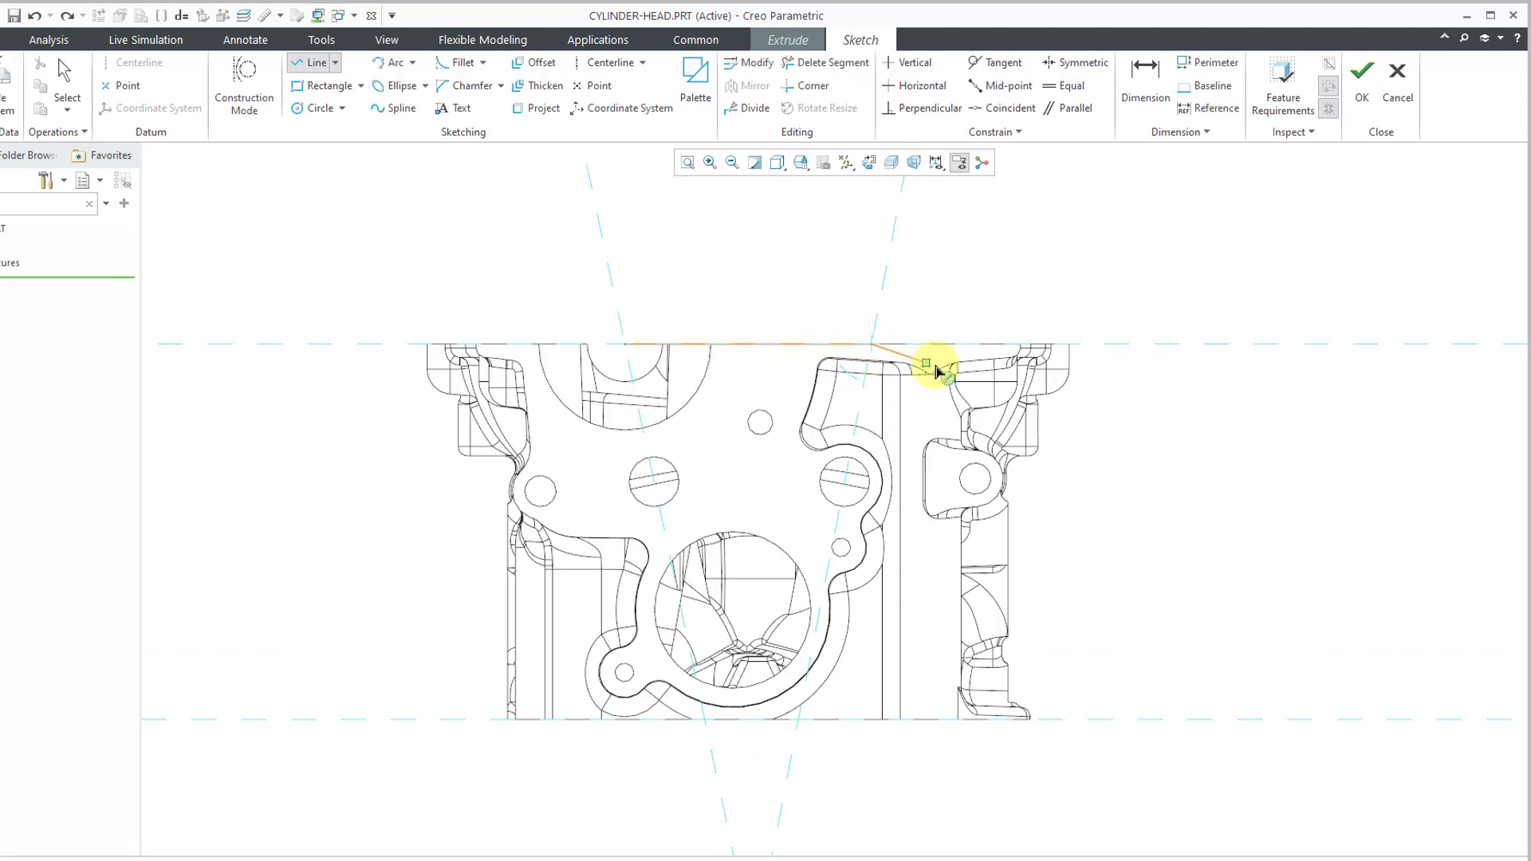
click(798, 720)
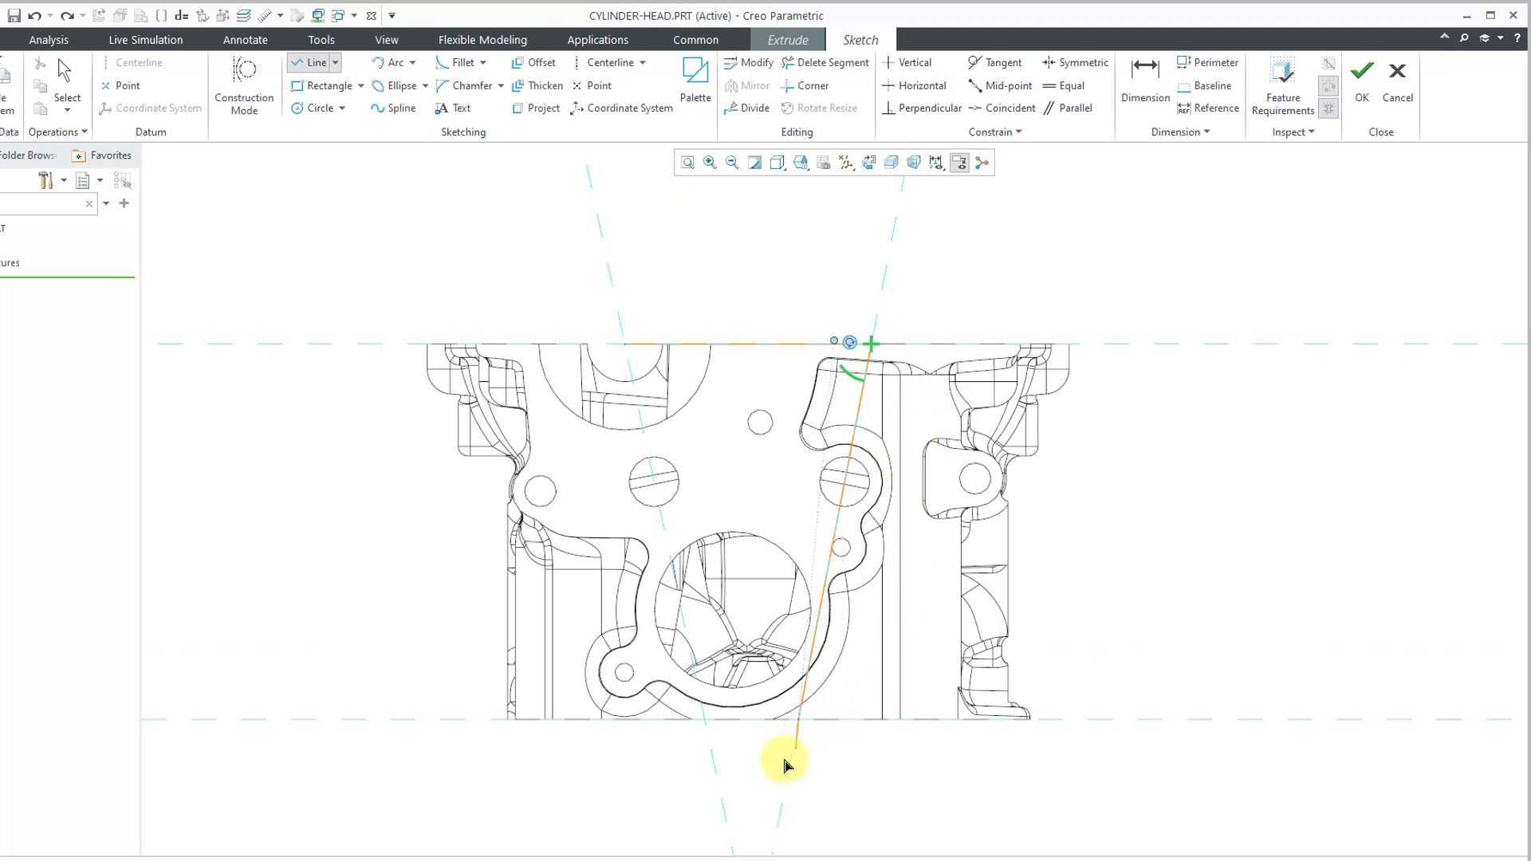
click(704, 720)
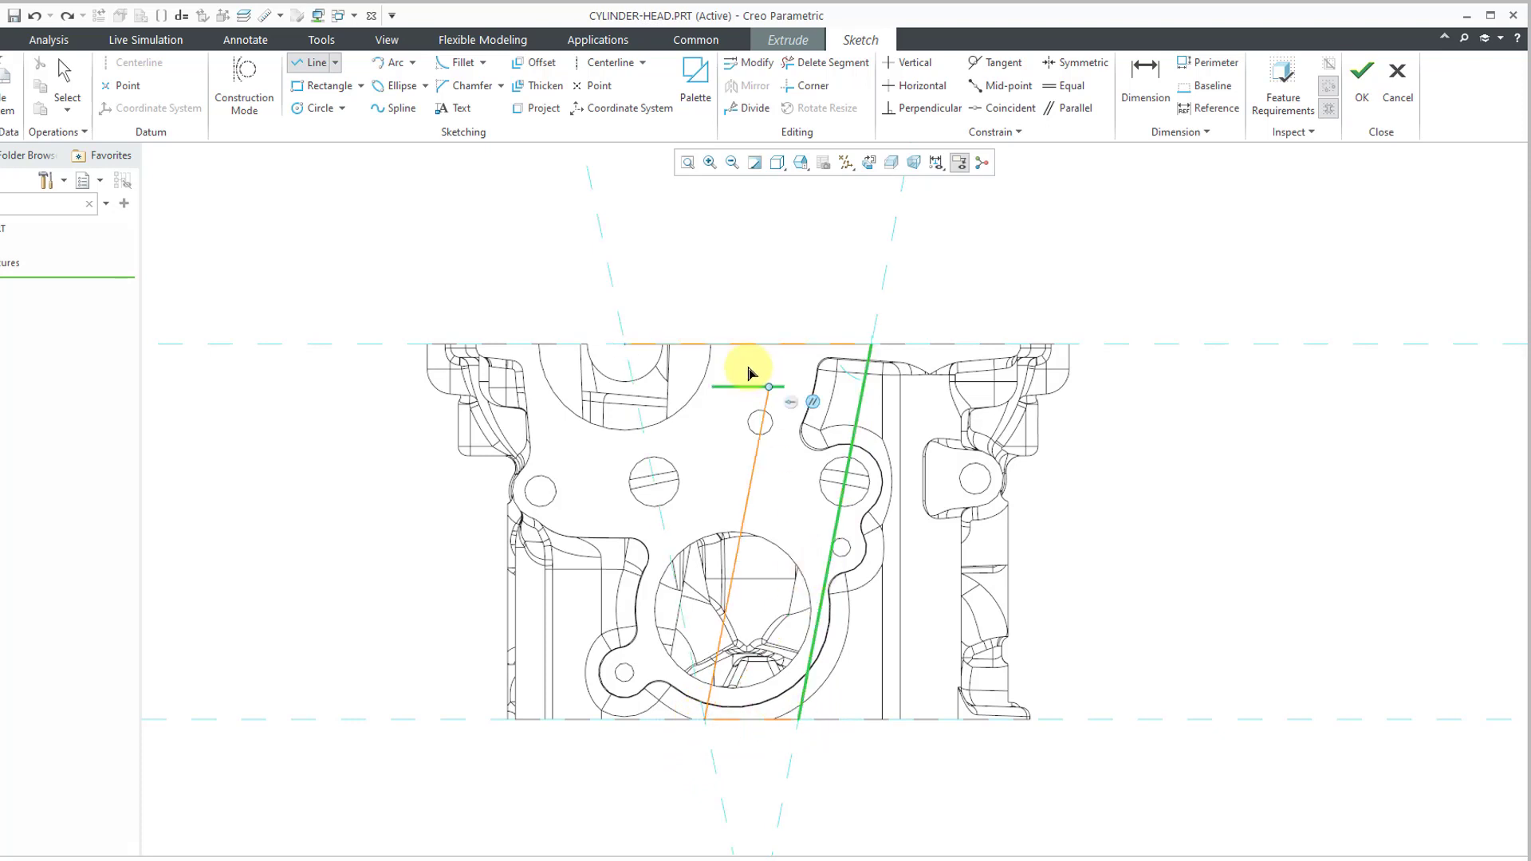
click(626, 345)
middle_click(705, 285)
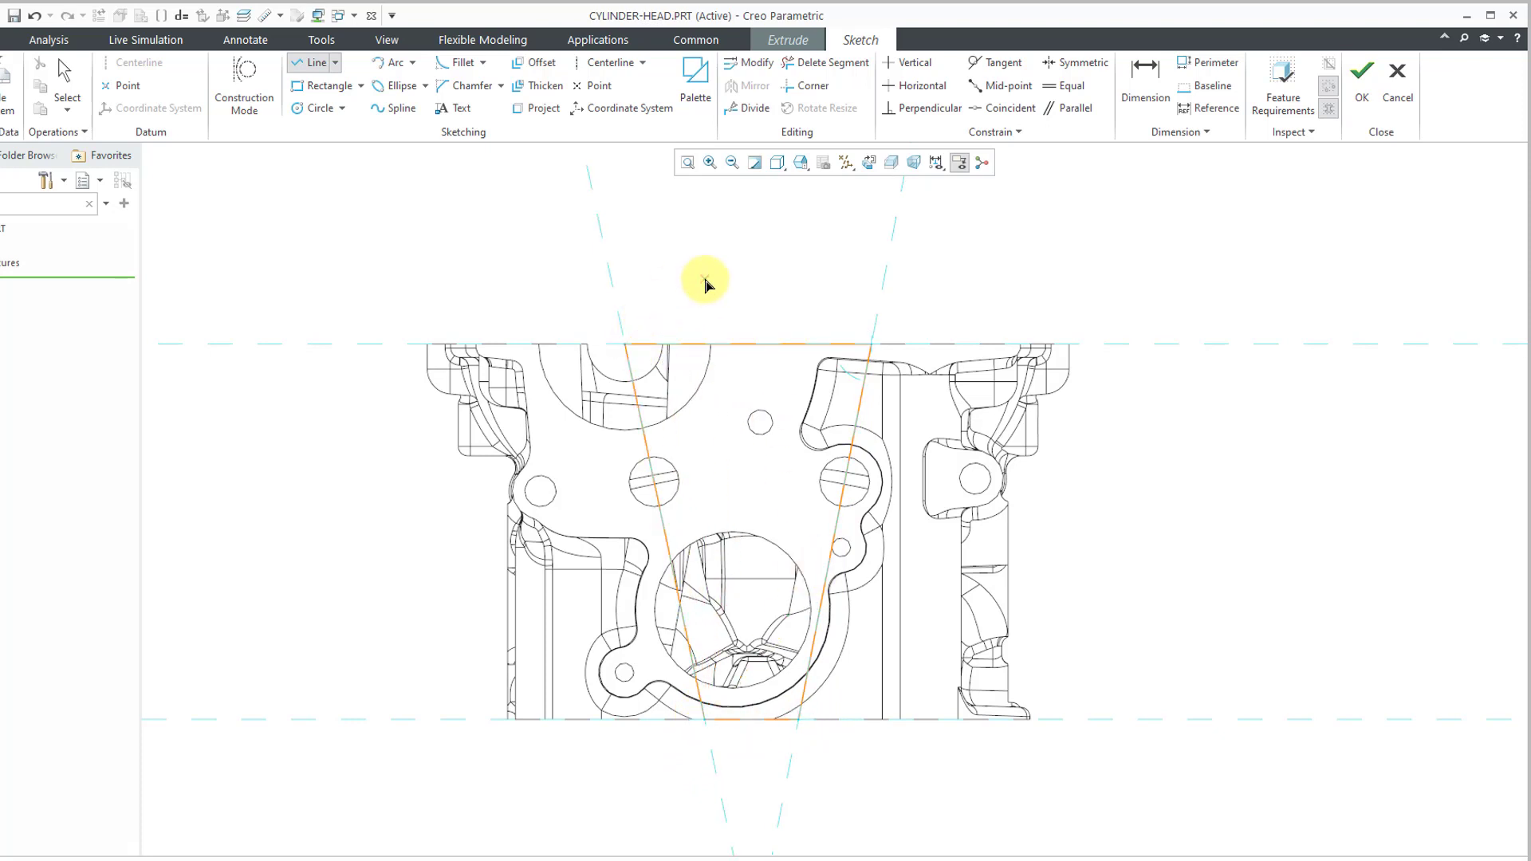
middle_click(705, 284)
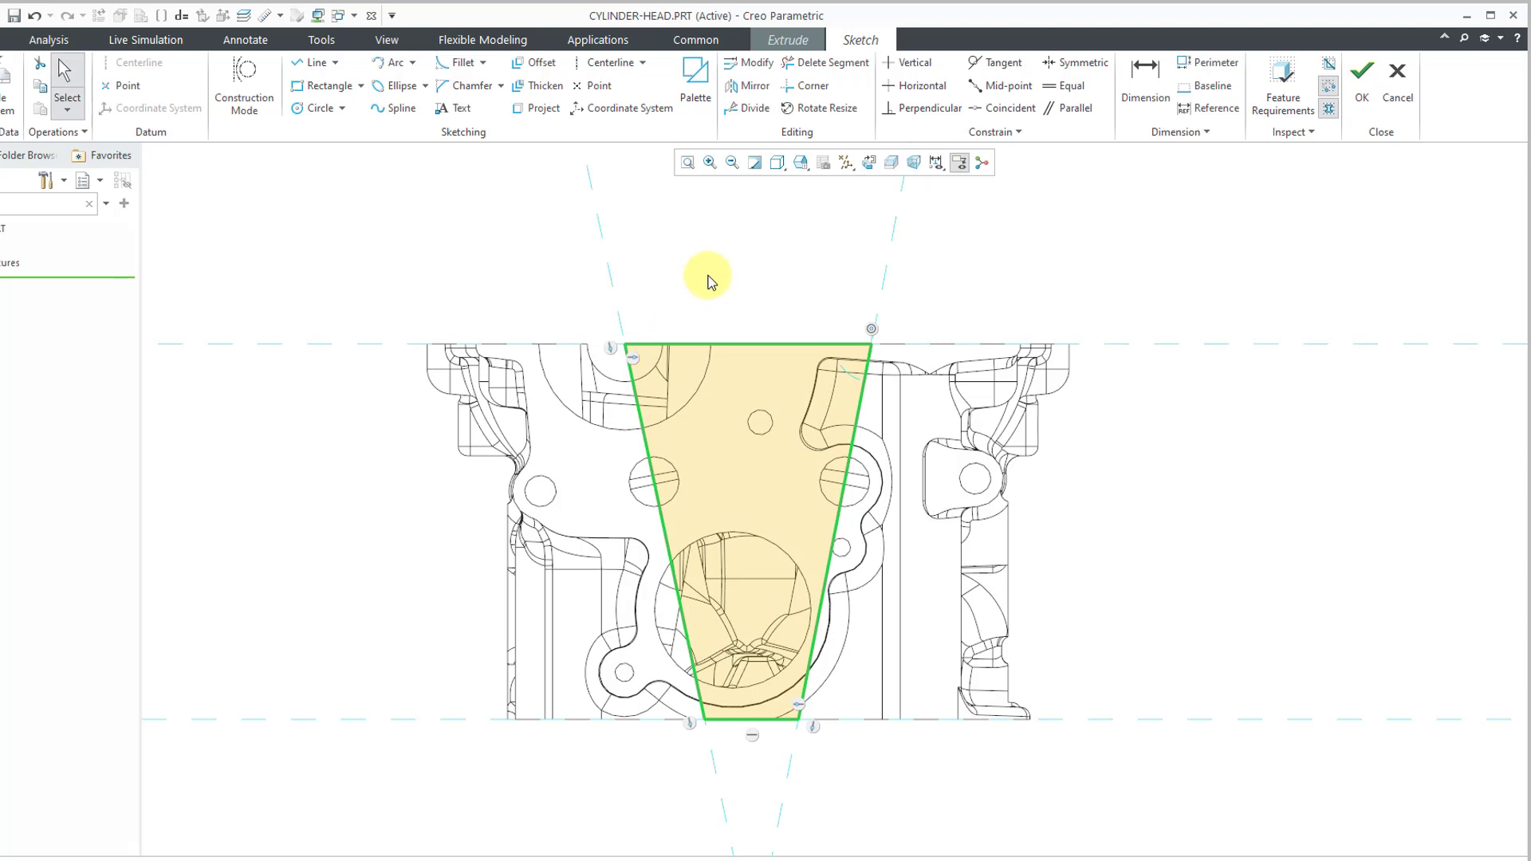
right_click(708, 277)
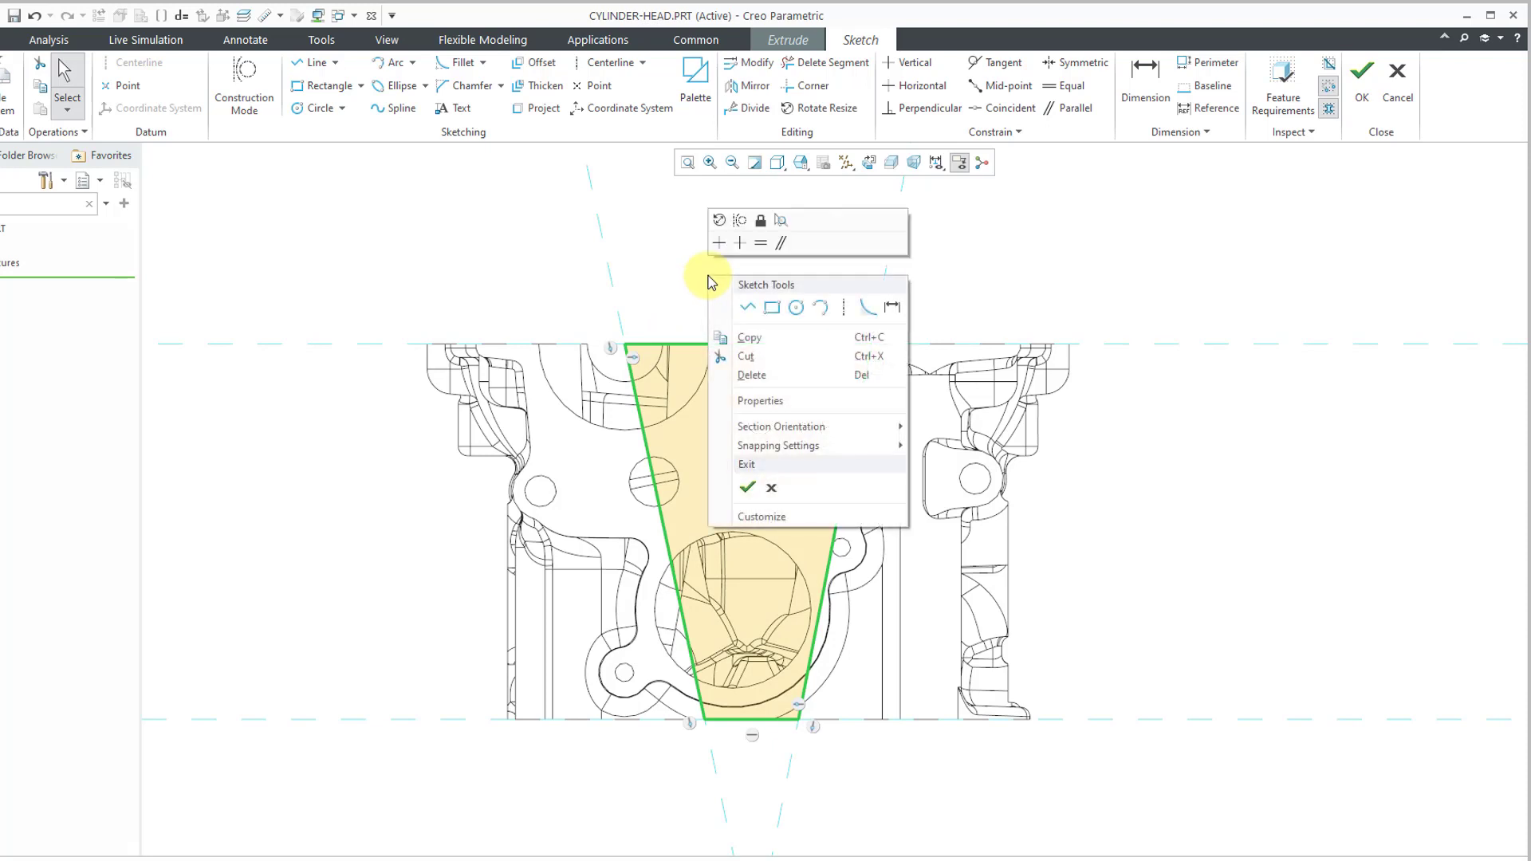
Step: Finish the sketch, flip the extrude direction upward and set its depth to Through All
click(748, 490)
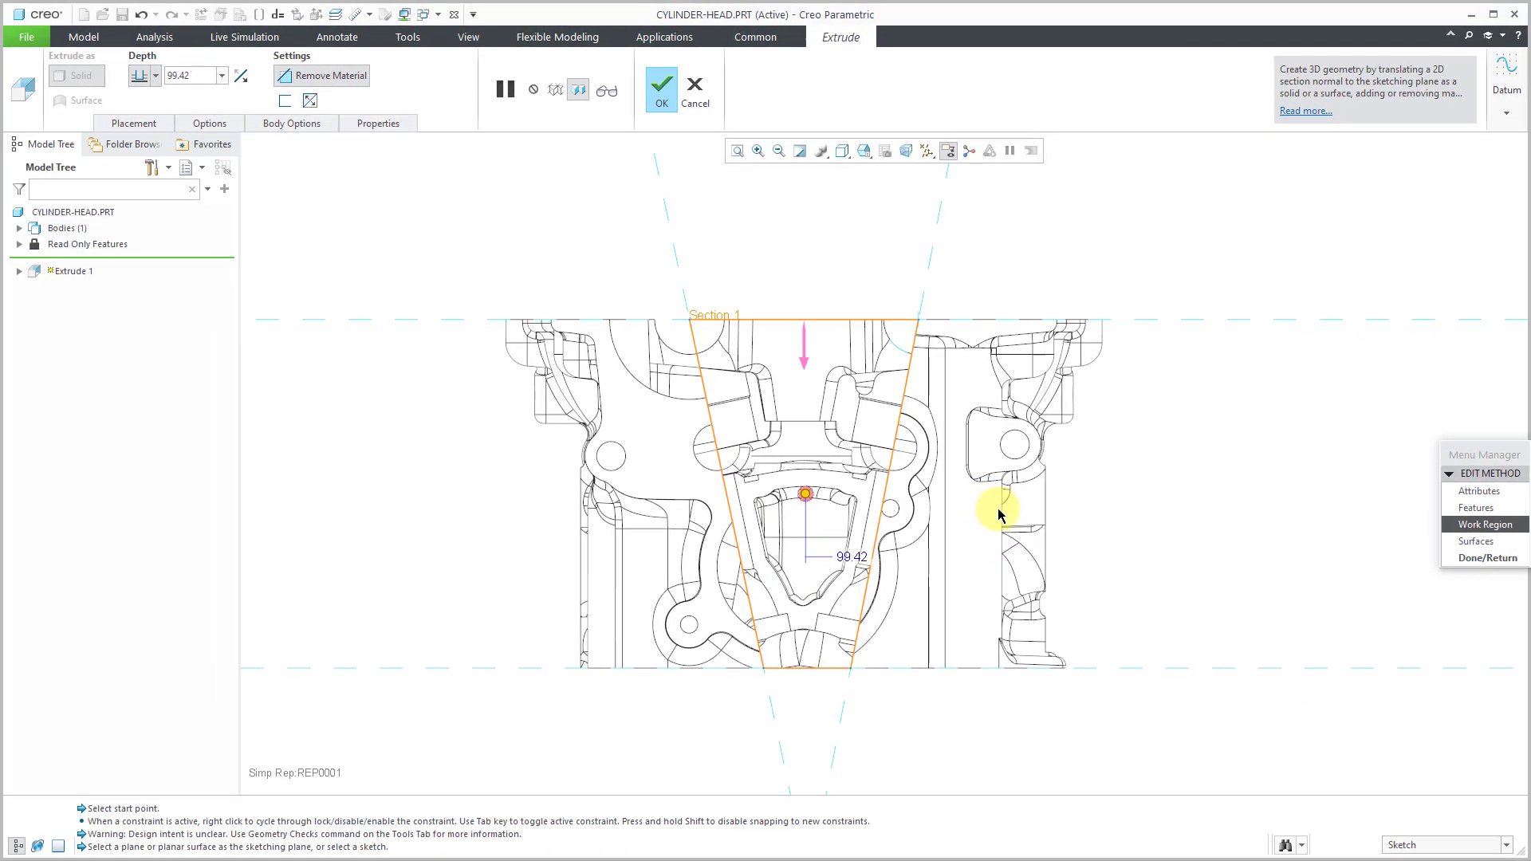
middle_drag(1010, 517, 1029, 519)
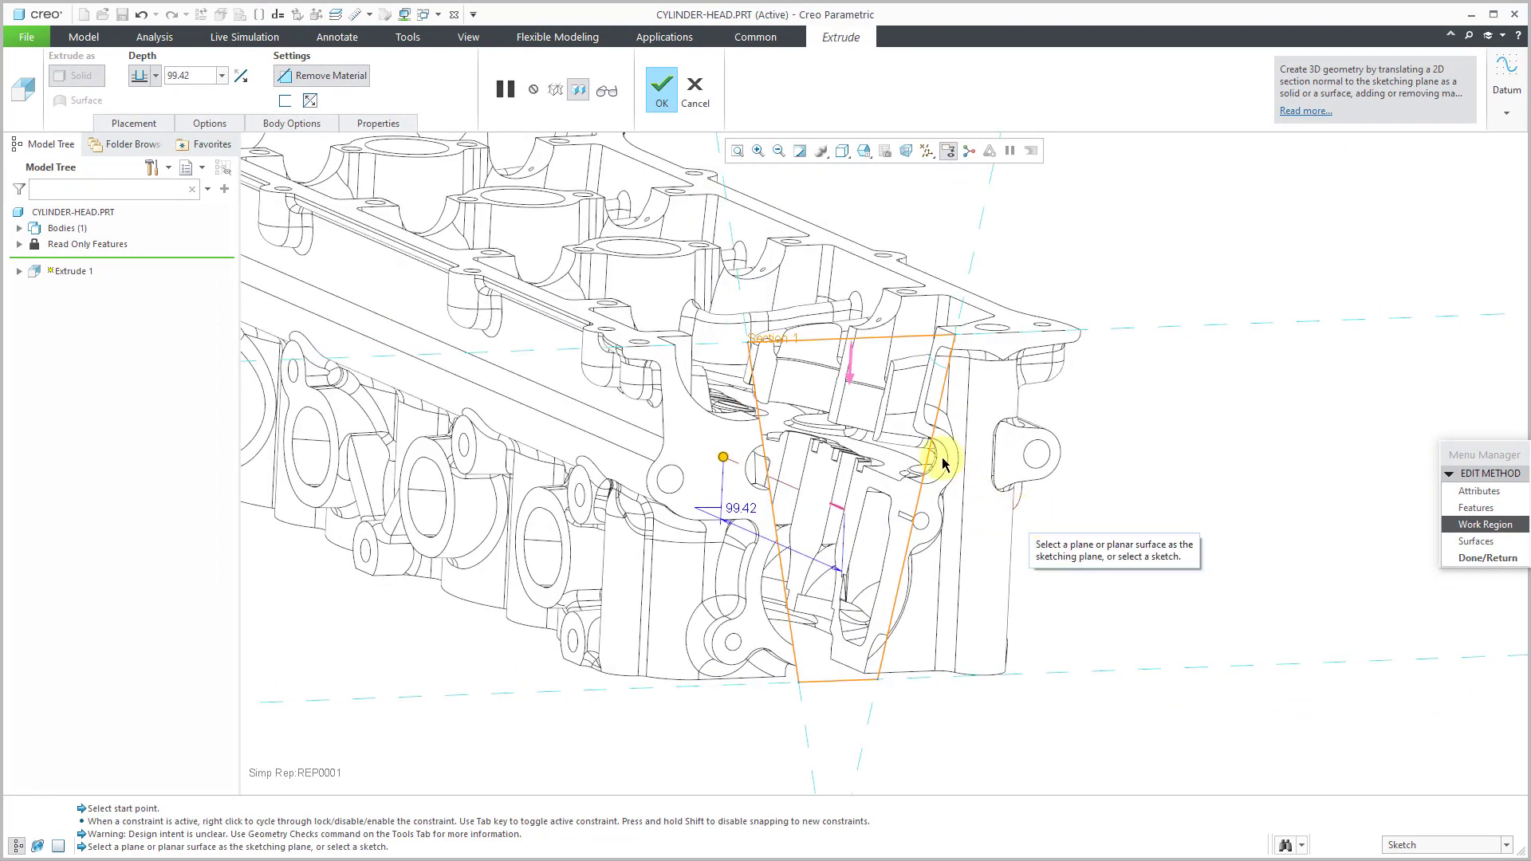
click(854, 381)
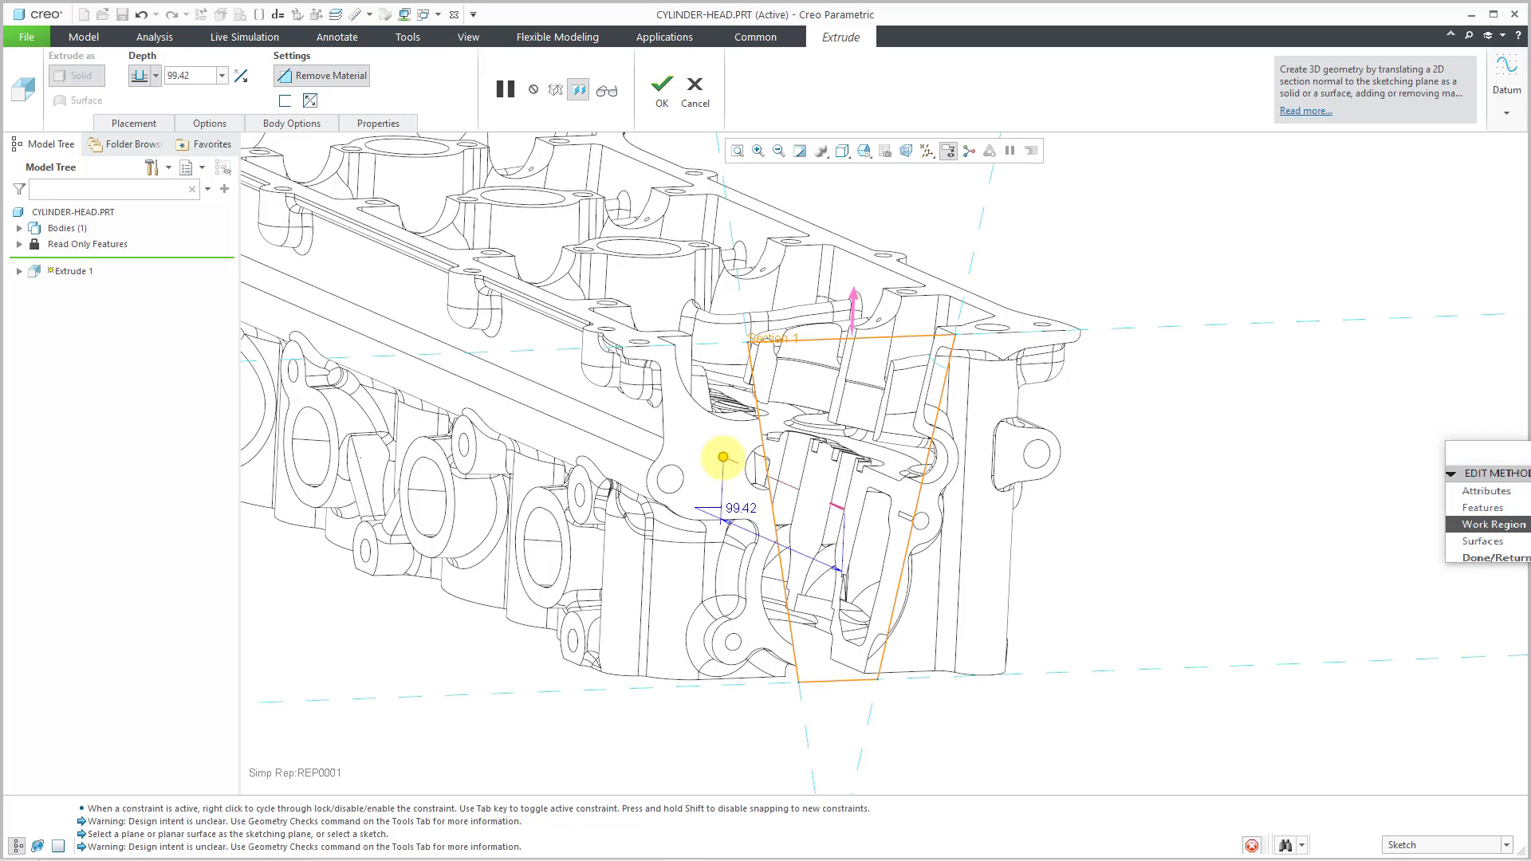
right_click(723, 459)
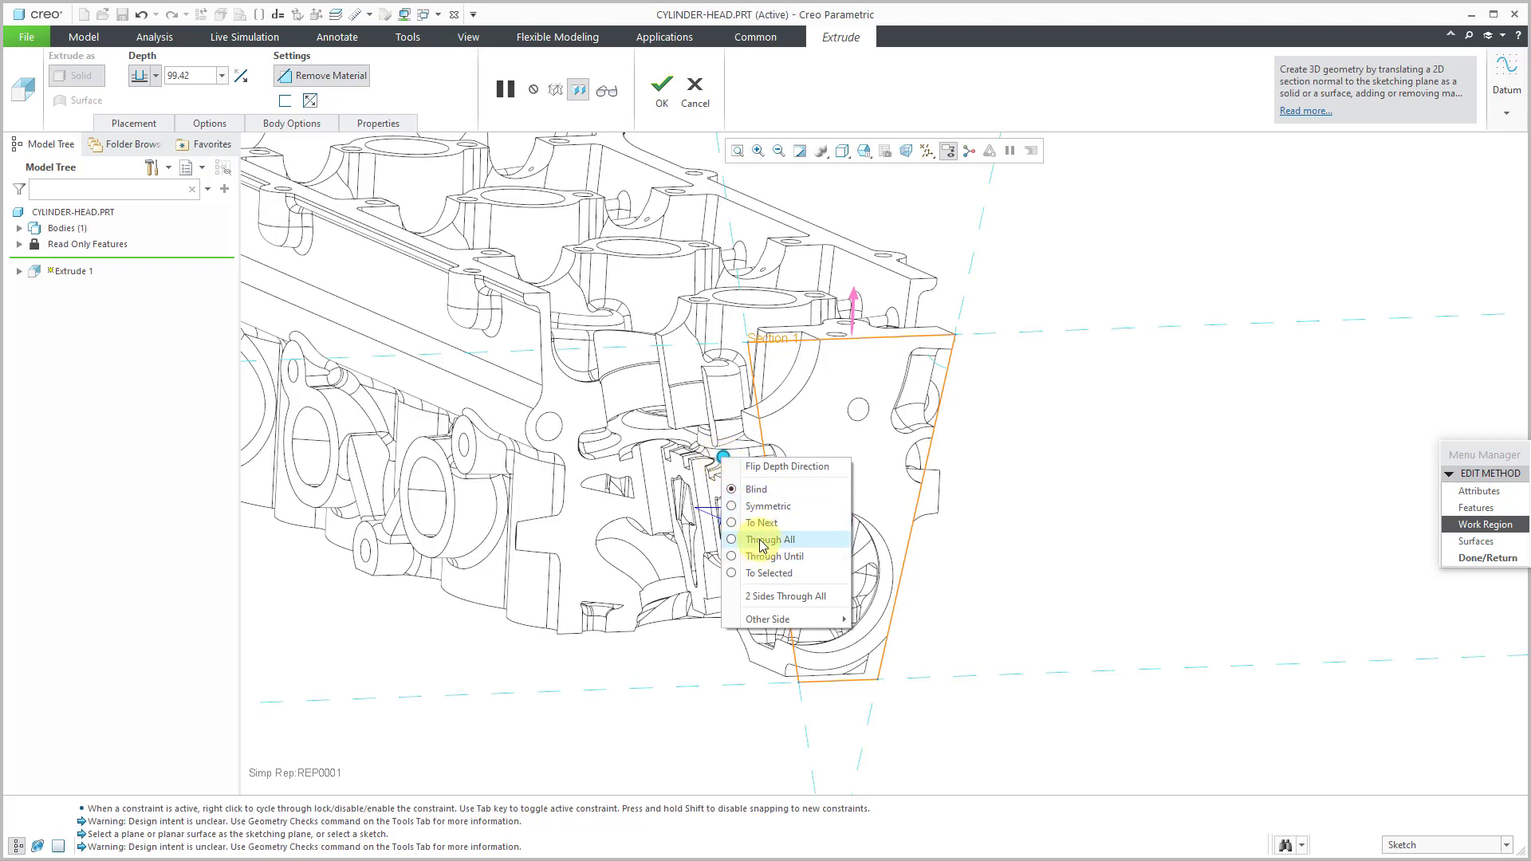
key(Escape)
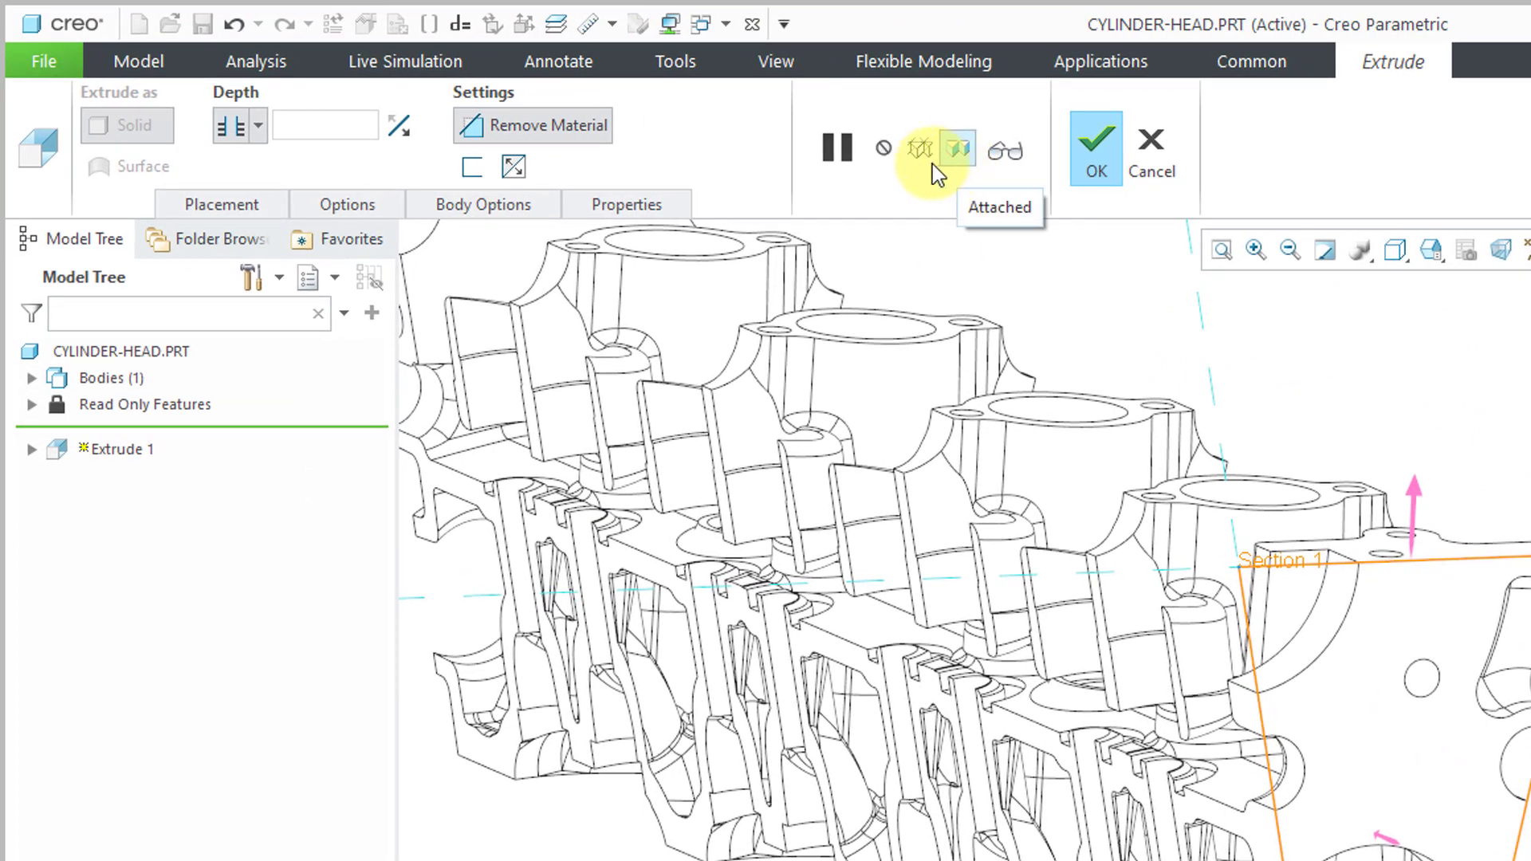
Step: Switch the preview mode to show the Through All cut on the full cylinder head
click(922, 160)
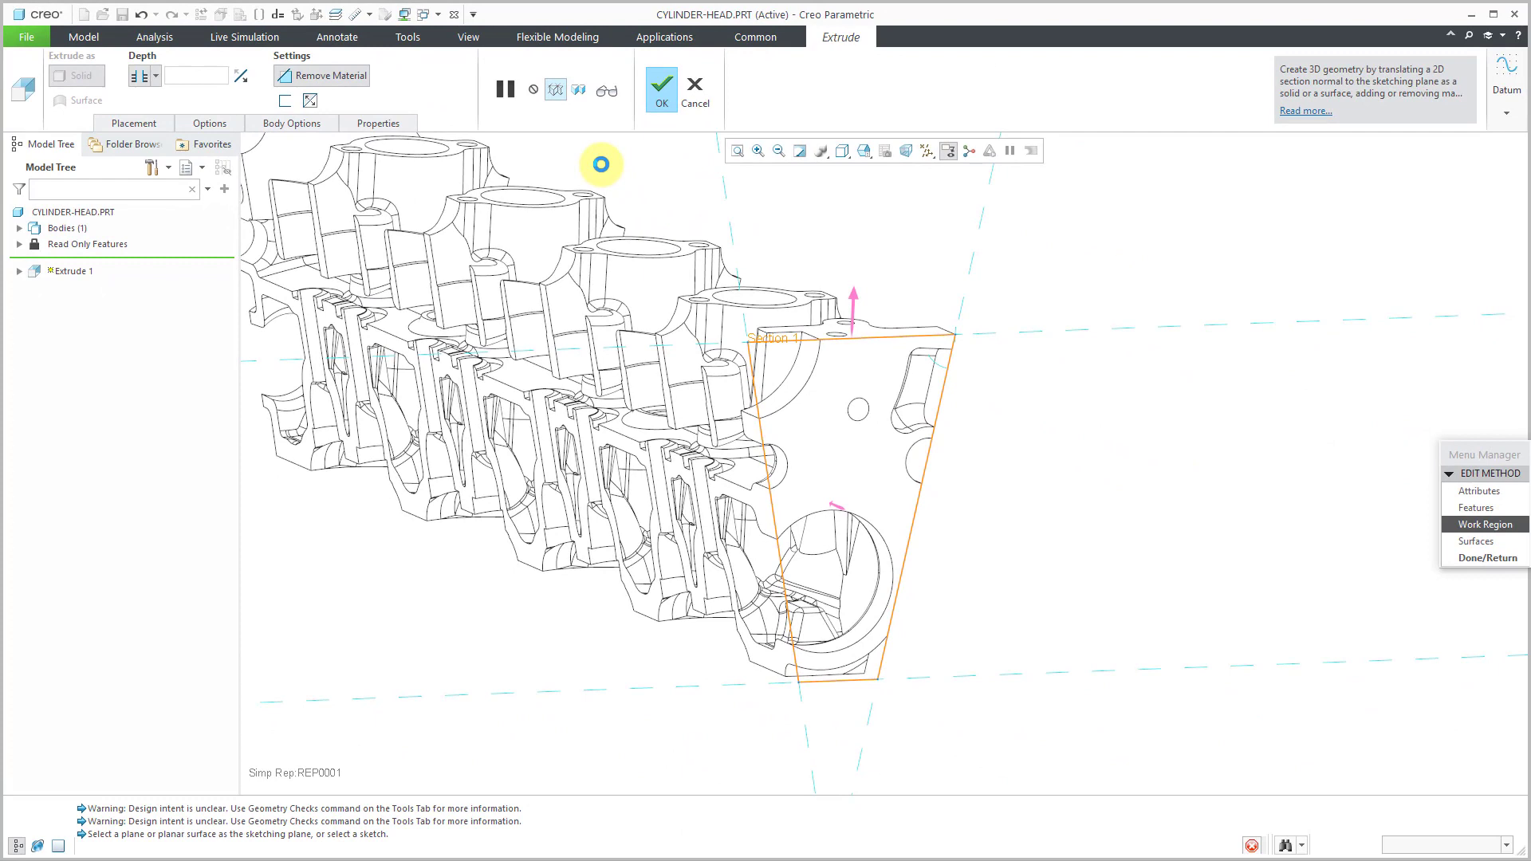
click(601, 164)
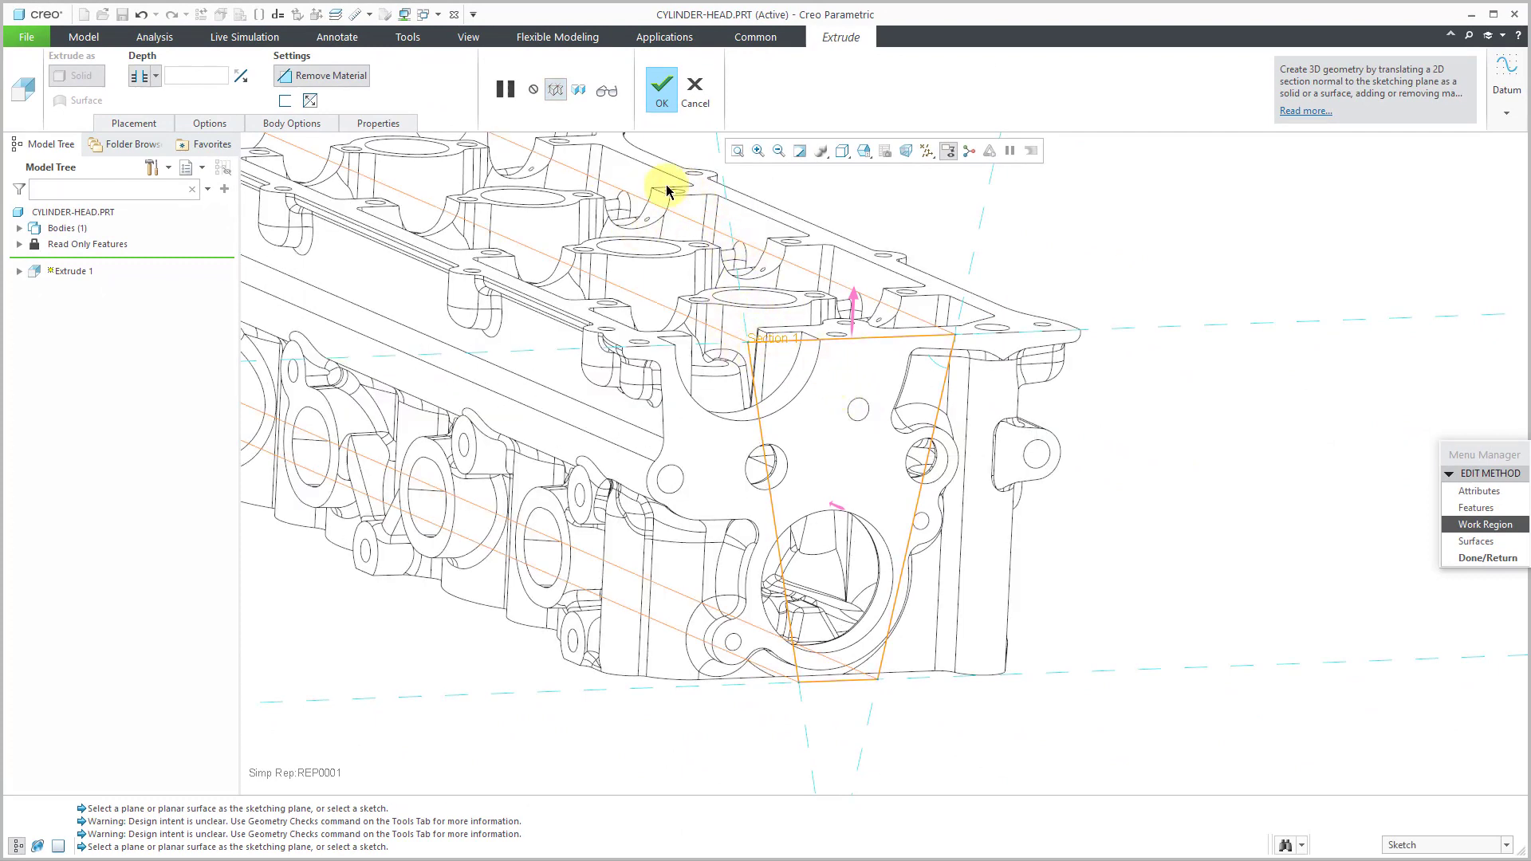
Step: Complete the work-region cut, exit Rep0001 editing and close the View Manager
click(662, 102)
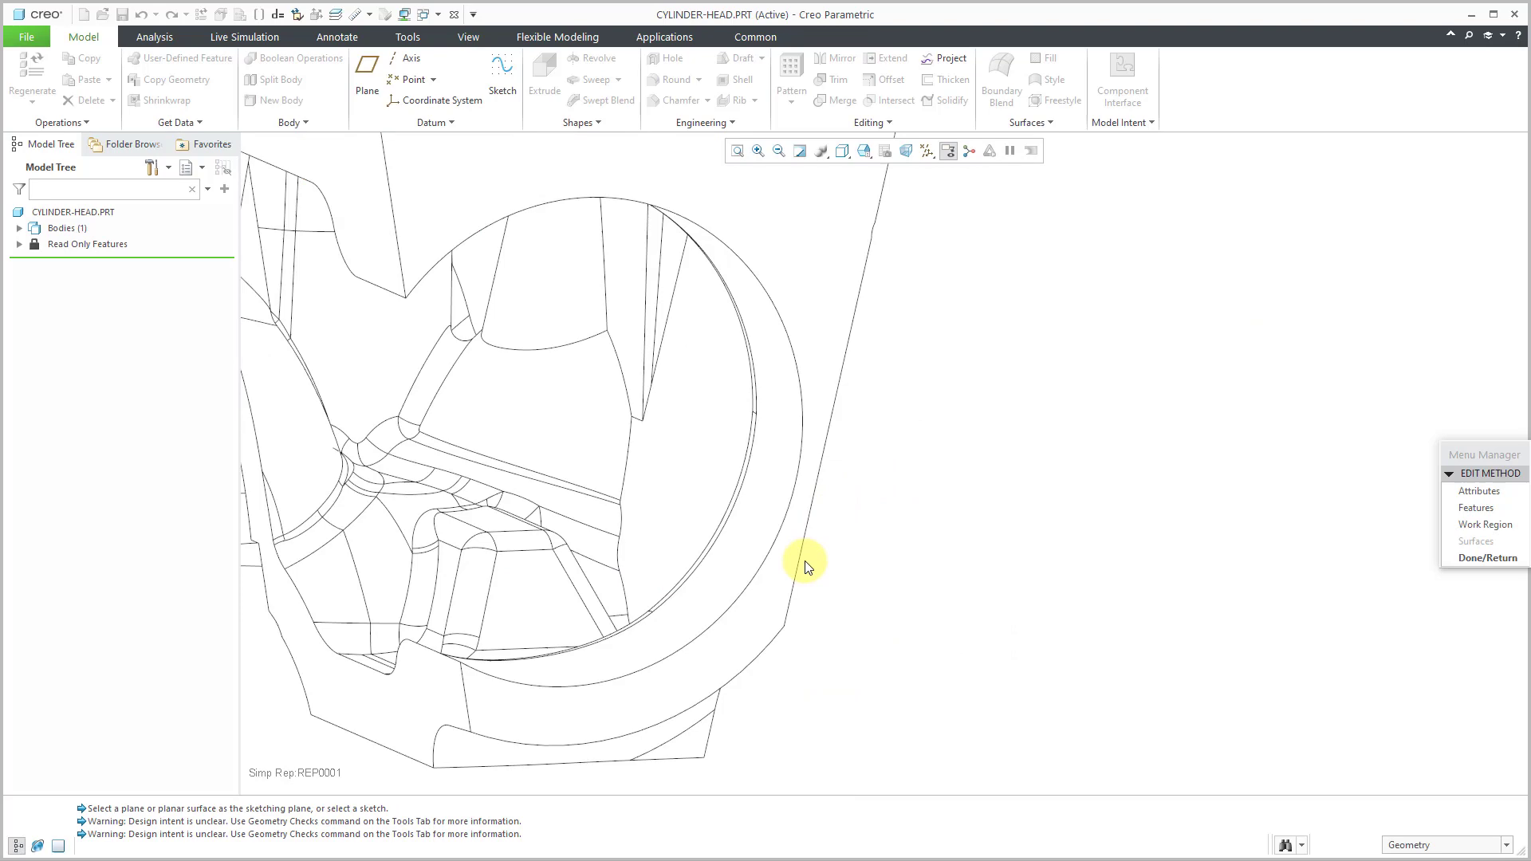
ctrl+middle_drag(800, 592, 813, 384)
shift+middle_drag(775, 462, 979, 524)
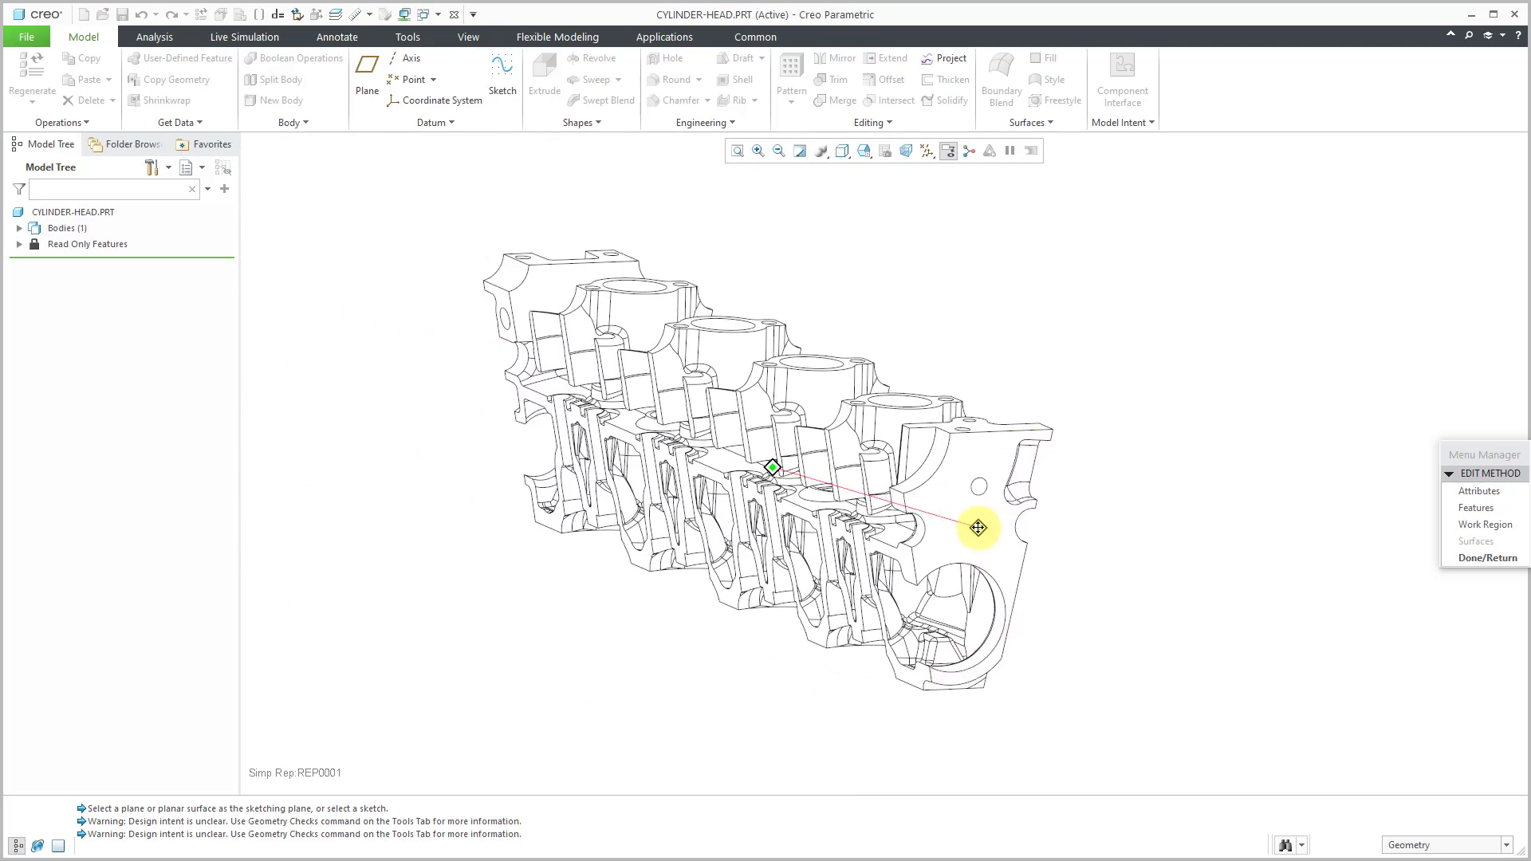
click(1476, 556)
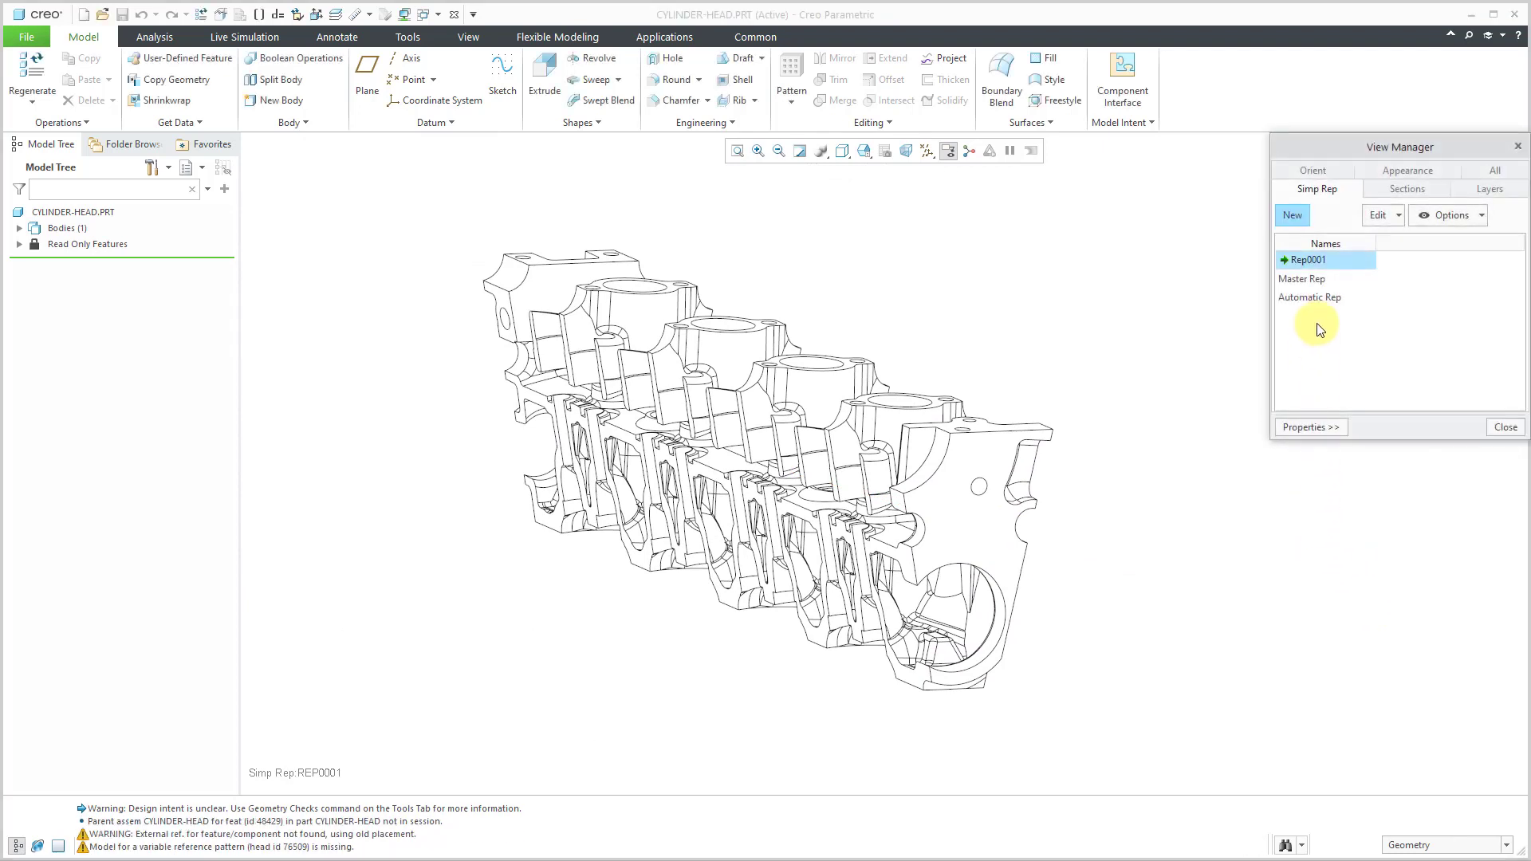
click(1506, 428)
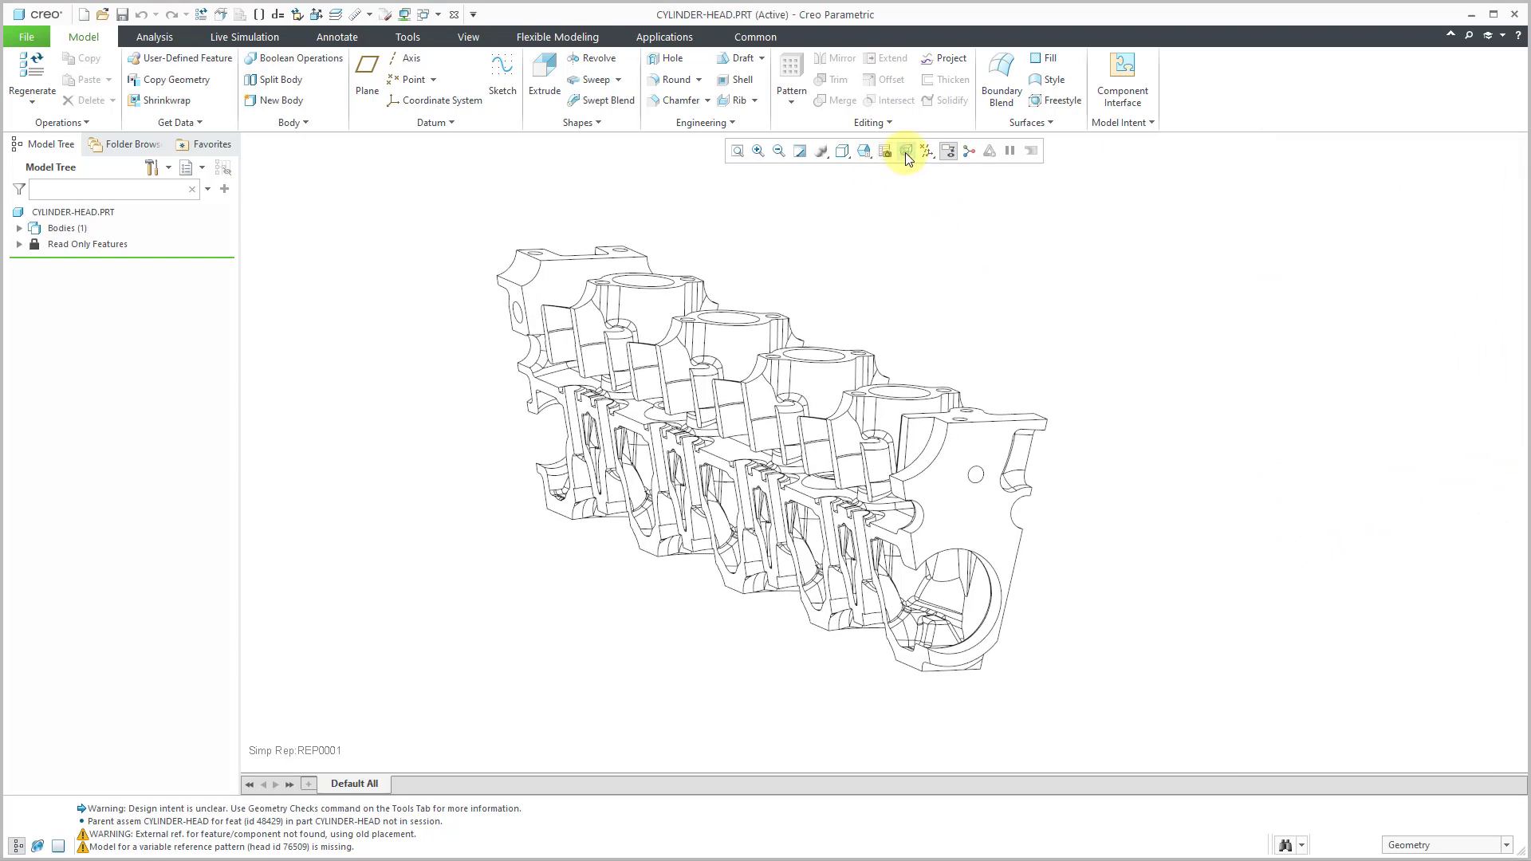
Step: Switch the display style to Shading With Edges and orbit in on the trimmed cylinder head
click(845, 155)
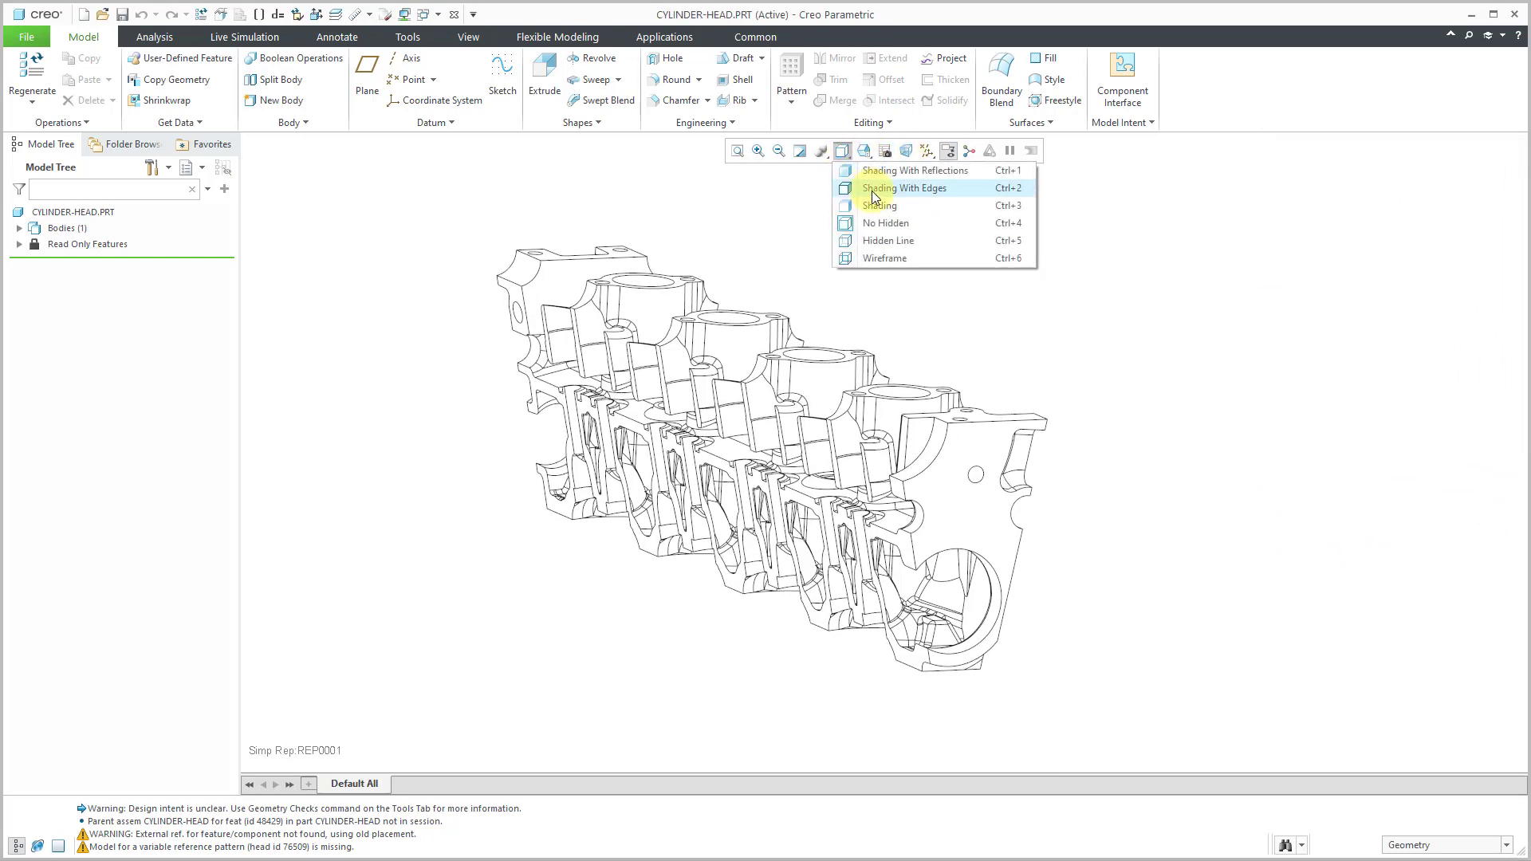
click(881, 189)
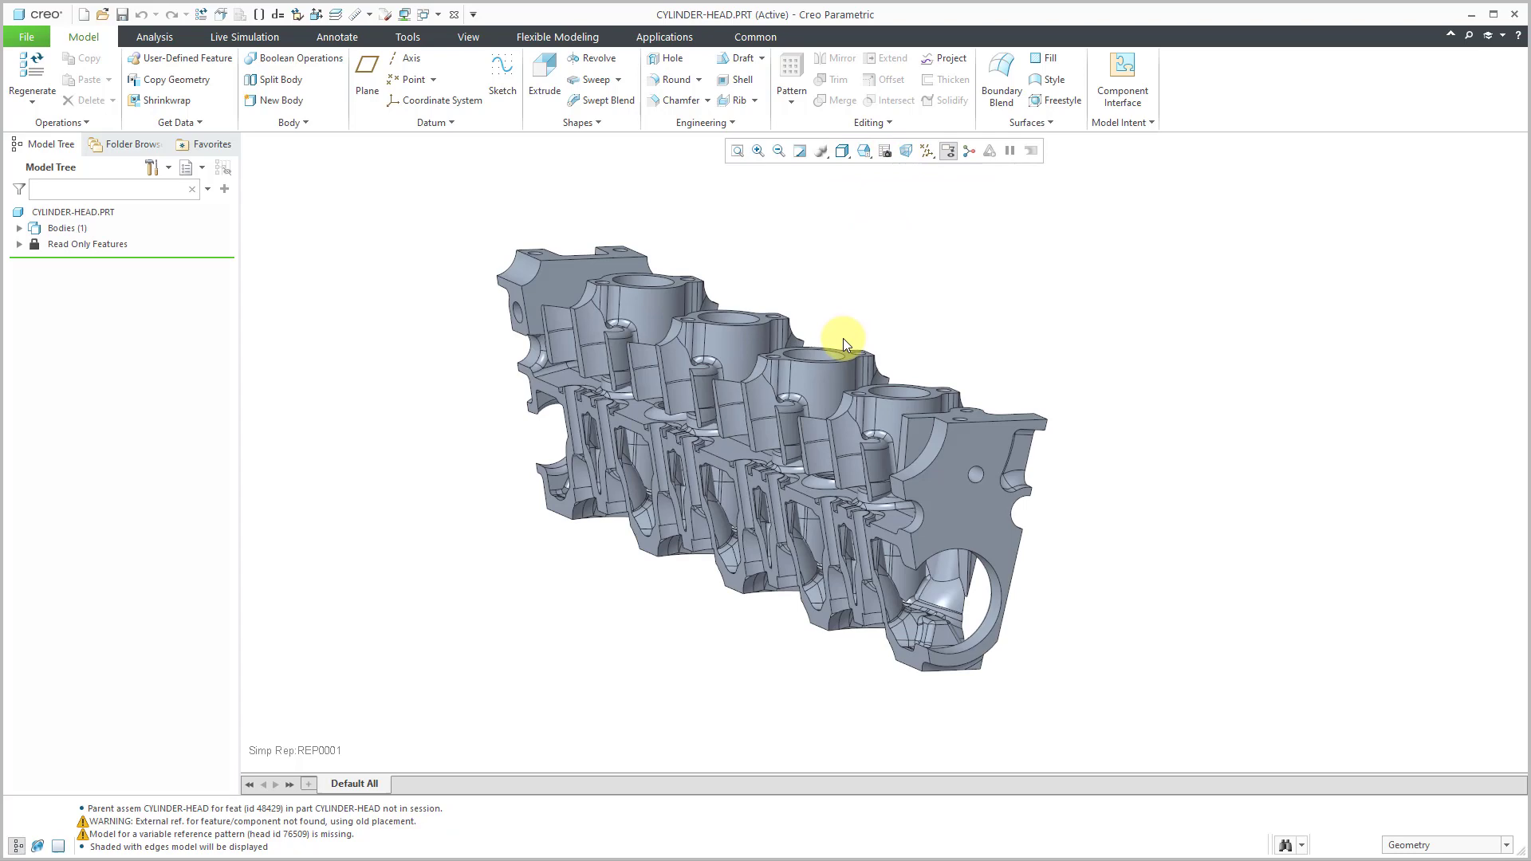
mouse_move(844, 338)
middle_down()
mouse_move(916, 318)
mouse_move(902, 366)
mouse_move(895, 346)
mouse_move(901, 373)
middle_up()
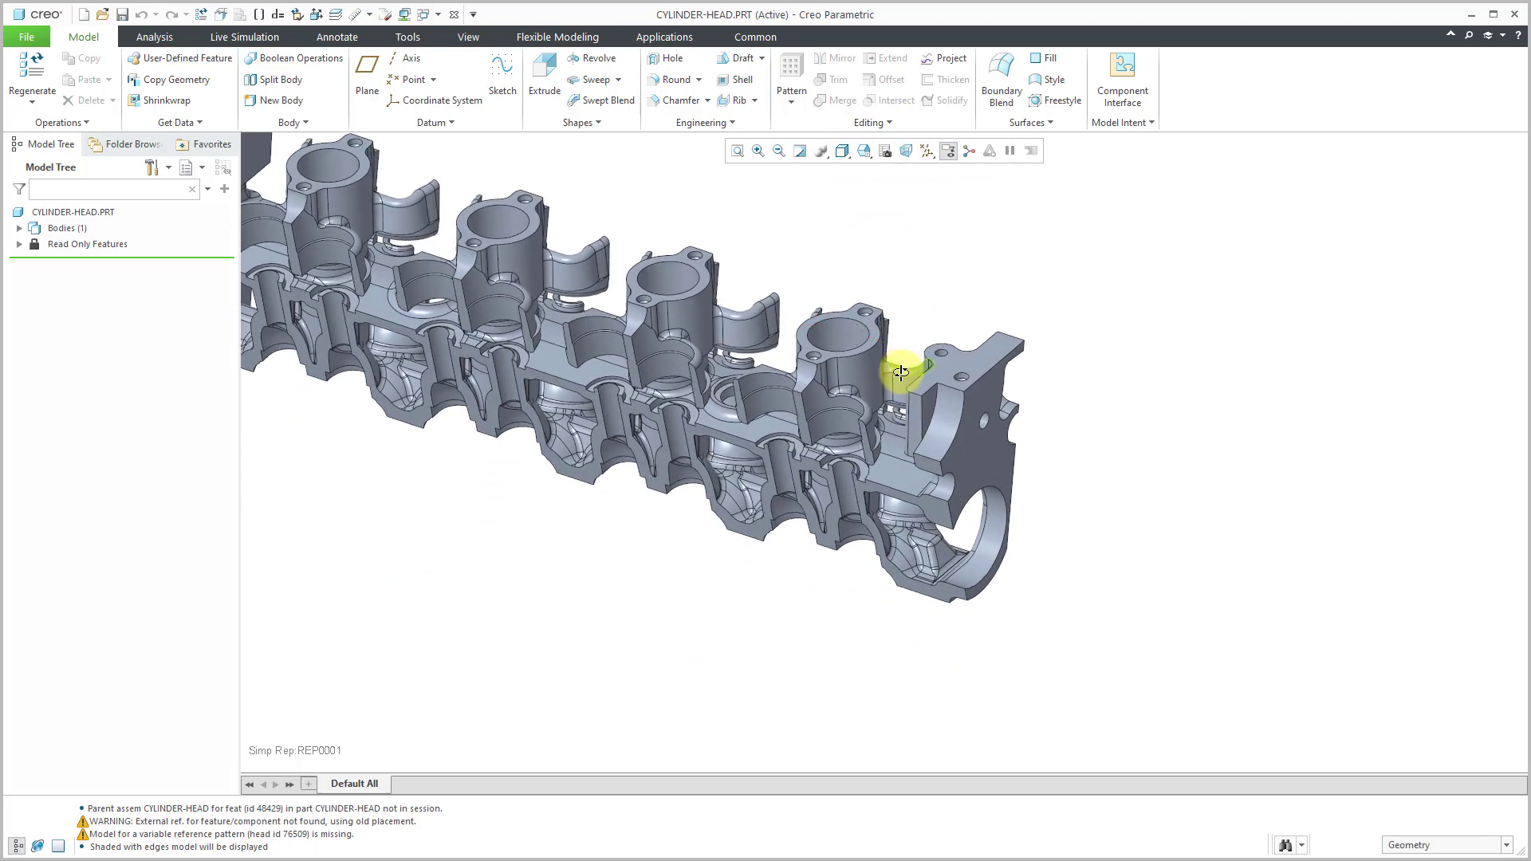
mouse_move(991, 447)
middle_down()
mouse_move(1050, 479)
mouse_move(967, 482)
mouse_move(1329, 615)
mouse_move(1151, 544)
mouse_move(1172, 513)
mouse_move(1005, 495)
mouse_move(1161, 517)
mouse_move(1123, 520)
middle_up()
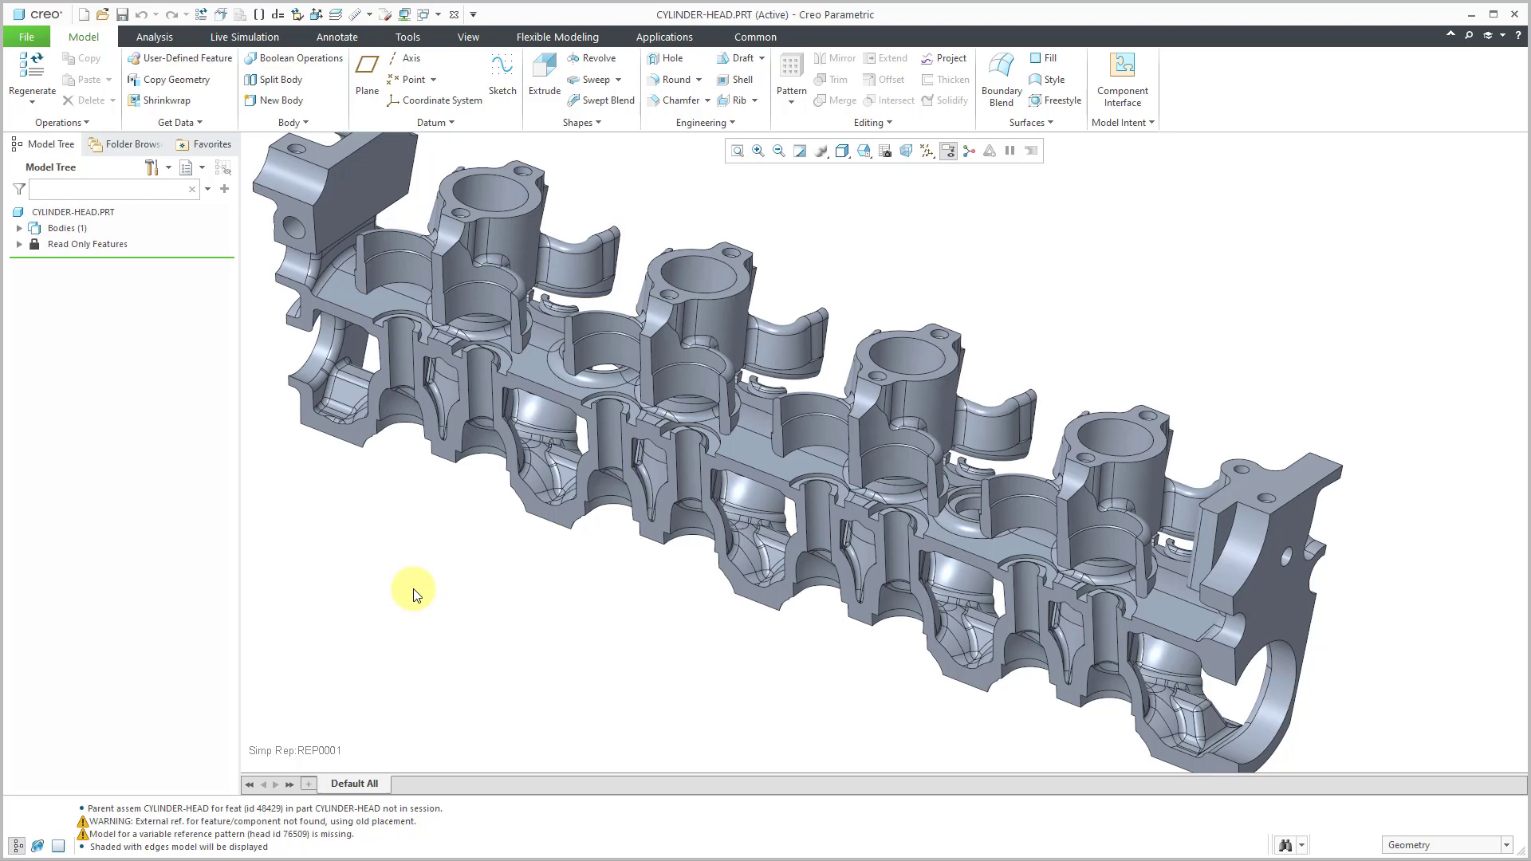
Step: Start Sketch 1 on the ring surface at the top of a valve bore
click(503, 77)
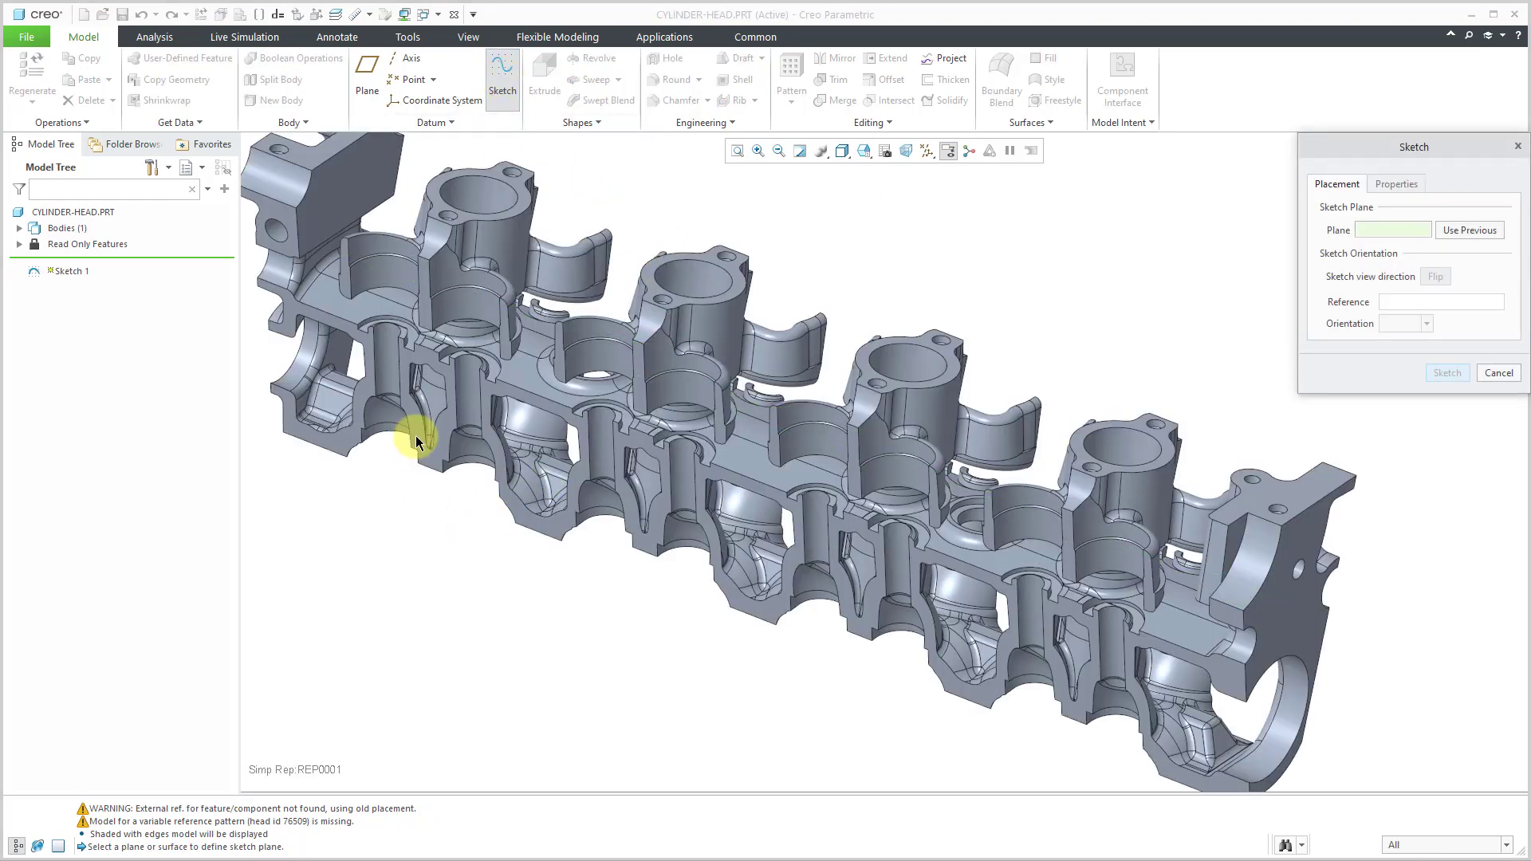
scroll(393, 331, up, 3)
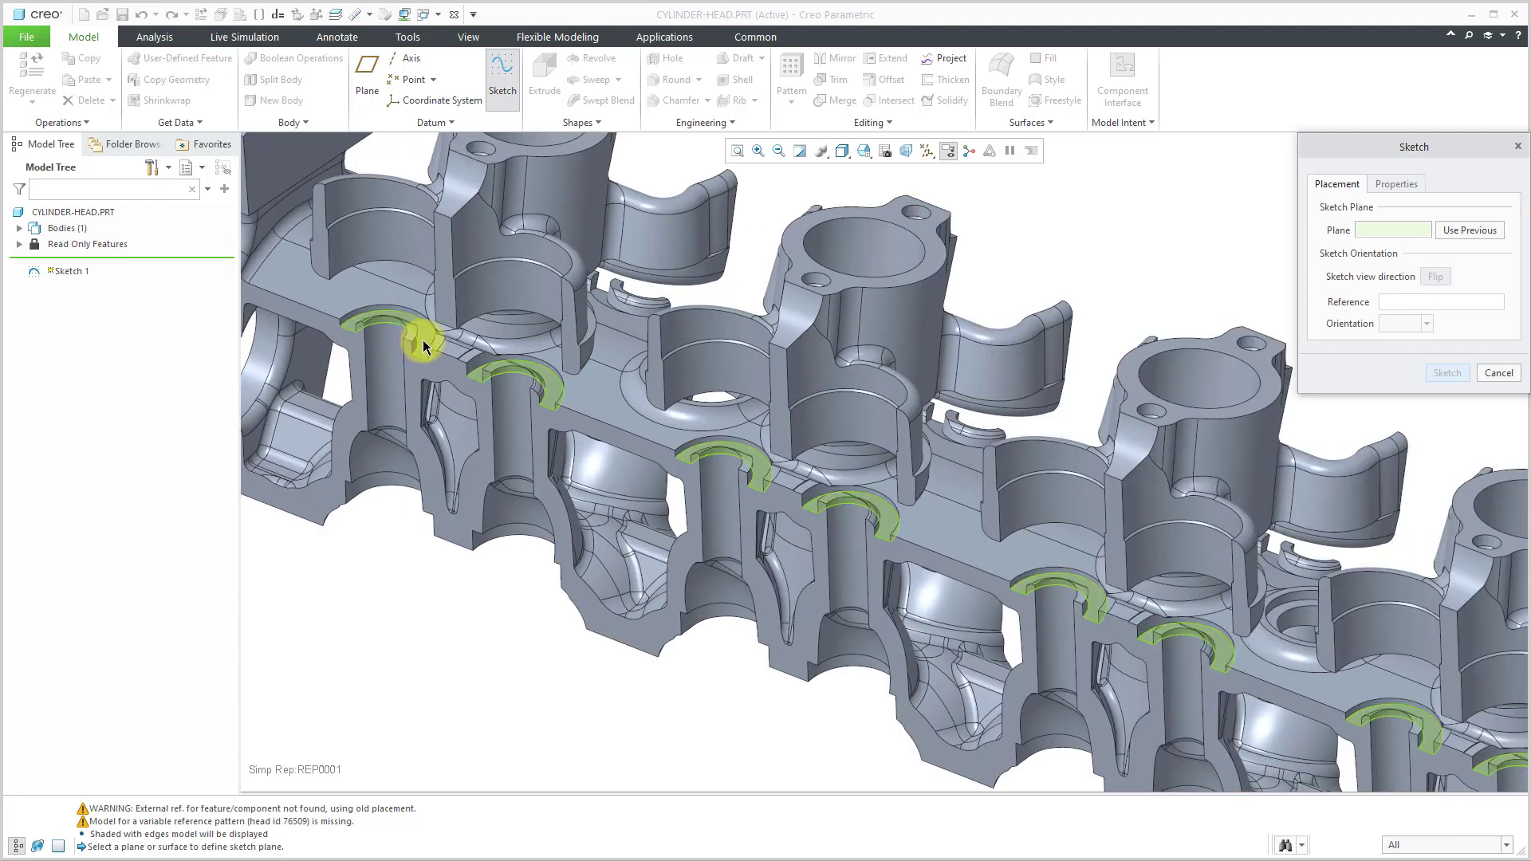
click(423, 347)
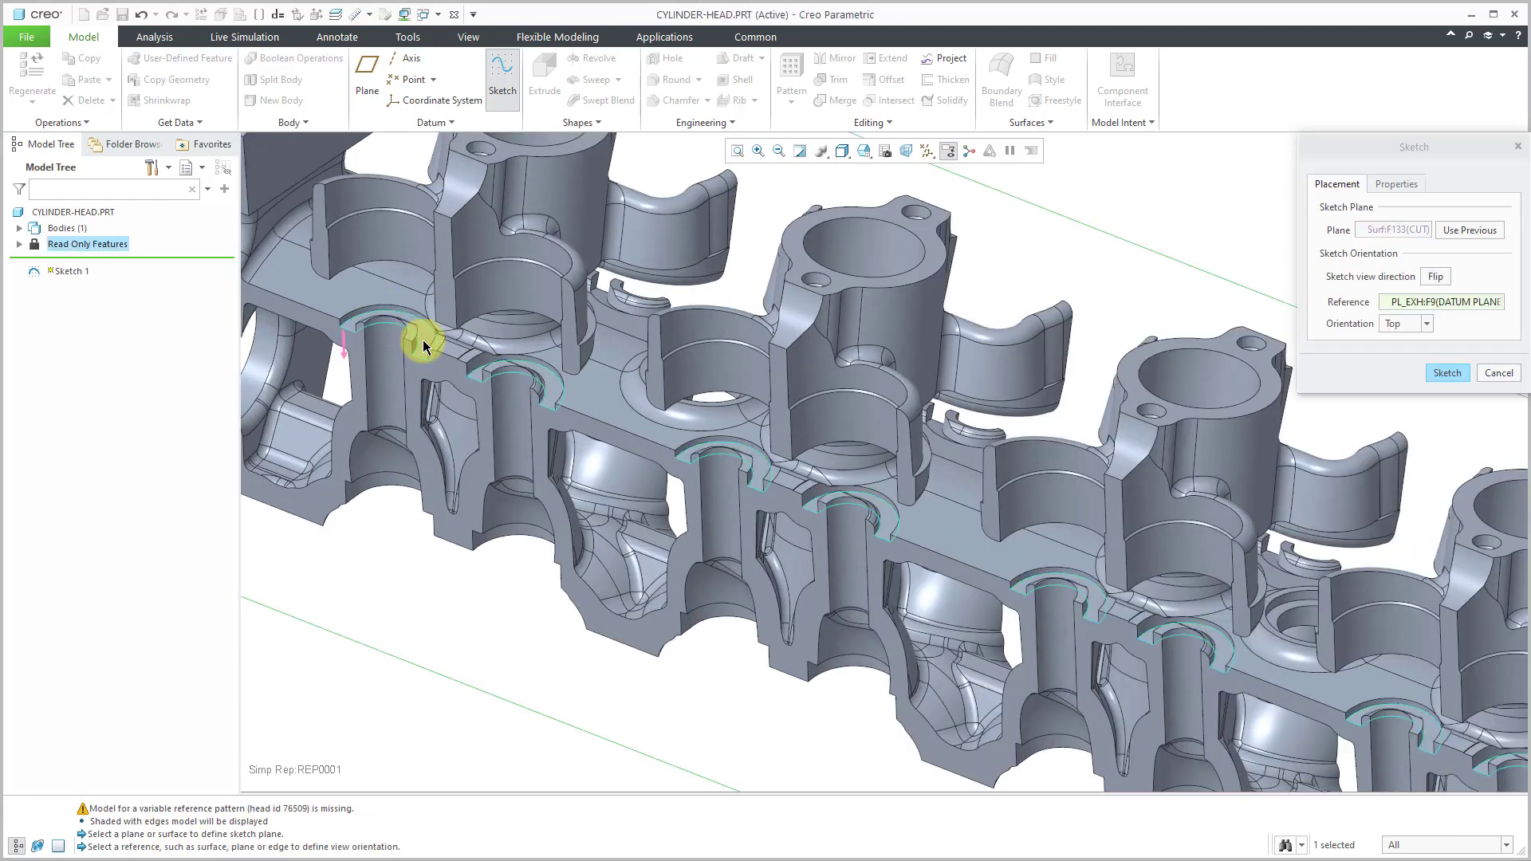
click(1448, 374)
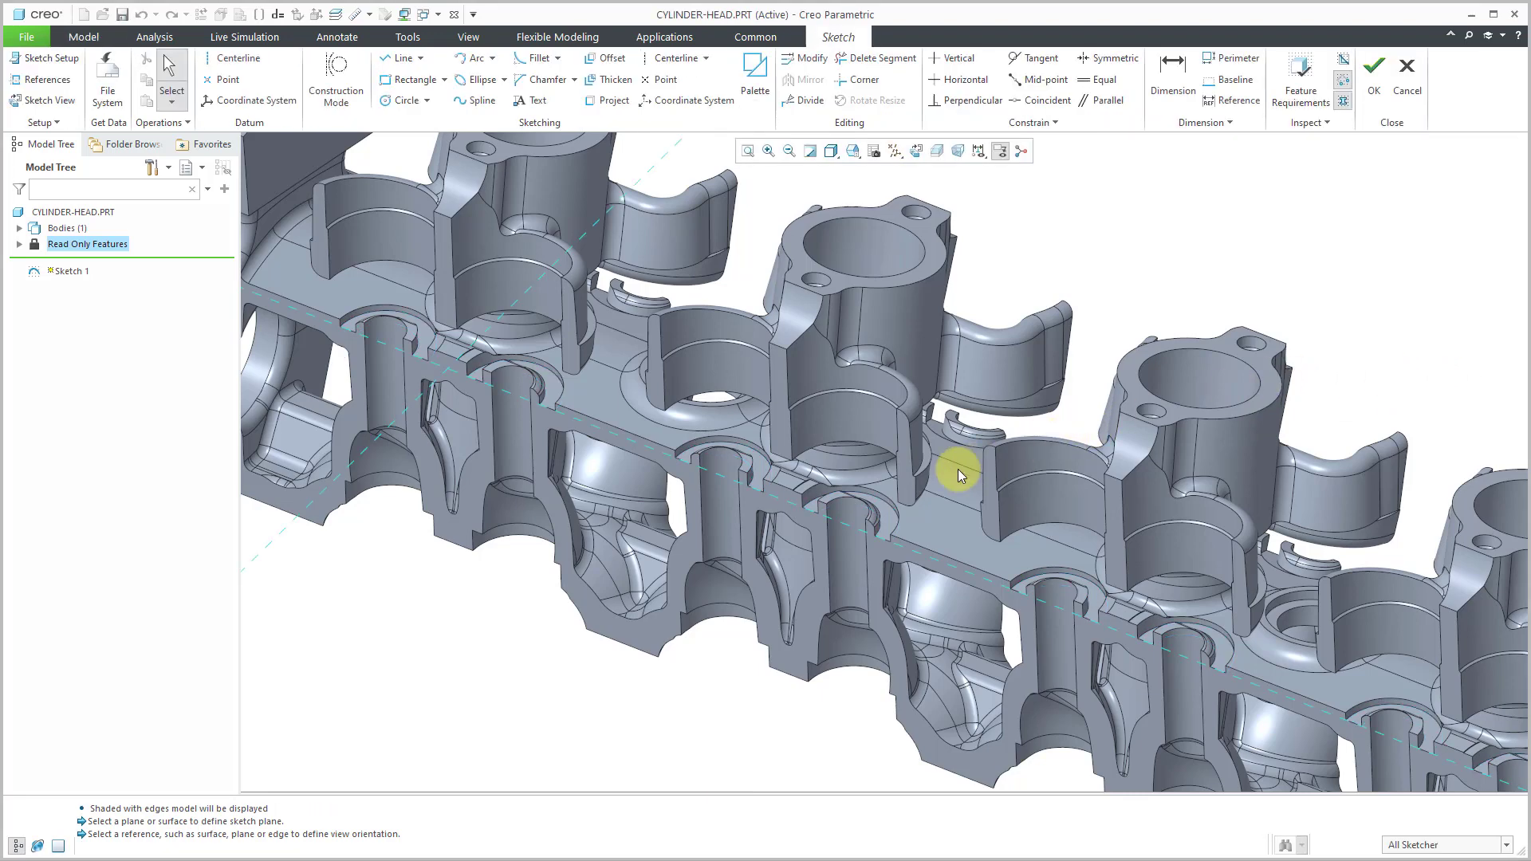
scroll(865, 513, down, 2)
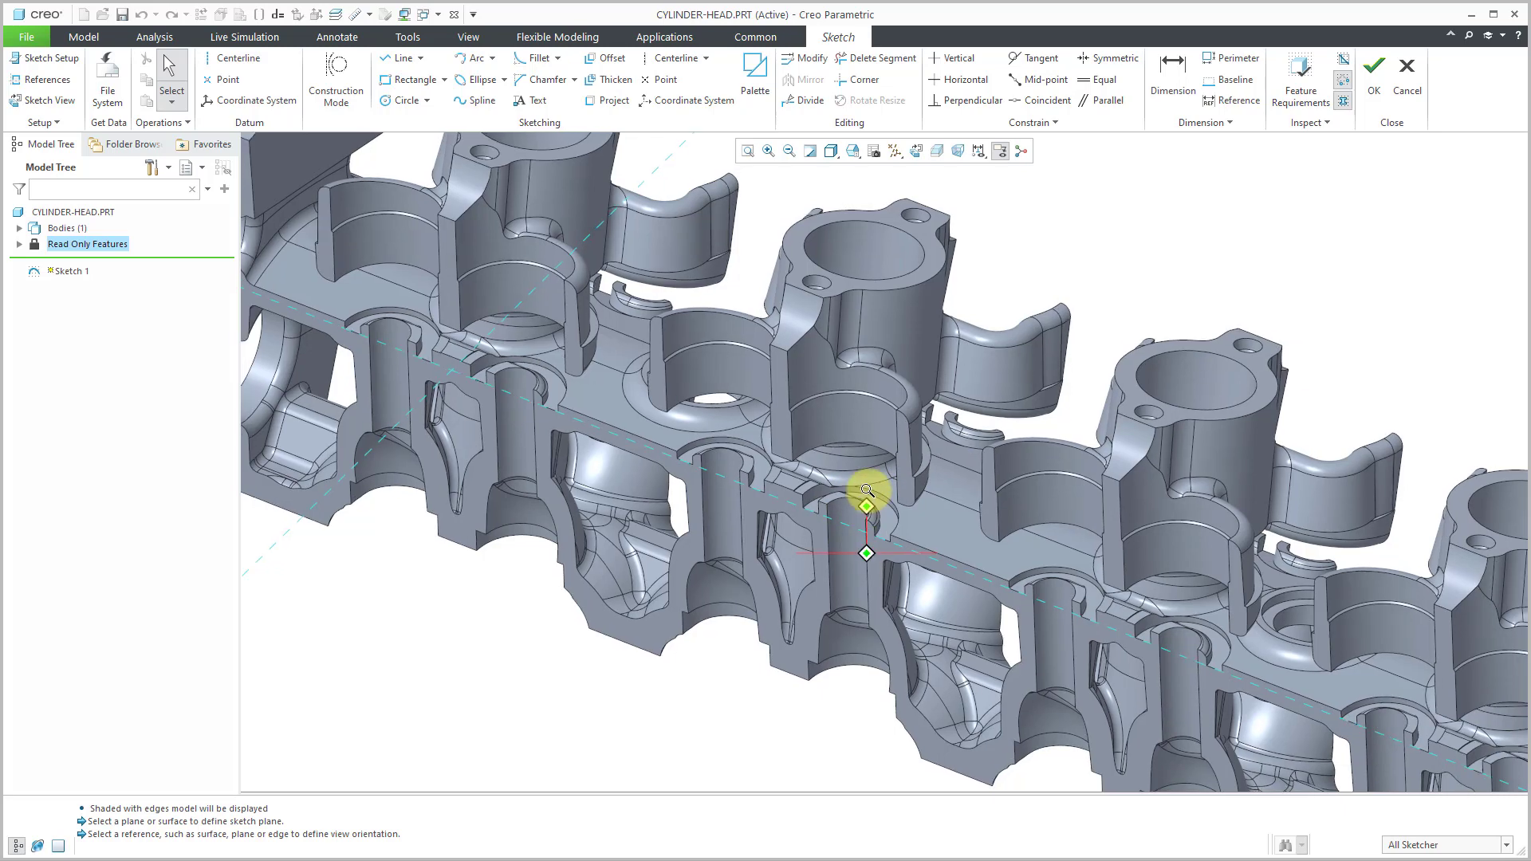
scroll(866, 467, down, 1)
scroll(1002, 266, down, 1)
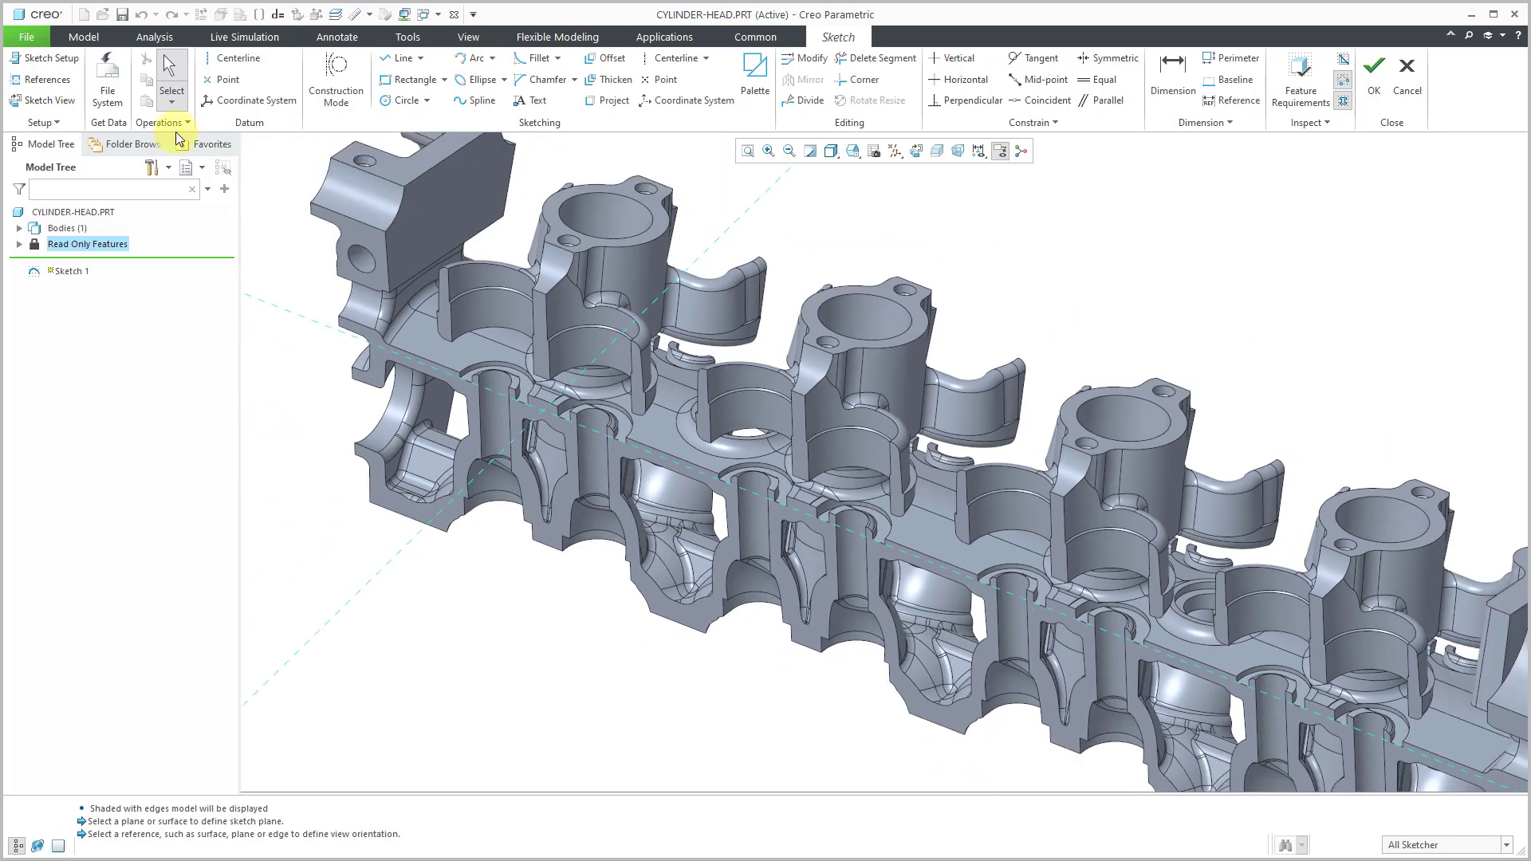
Step: Add seven valve-bore surfaces as Sketch 1 references
click(48, 80)
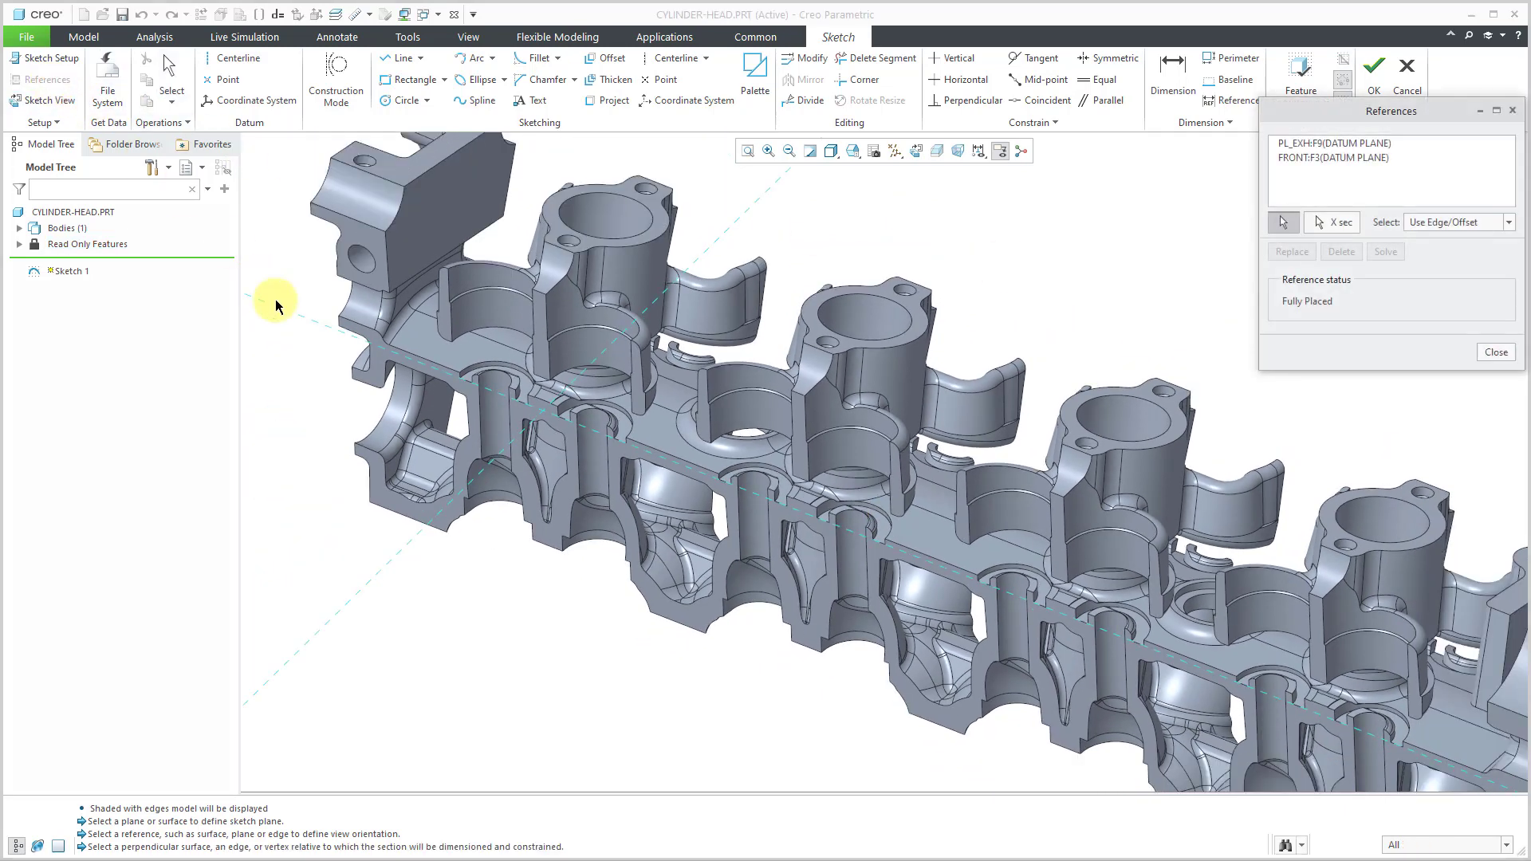
click(488, 429)
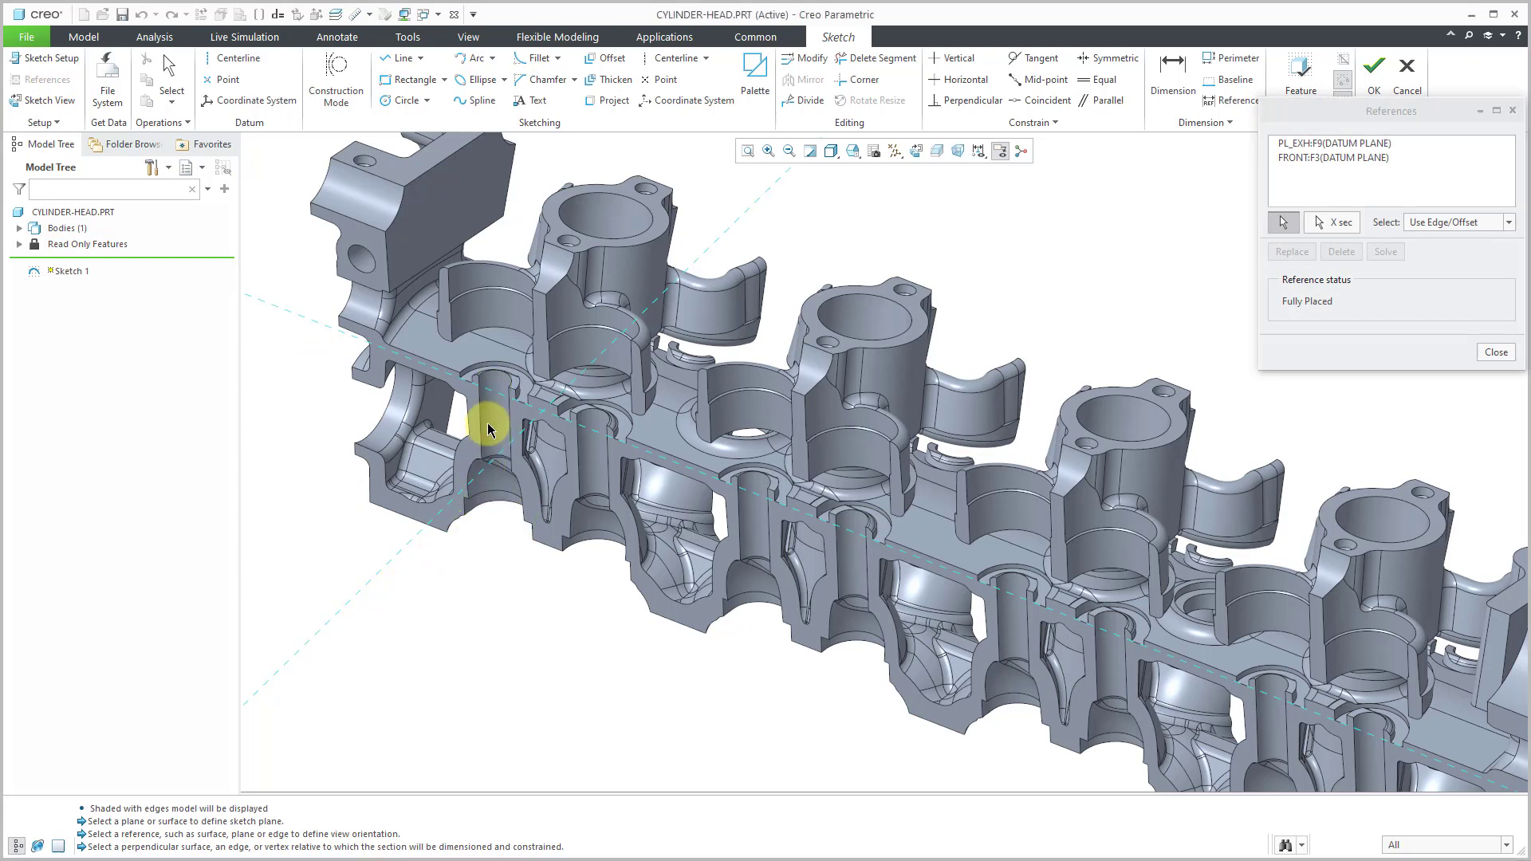
click(591, 471)
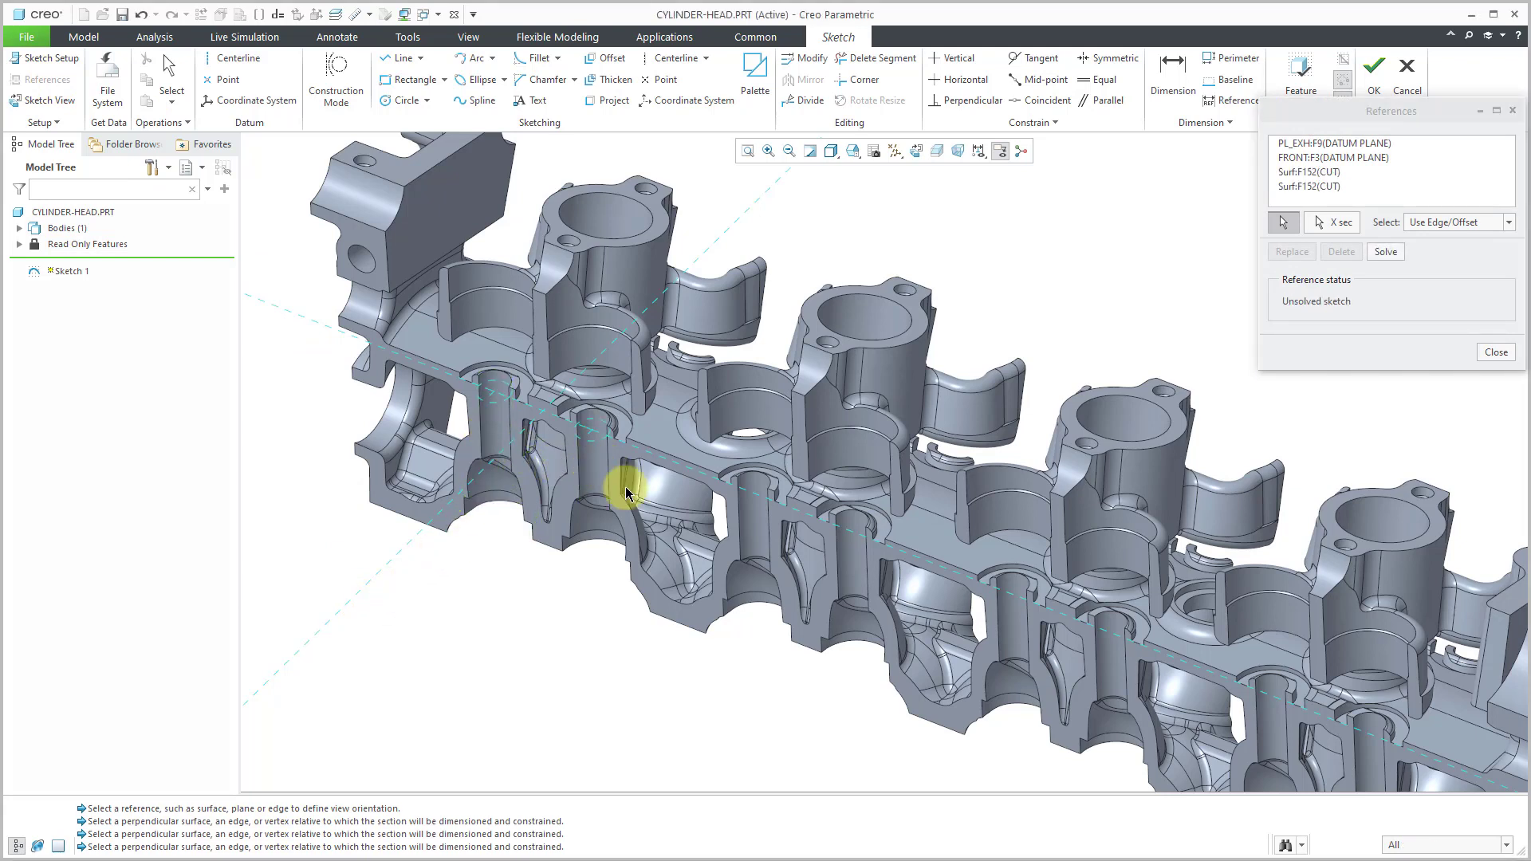
click(754, 524)
click(848, 561)
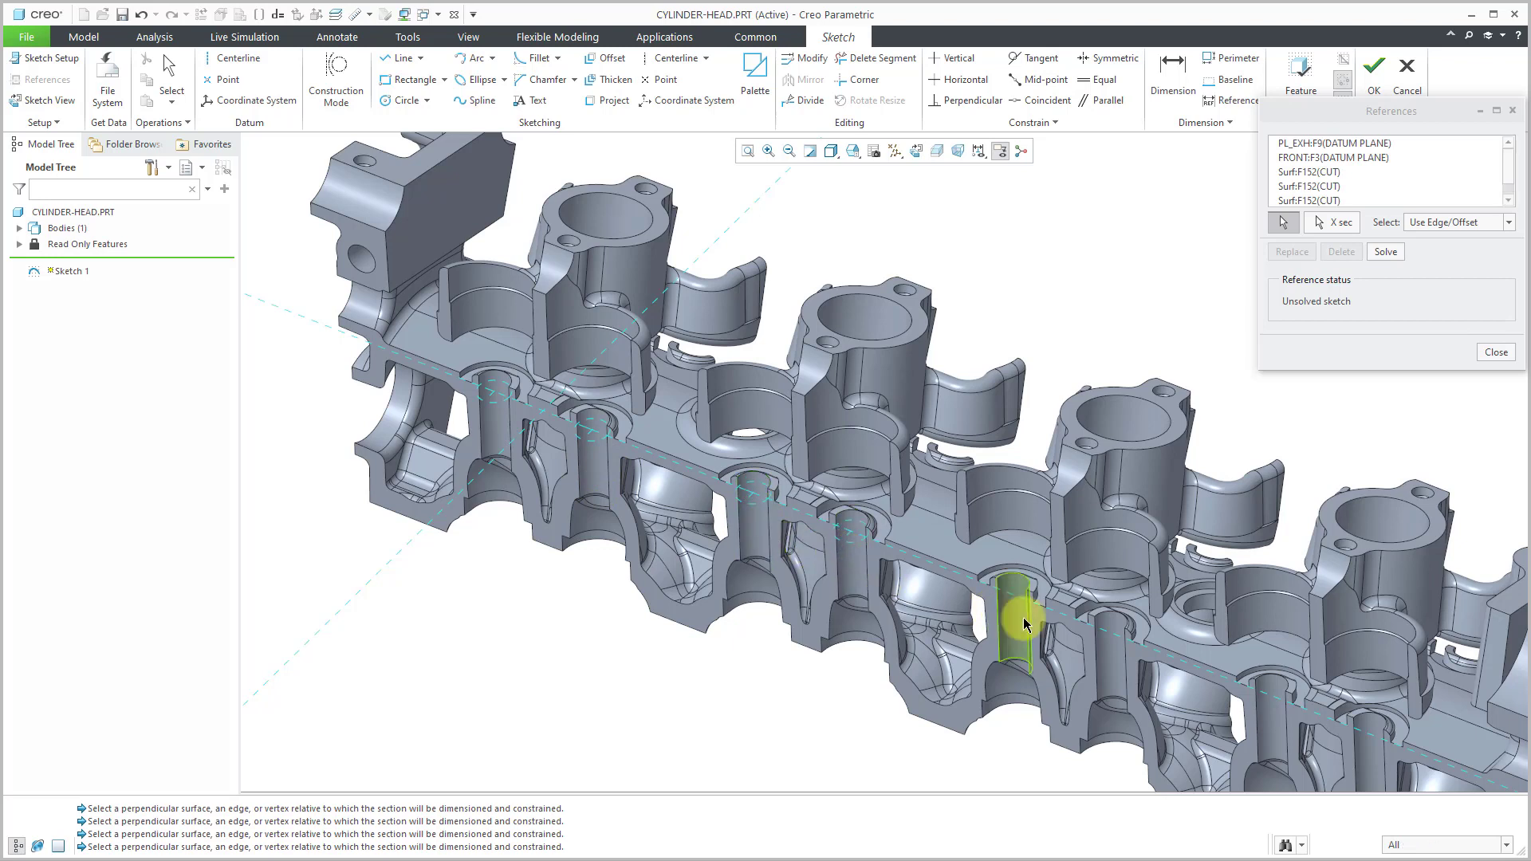
click(1026, 624)
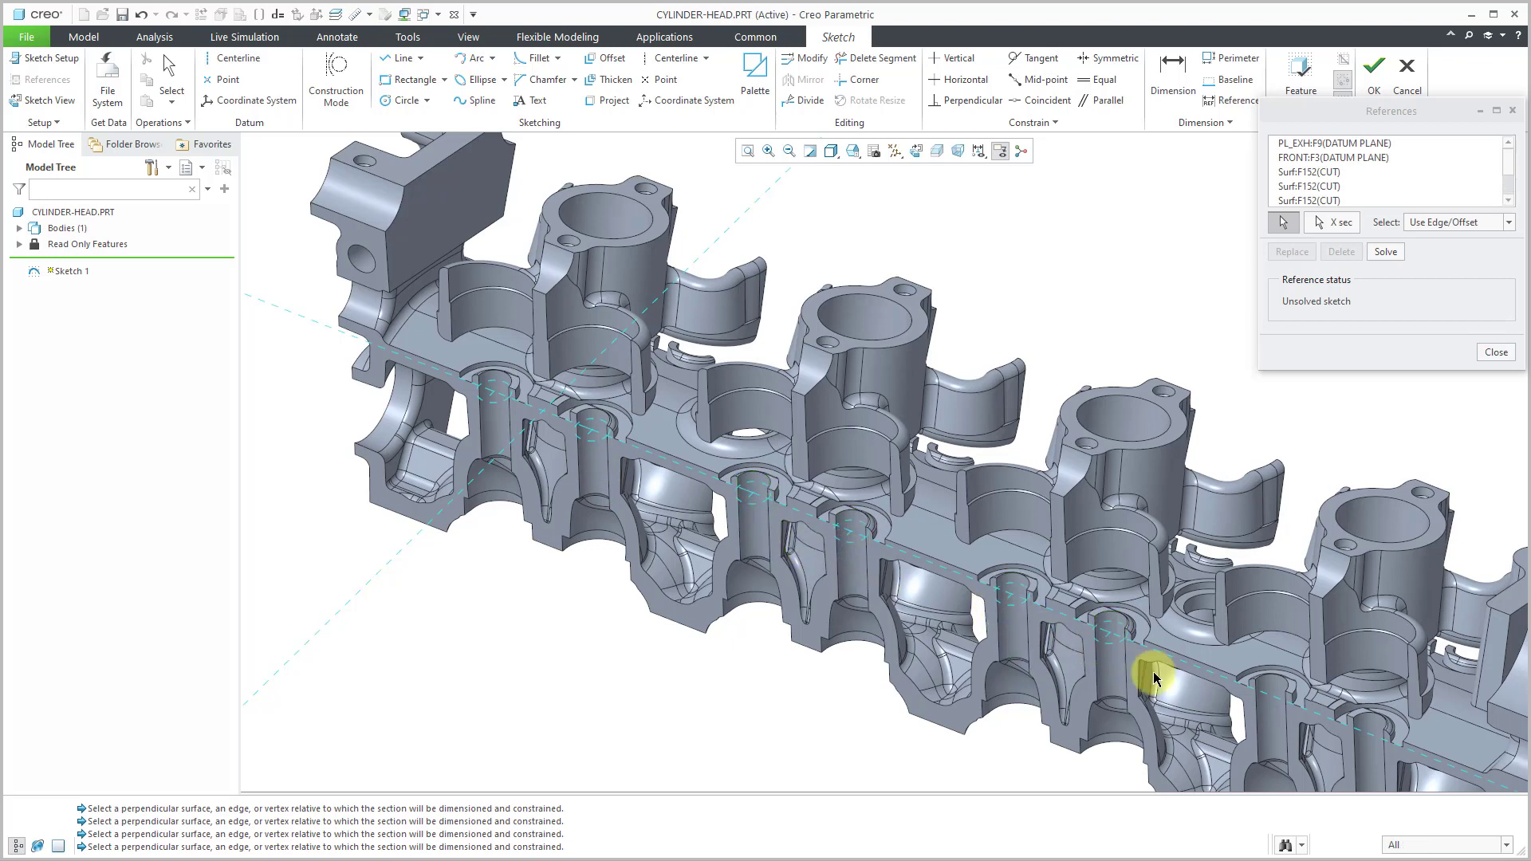
click(1274, 717)
click(1363, 746)
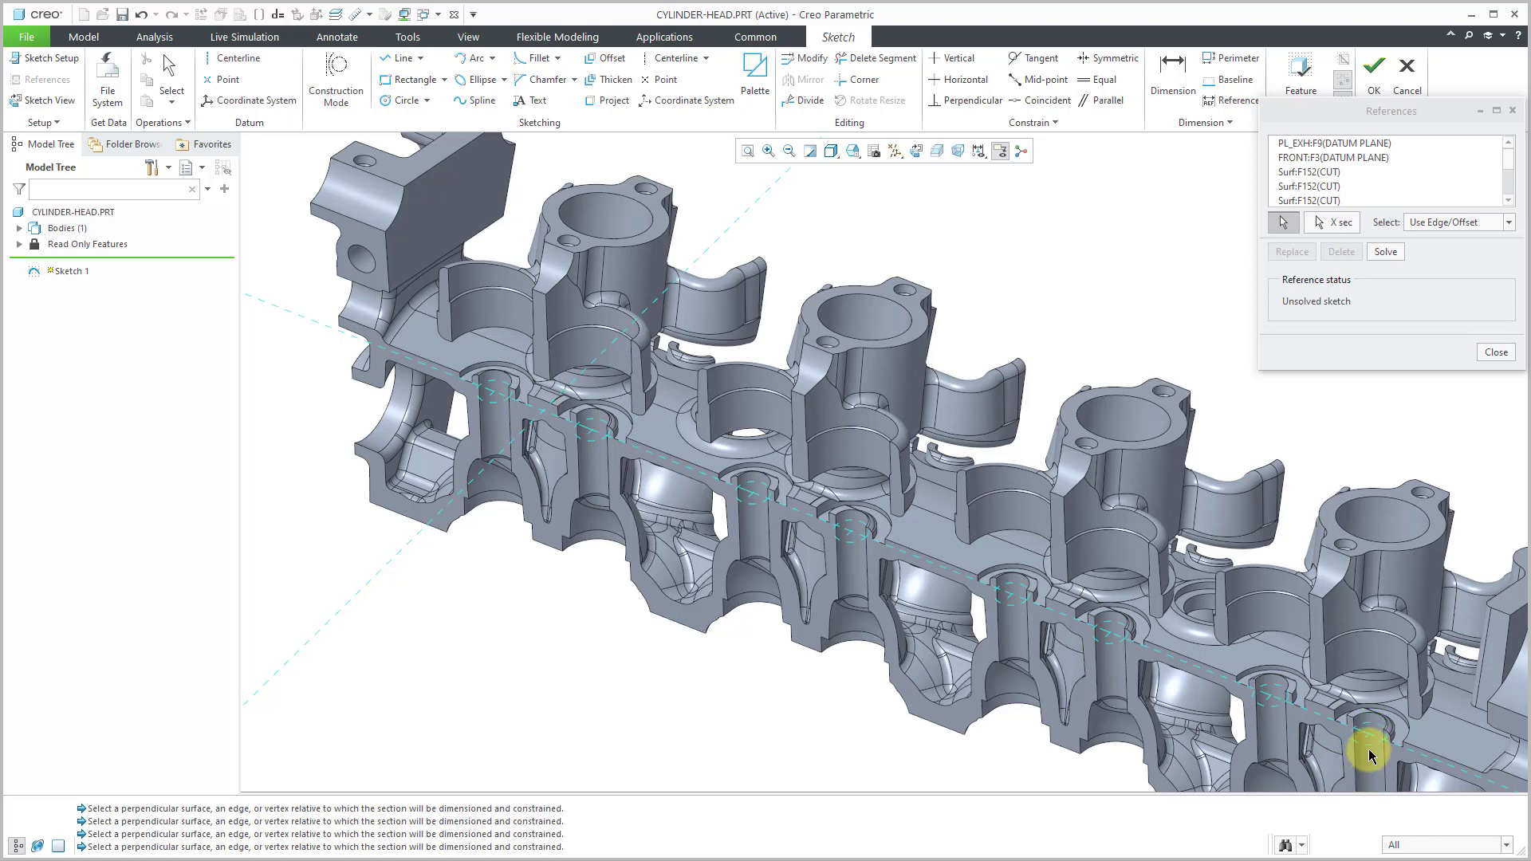
Step: Delete the PL_EXH and FRONT datum plane references and close the References dialog
click(1358, 145)
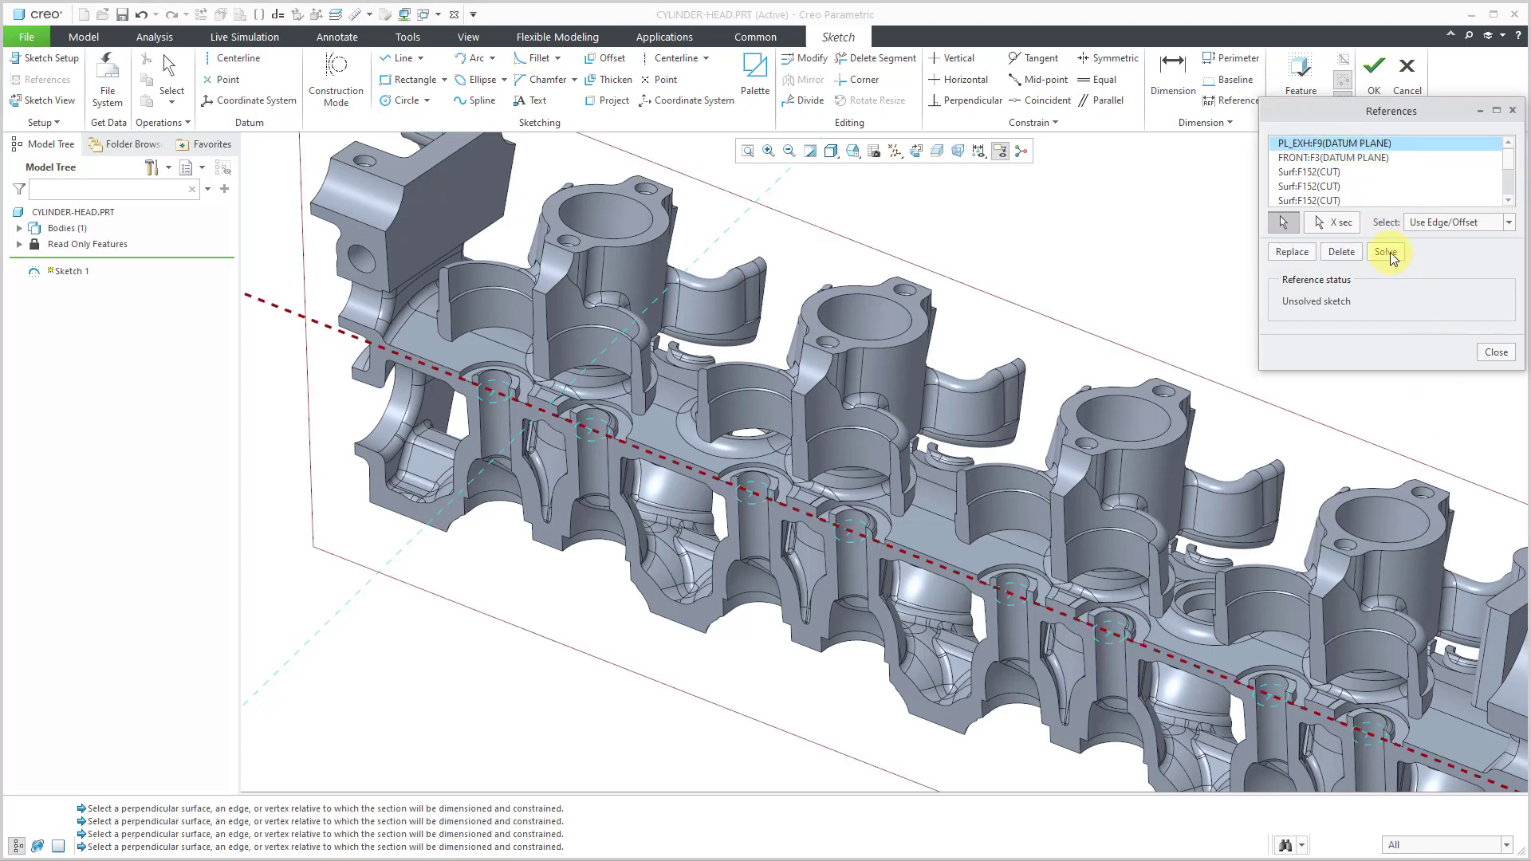
click(1335, 256)
click(1335, 255)
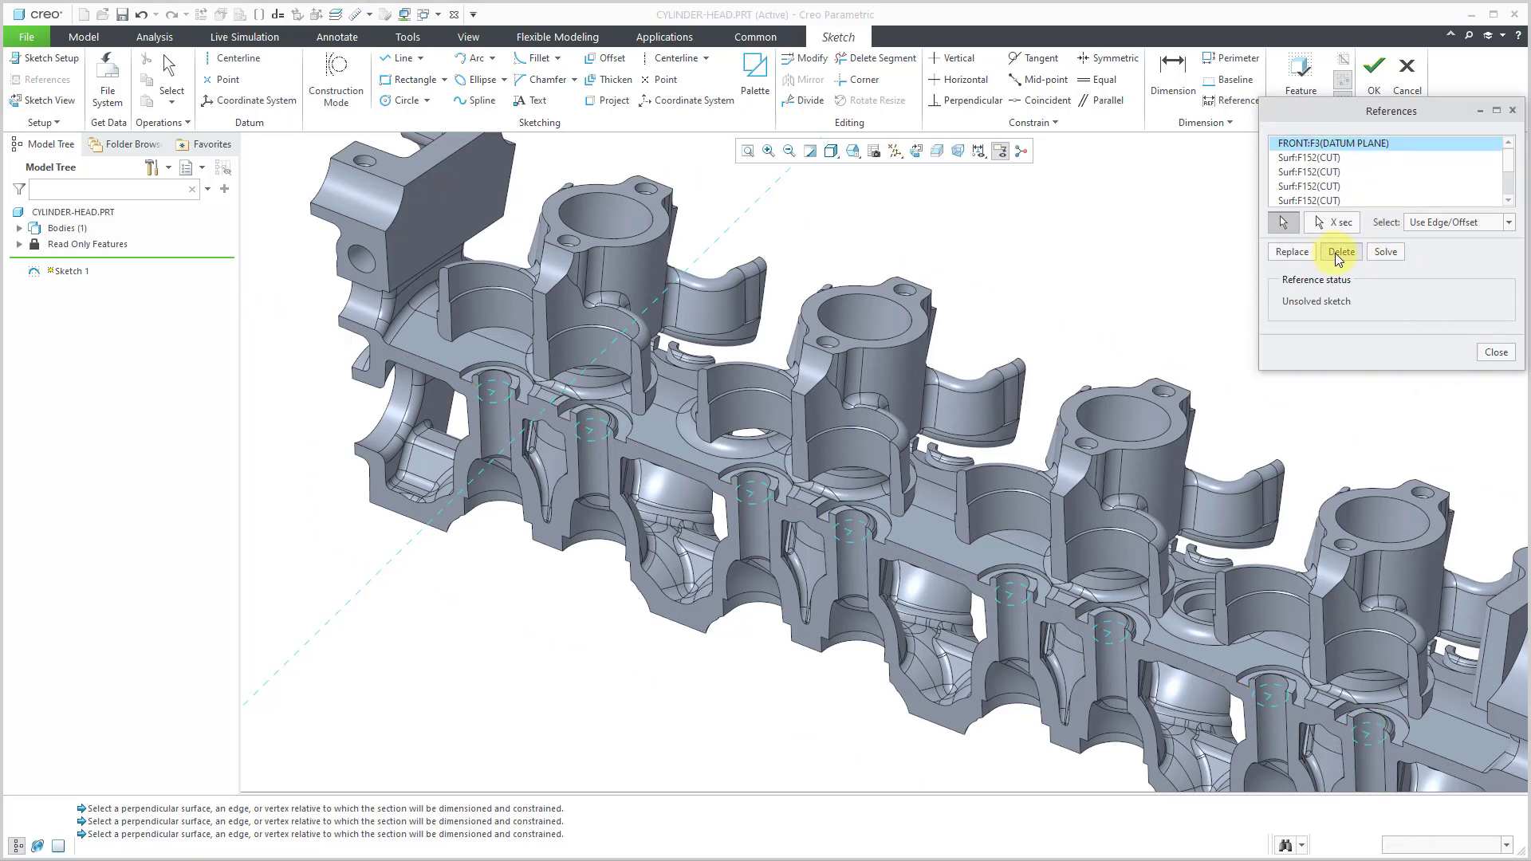
click(1496, 353)
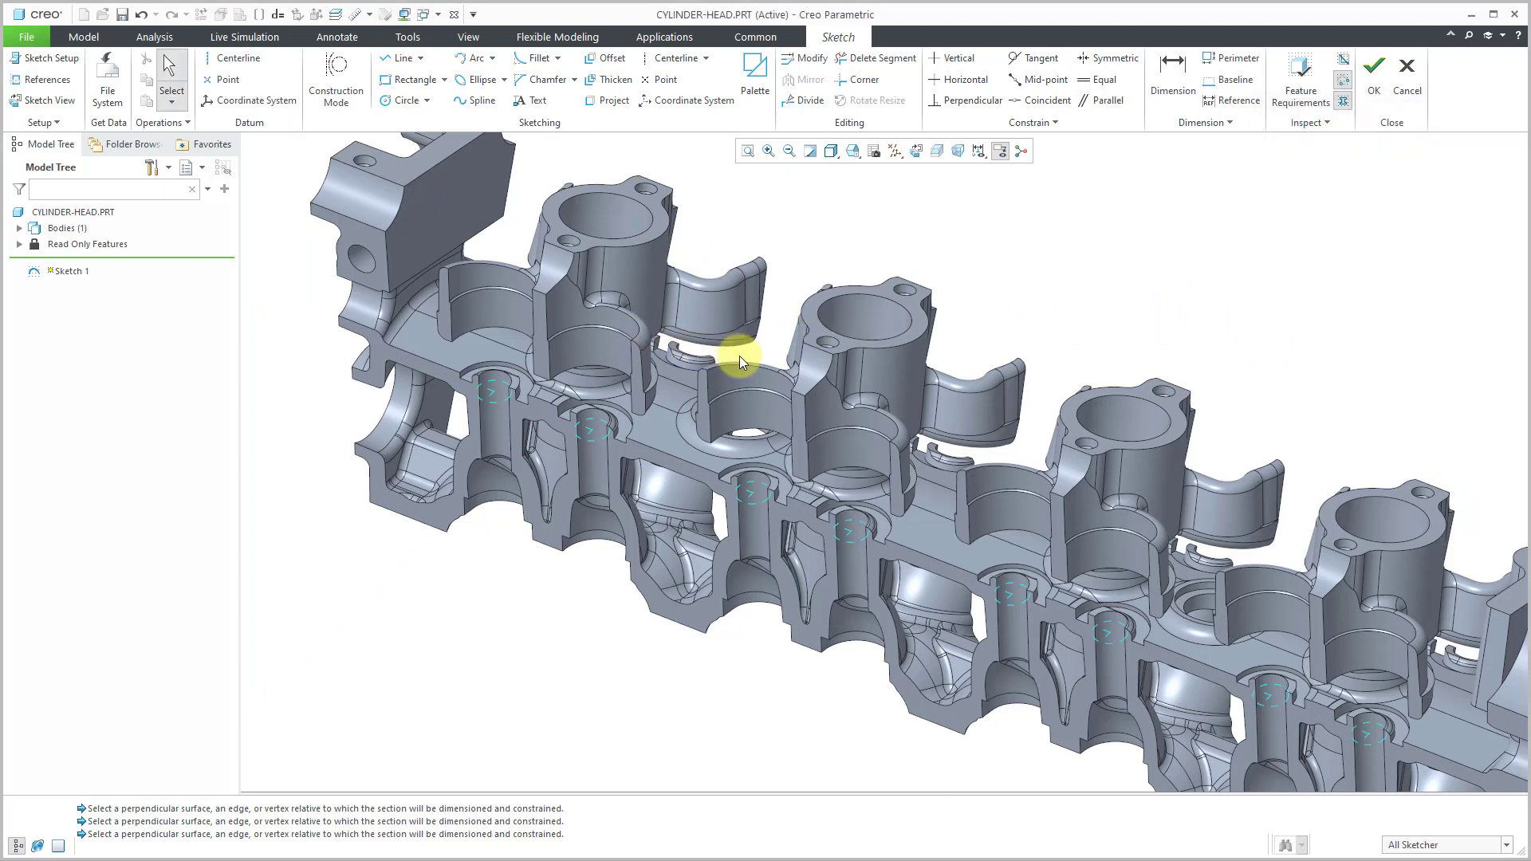
Step: Place sketch points at the eight valve-bore centres and accept Sketch 1
shift+middle_drag(728, 345, 675, 334)
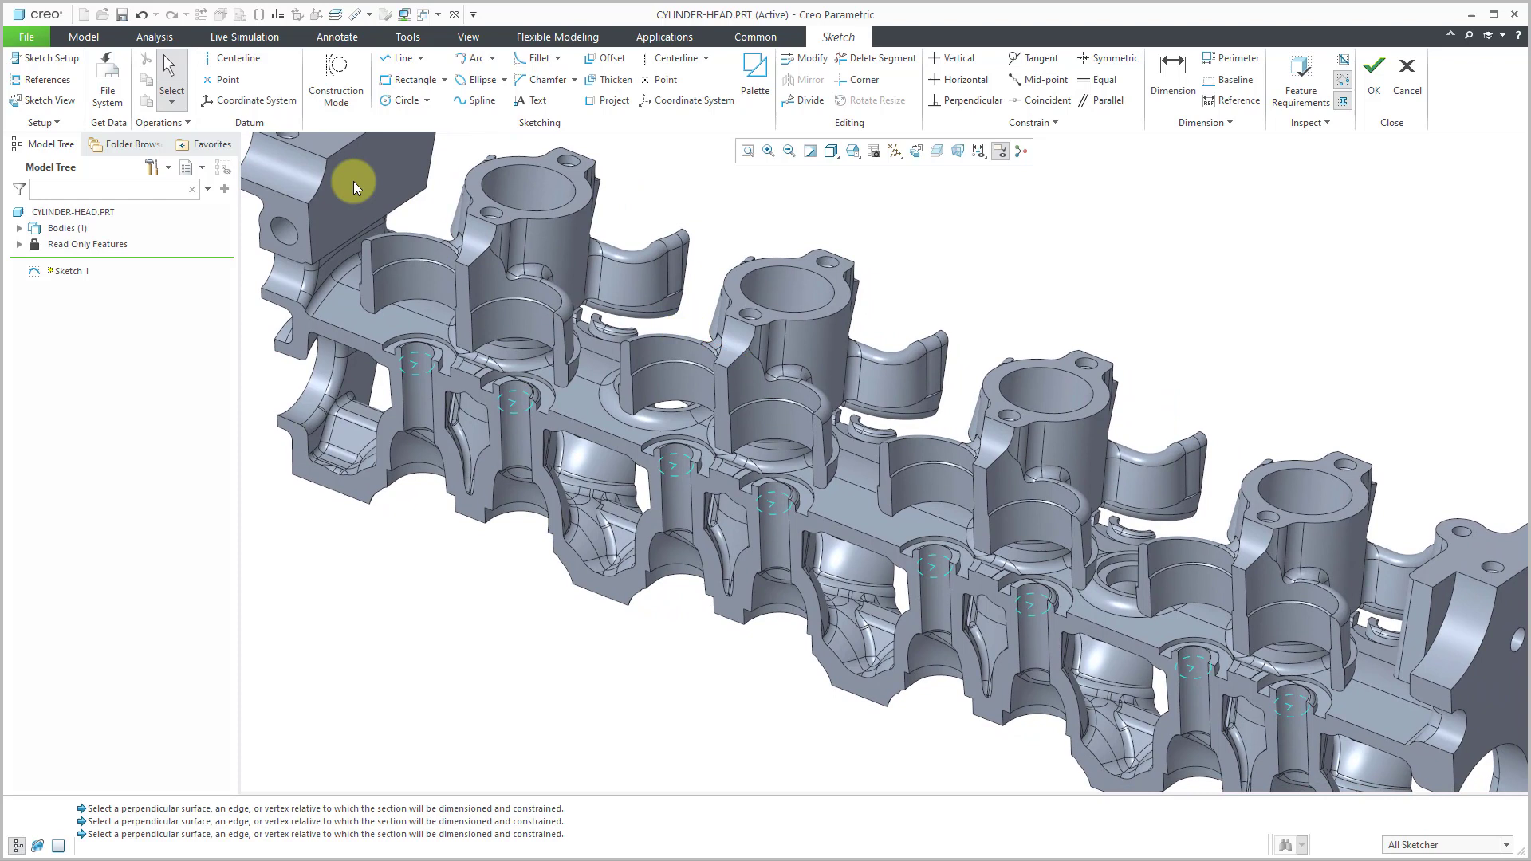
click(228, 80)
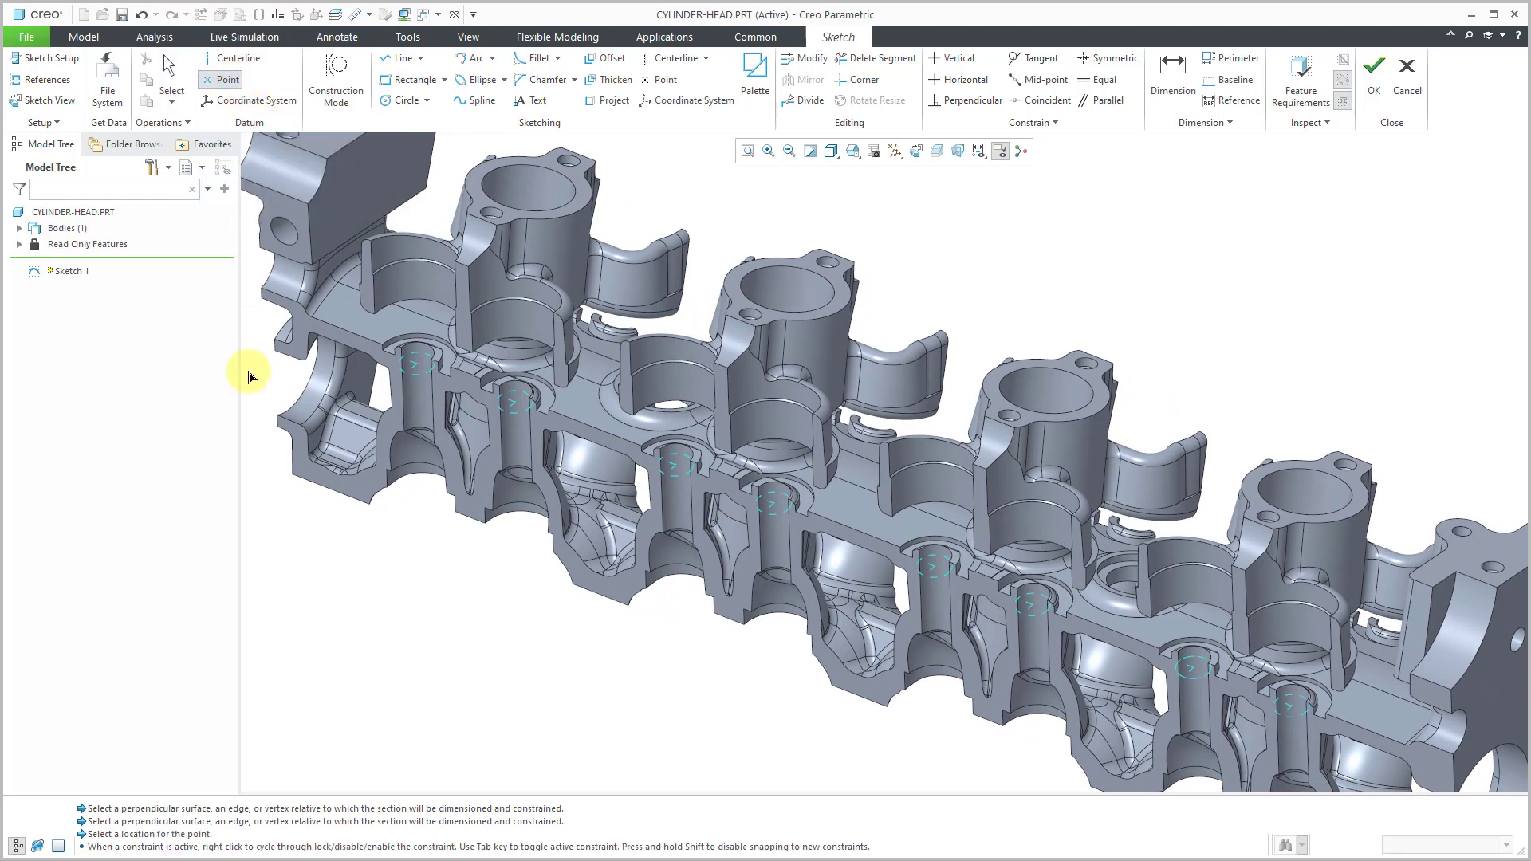
click(418, 367)
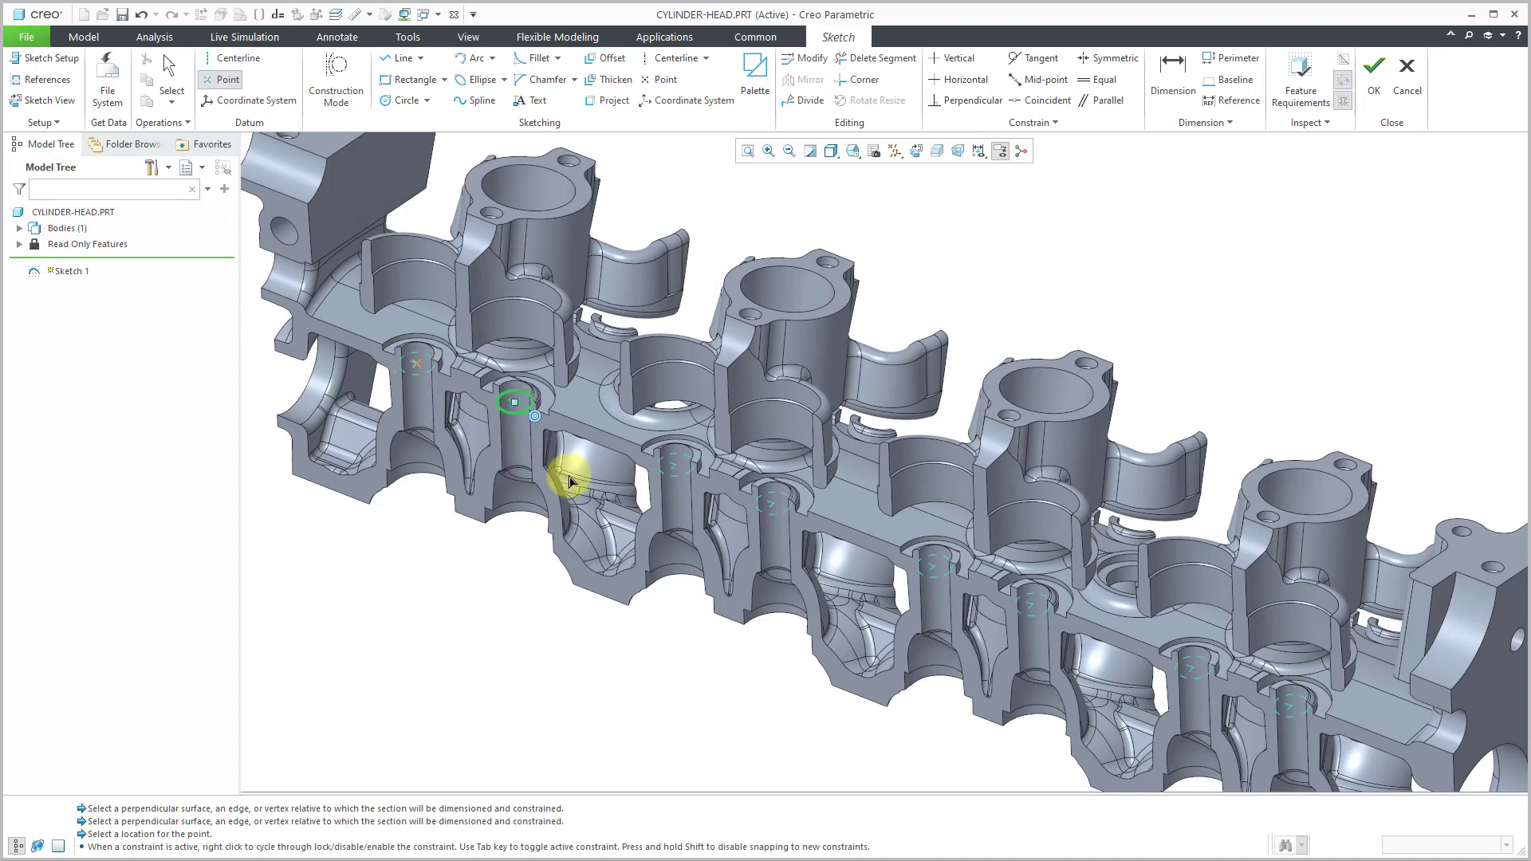
click(675, 465)
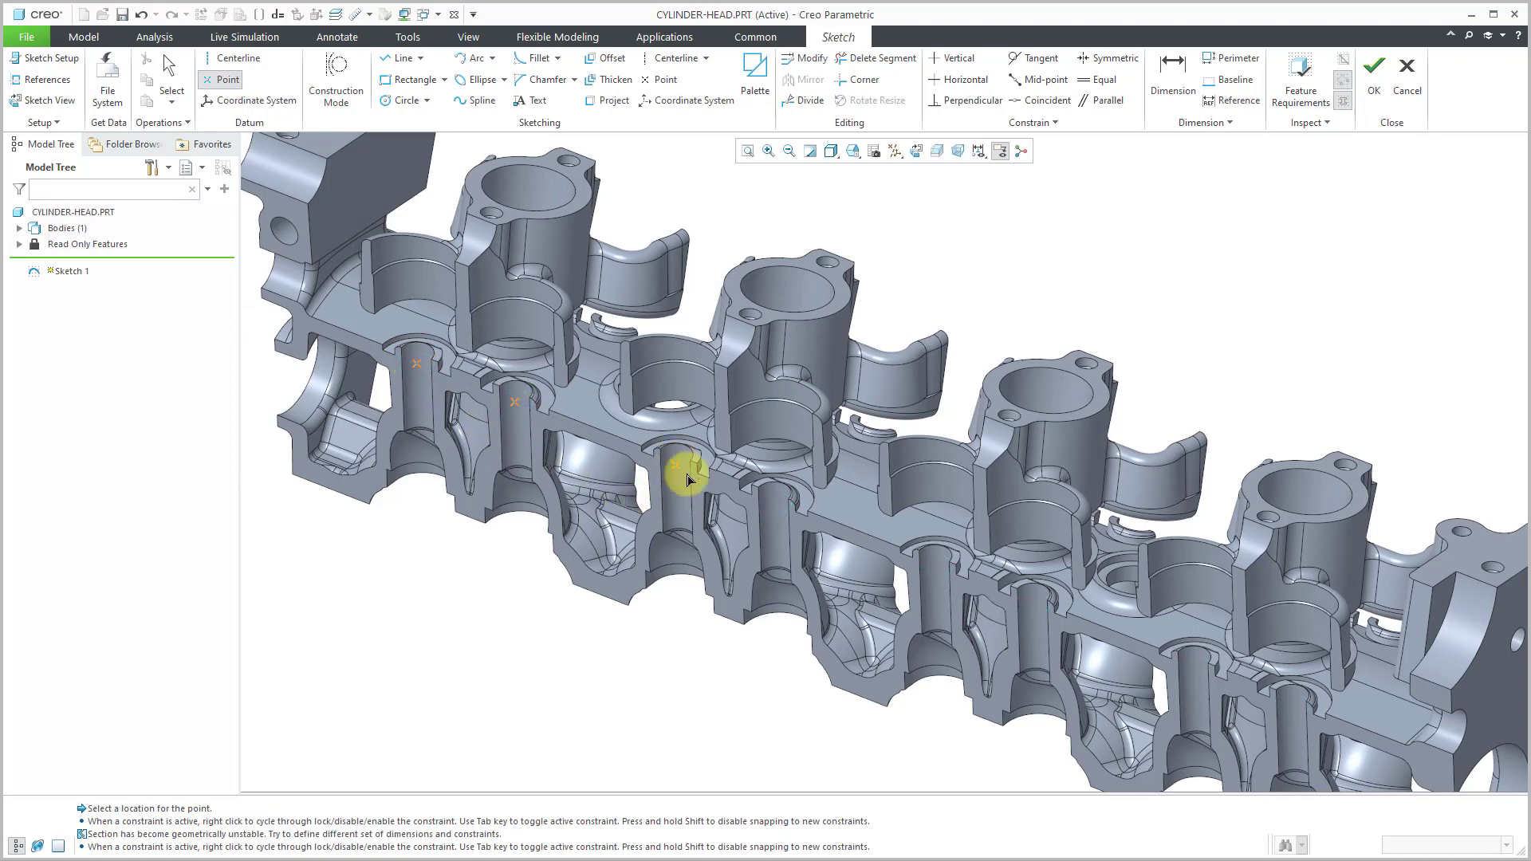
click(778, 508)
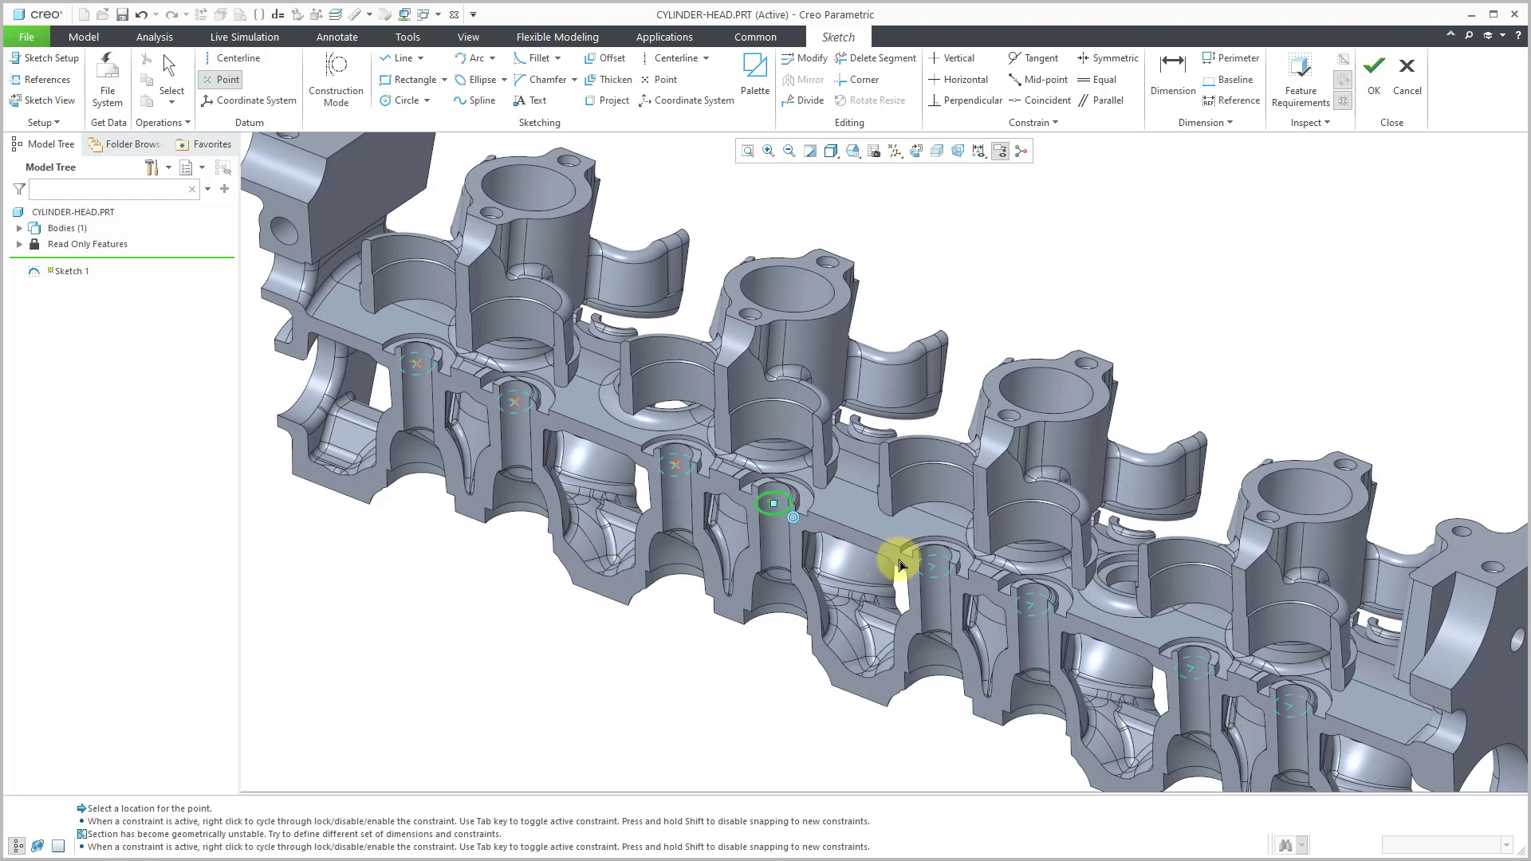
click(942, 574)
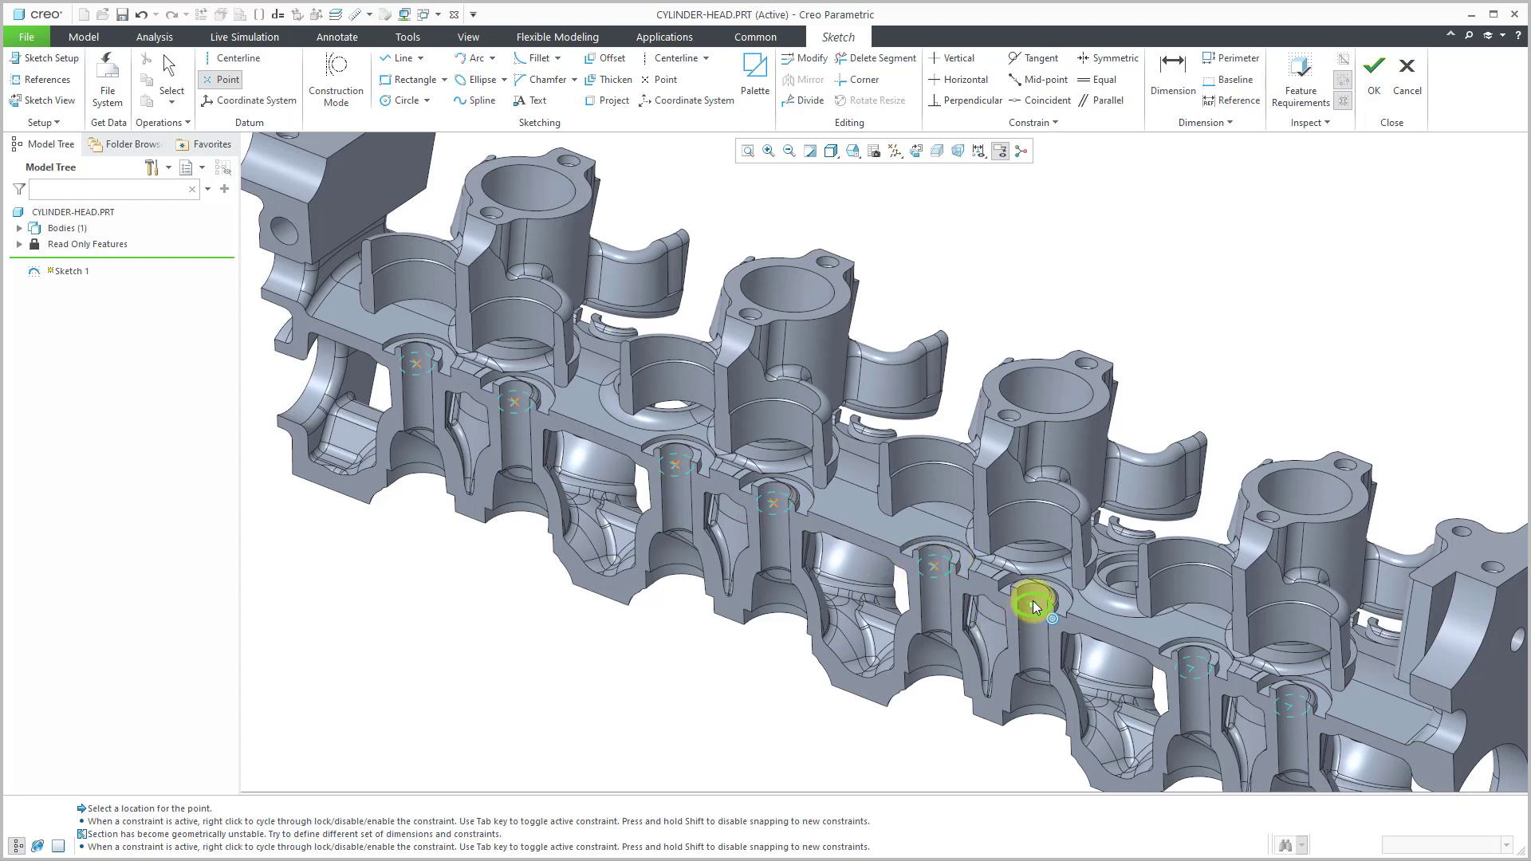
click(1034, 607)
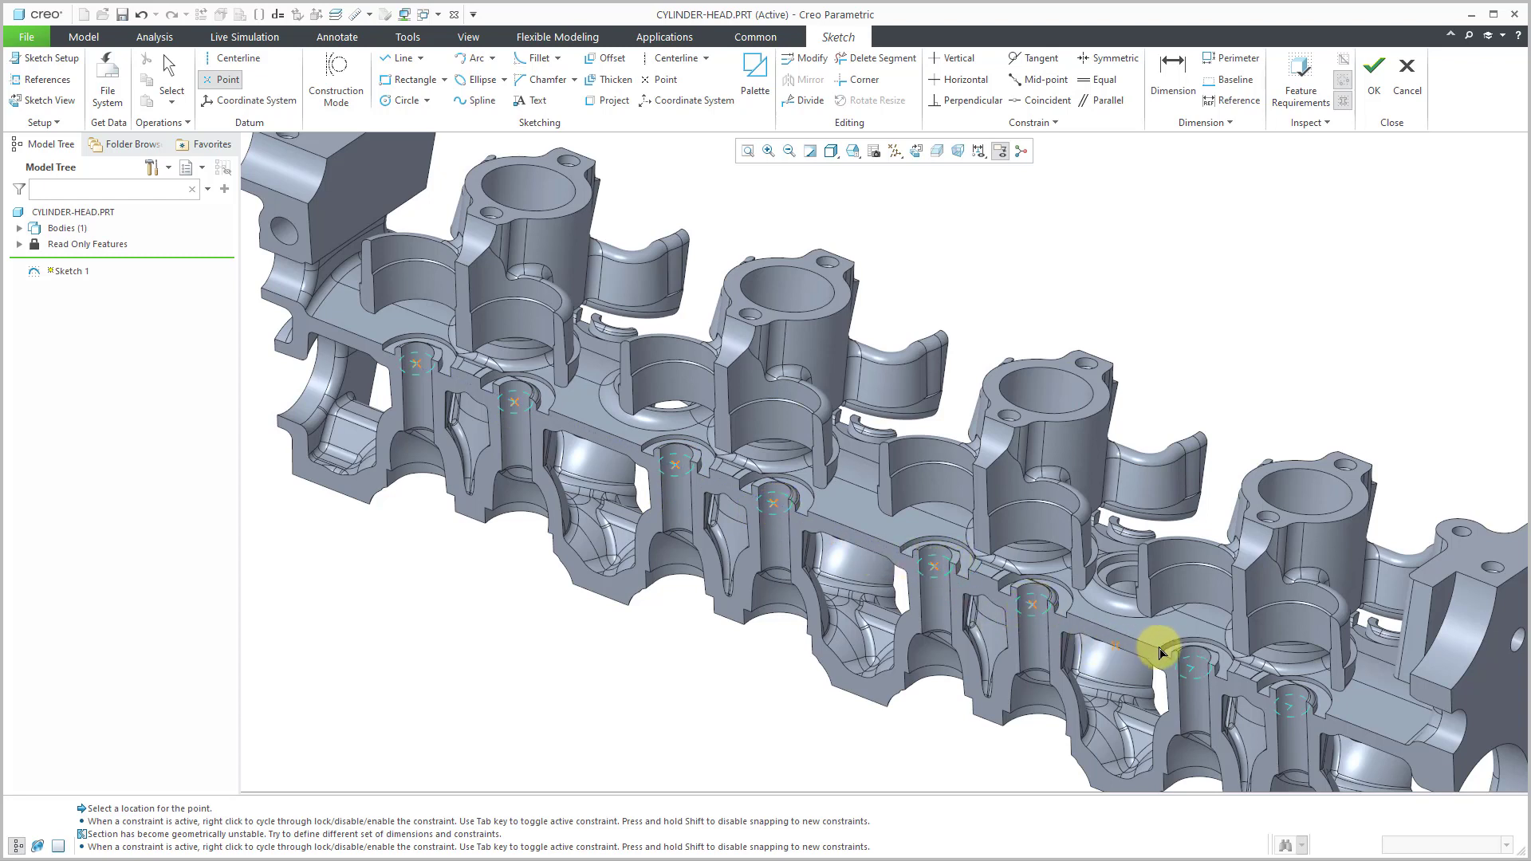
click(1198, 675)
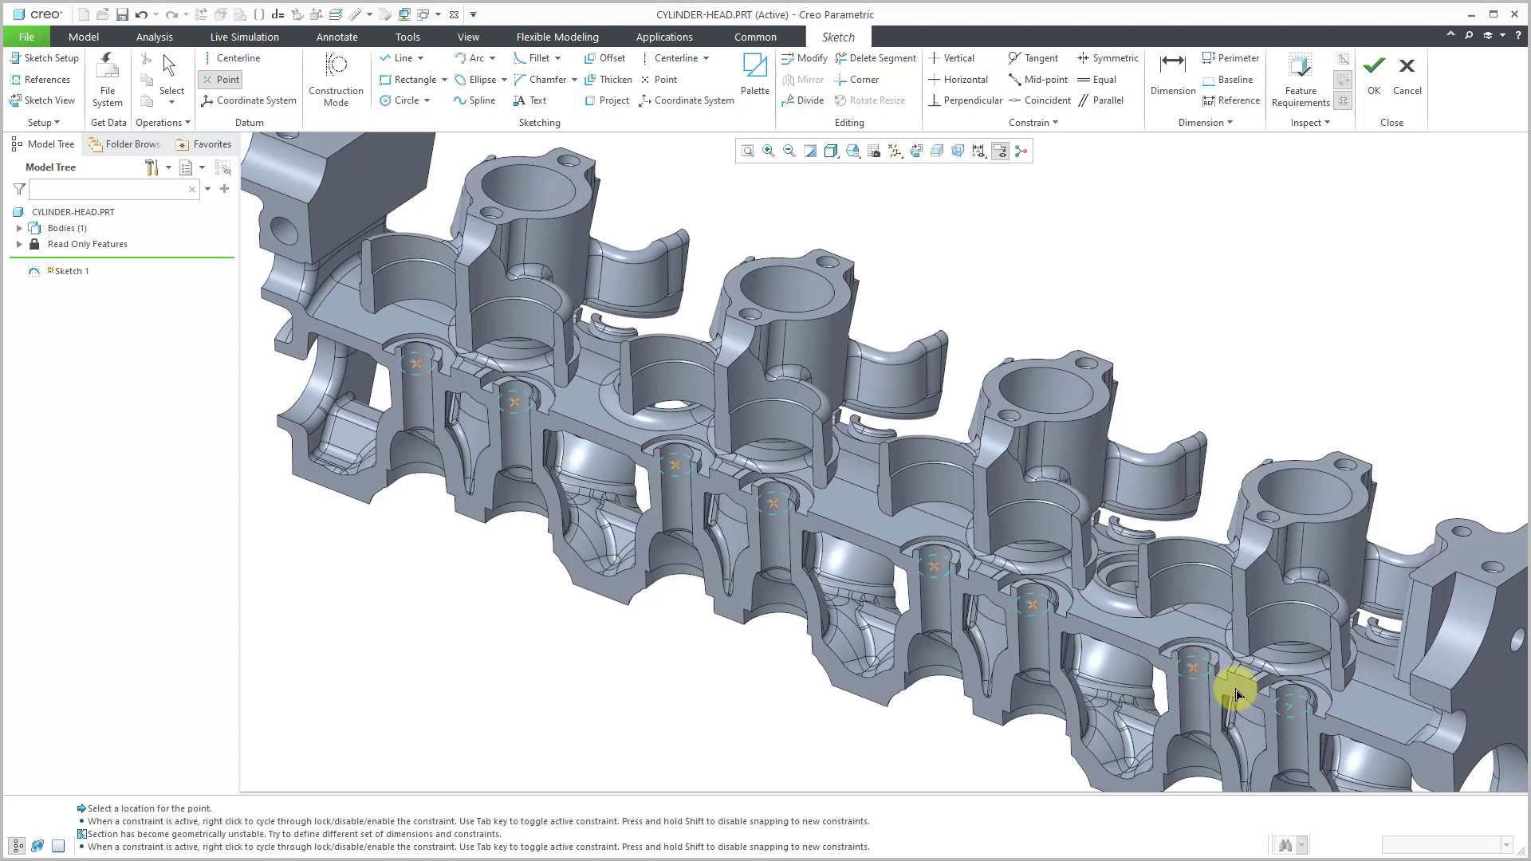
click(1291, 712)
middle_click(1220, 338)
click(1220, 340)
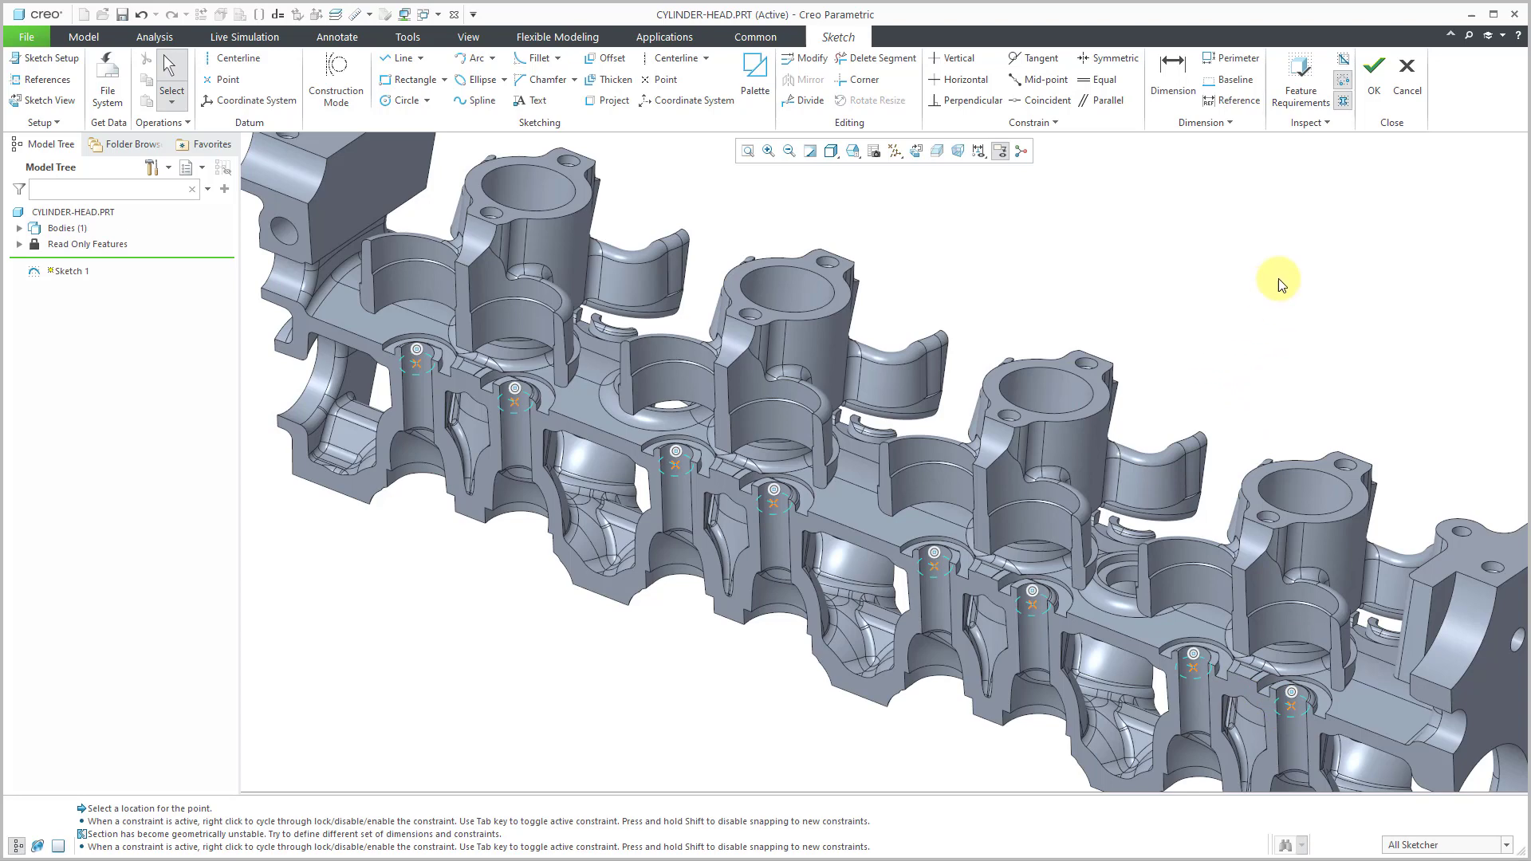
click(1373, 80)
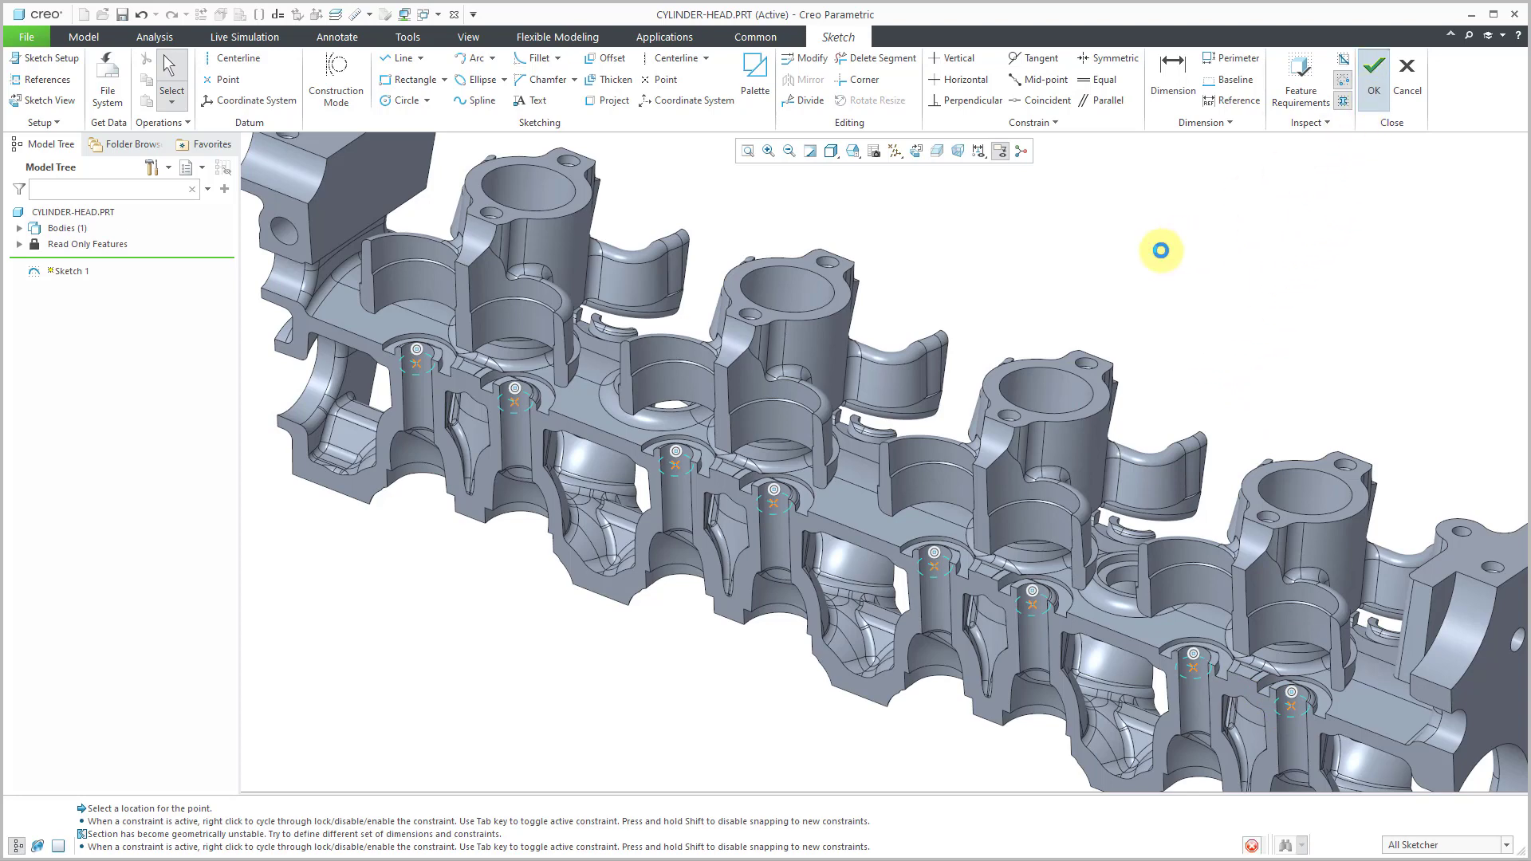
Step: Turn on Point Display in the datum display filters and orbit to a side view
click(927, 151)
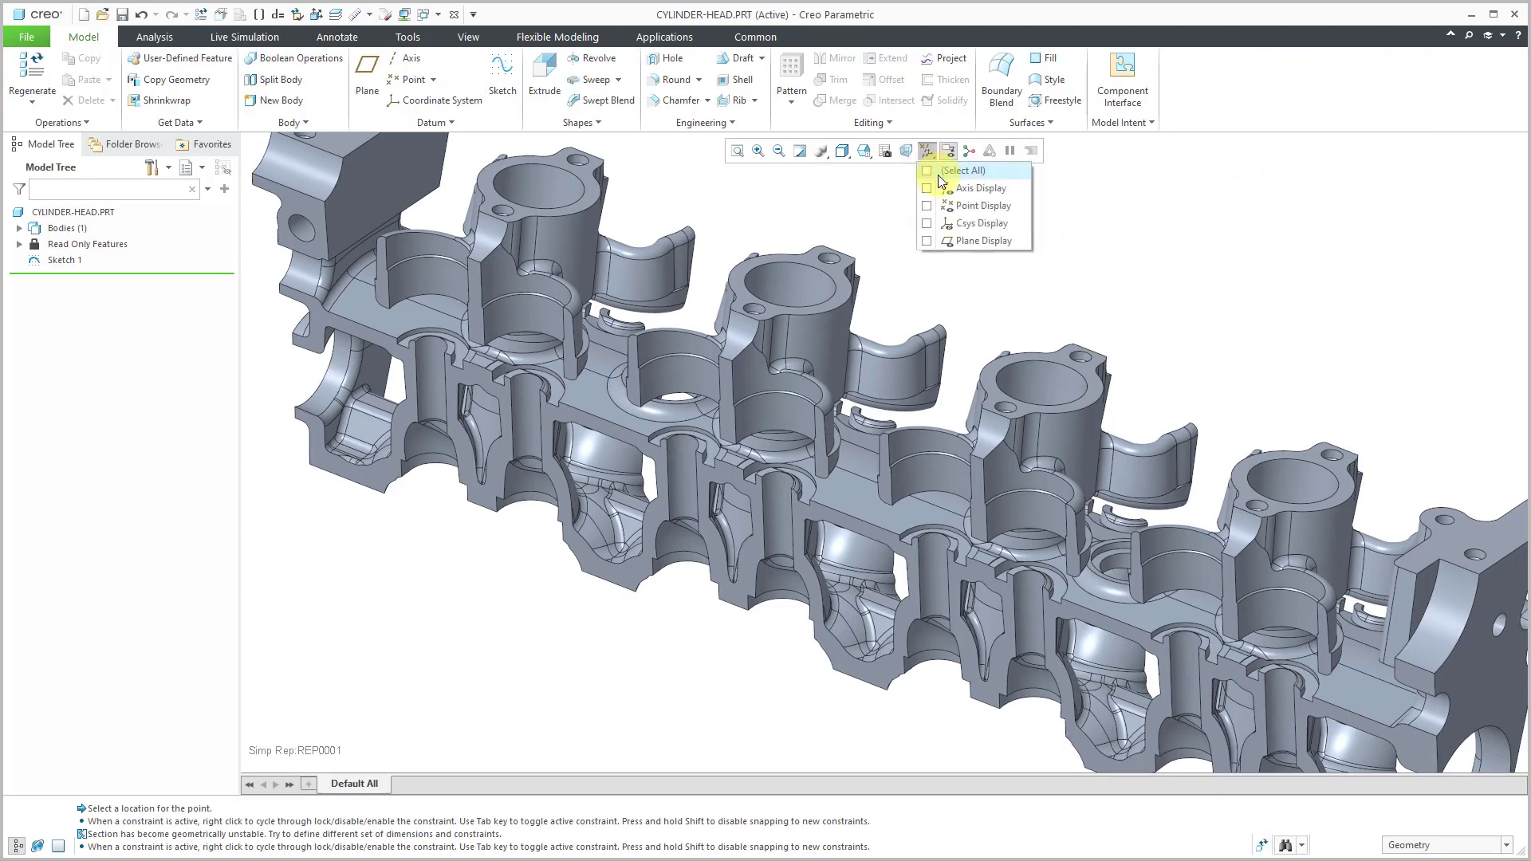
click(968, 207)
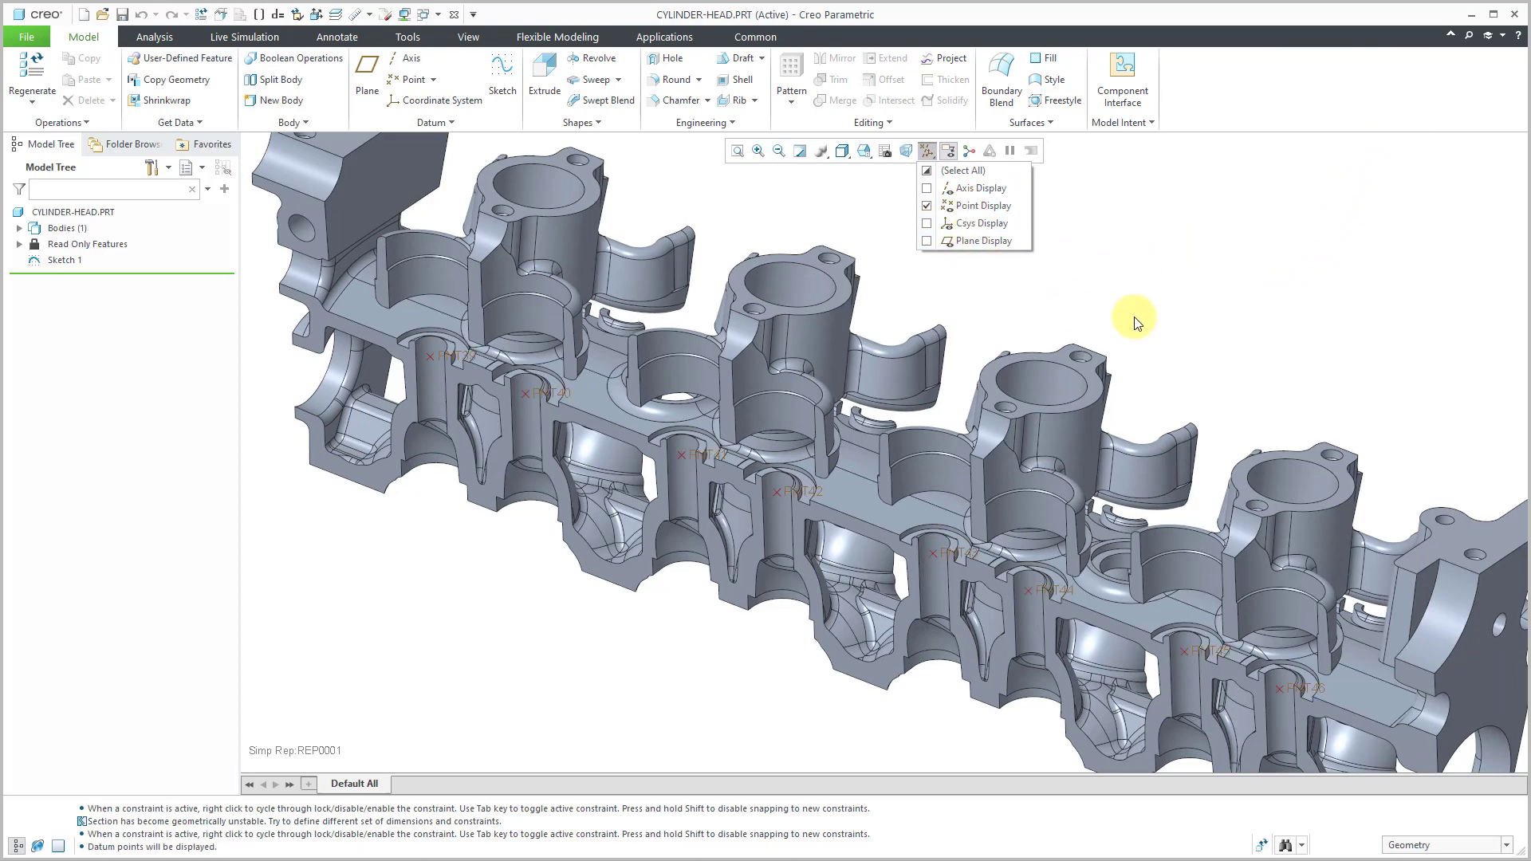
mouse_move(961, 287)
middle_down()
mouse_move(946, 260)
mouse_move(869, 249)
mouse_move(819, 269)
mouse_move(807, 297)
middle_up()
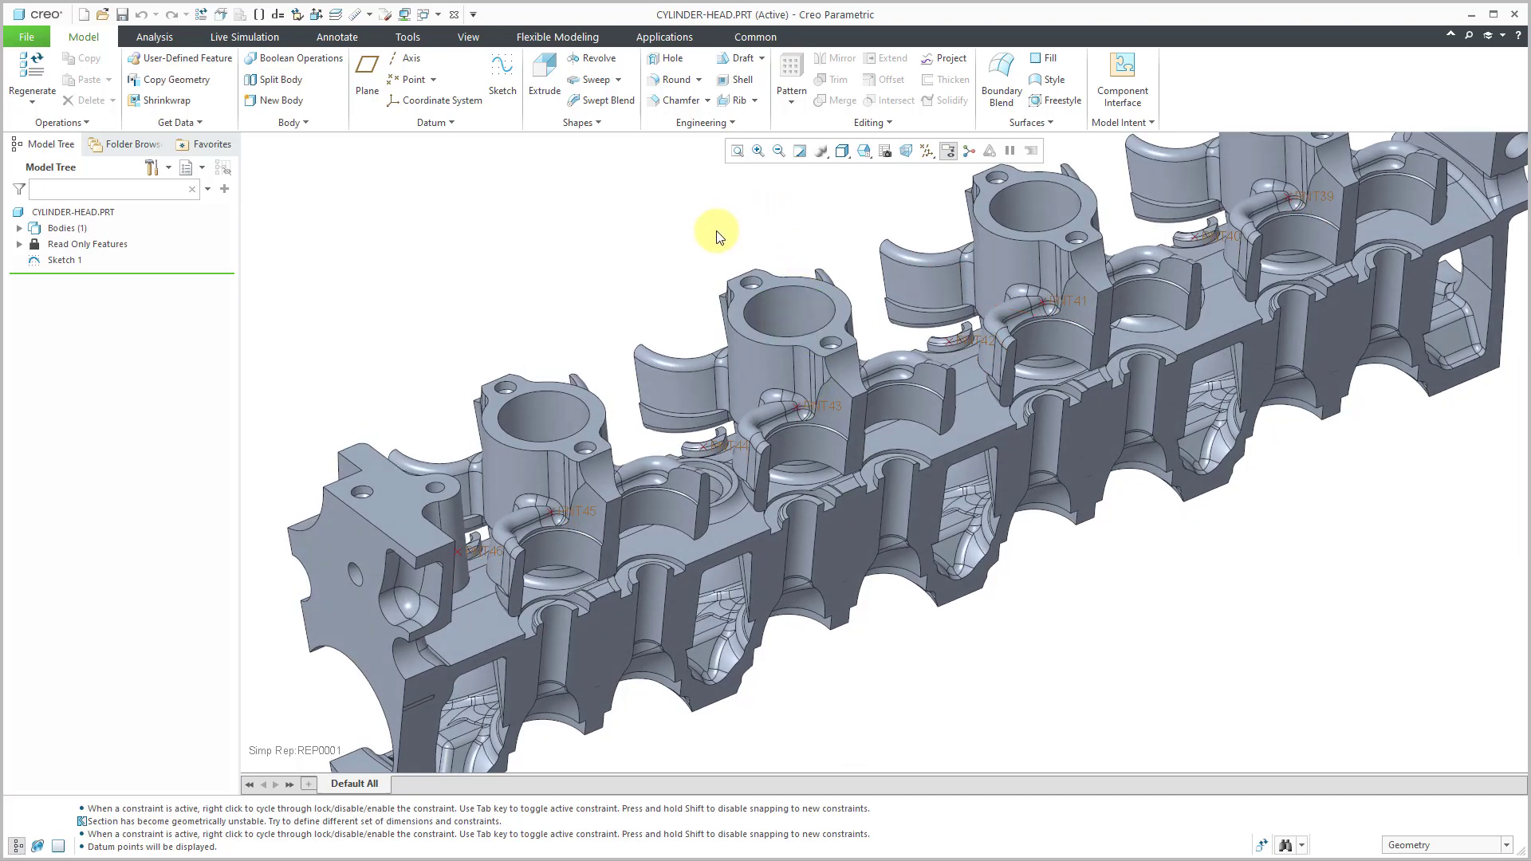
Step: Start Sketch 2 on the cut face Surf:F129 and bring up its sketch references
click(502, 76)
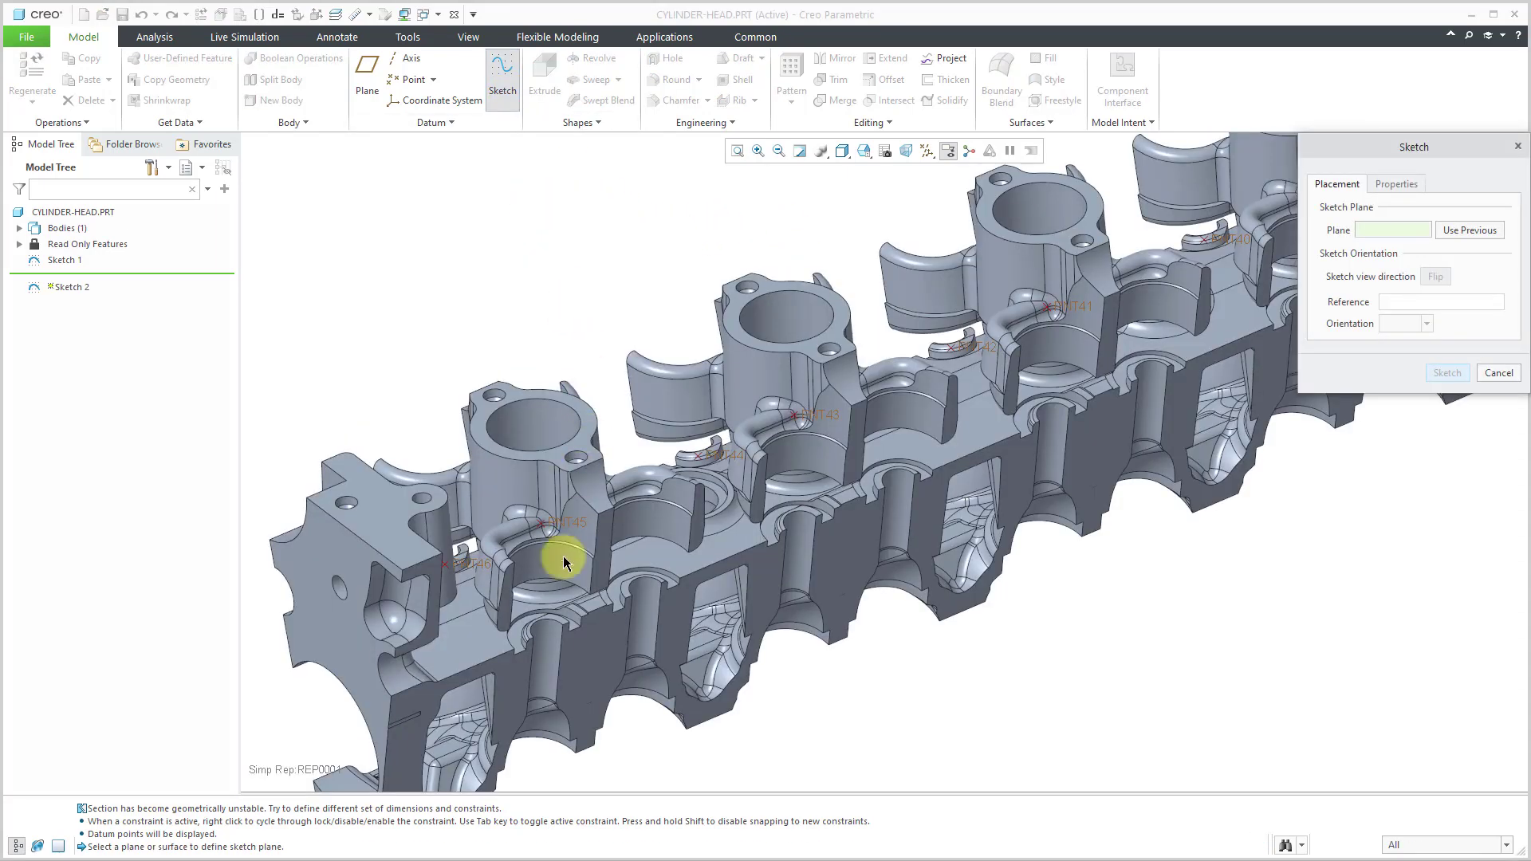
click(512, 646)
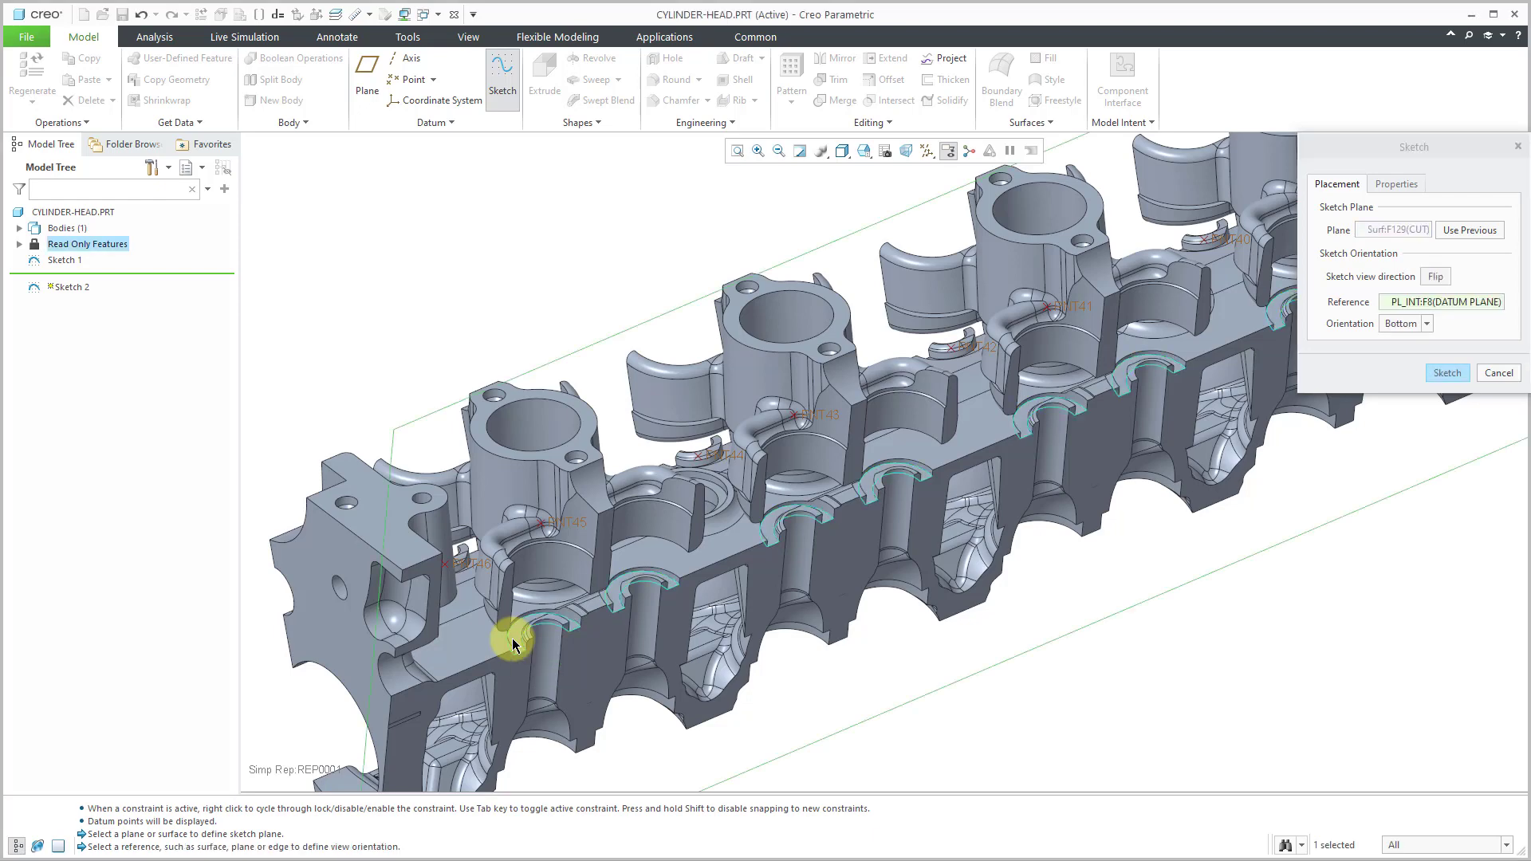
middle_click(813, 675)
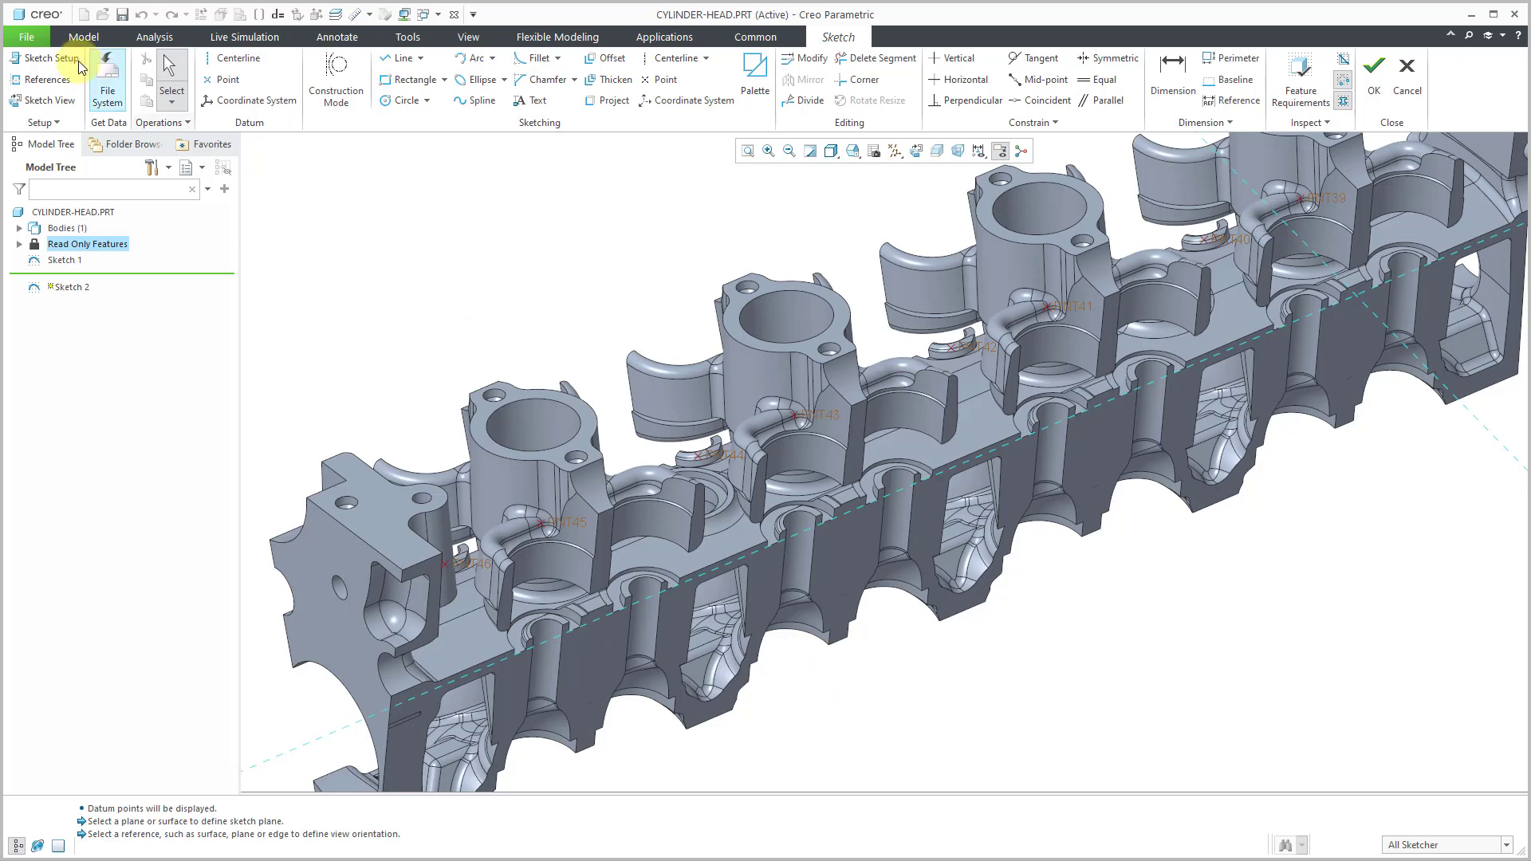
click(47, 79)
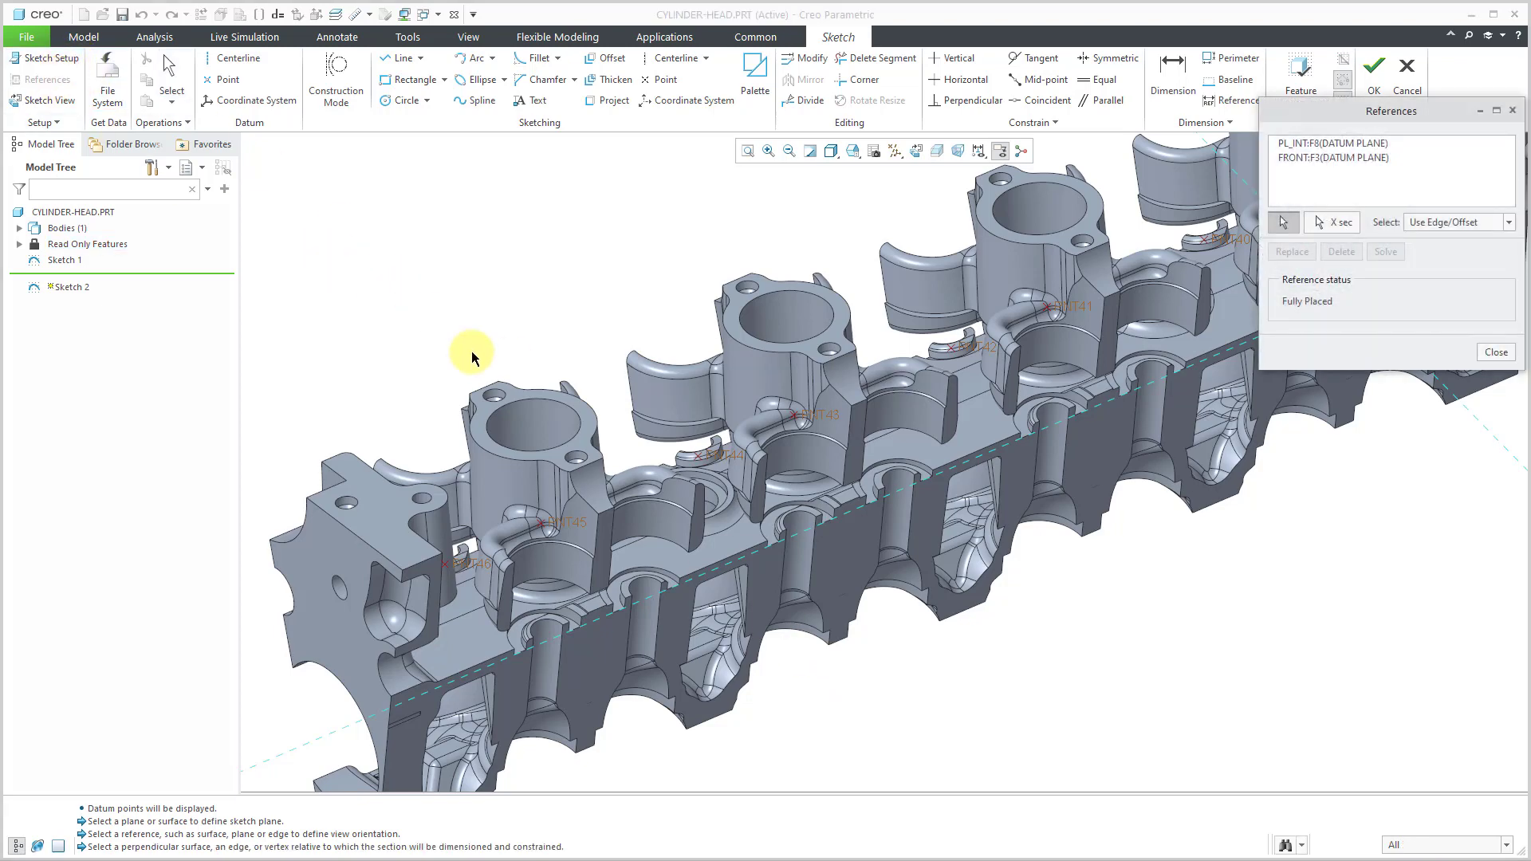
Step: Add seven valve-bore surfaces as Sketch 2 references and delete the PL_INT:F8 plane reference
click(547, 673)
click(636, 634)
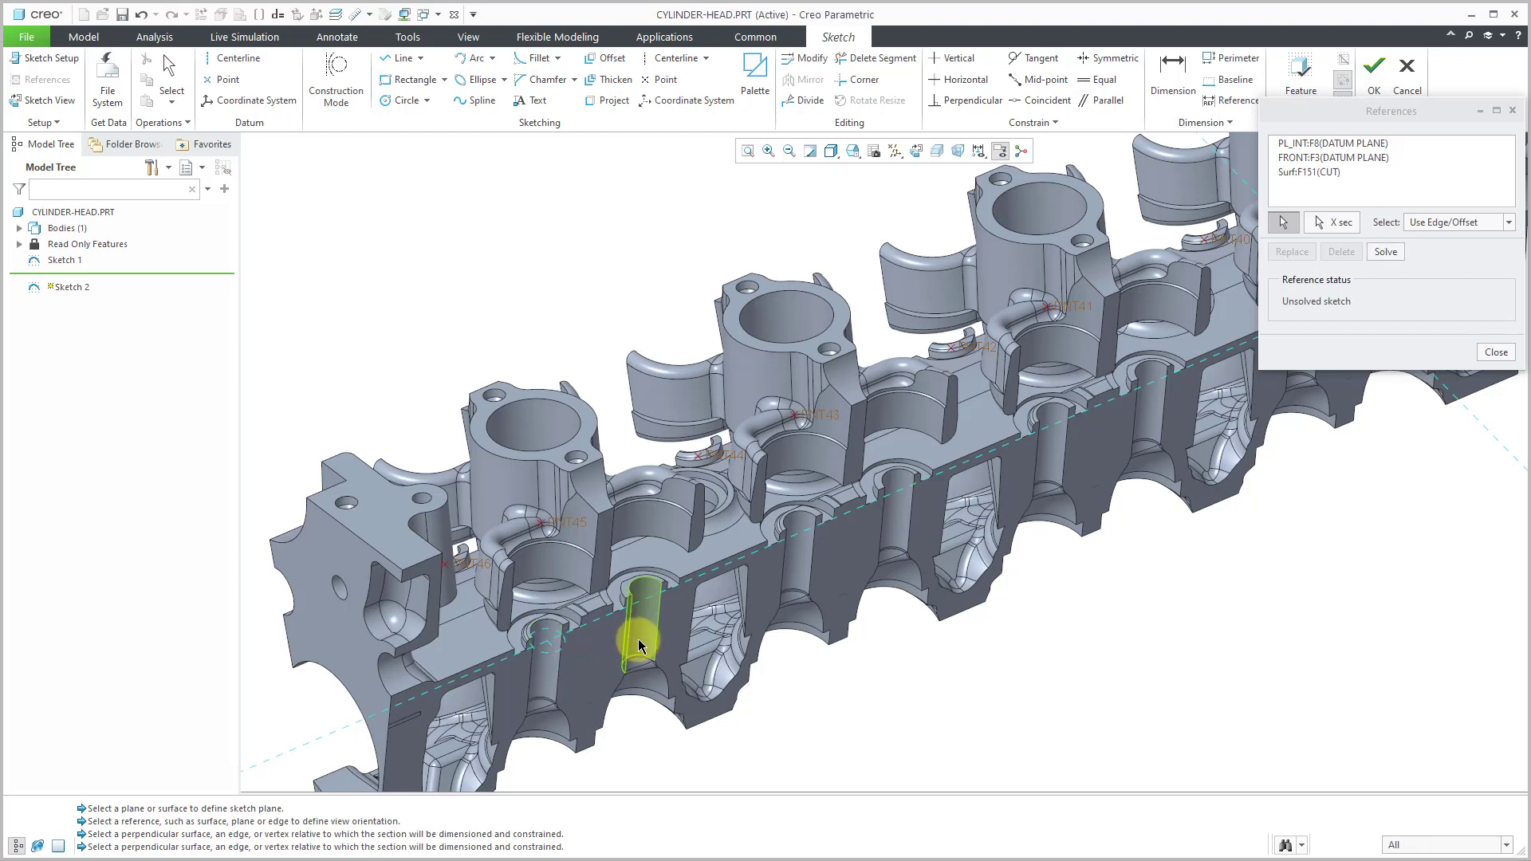
click(806, 570)
click(899, 525)
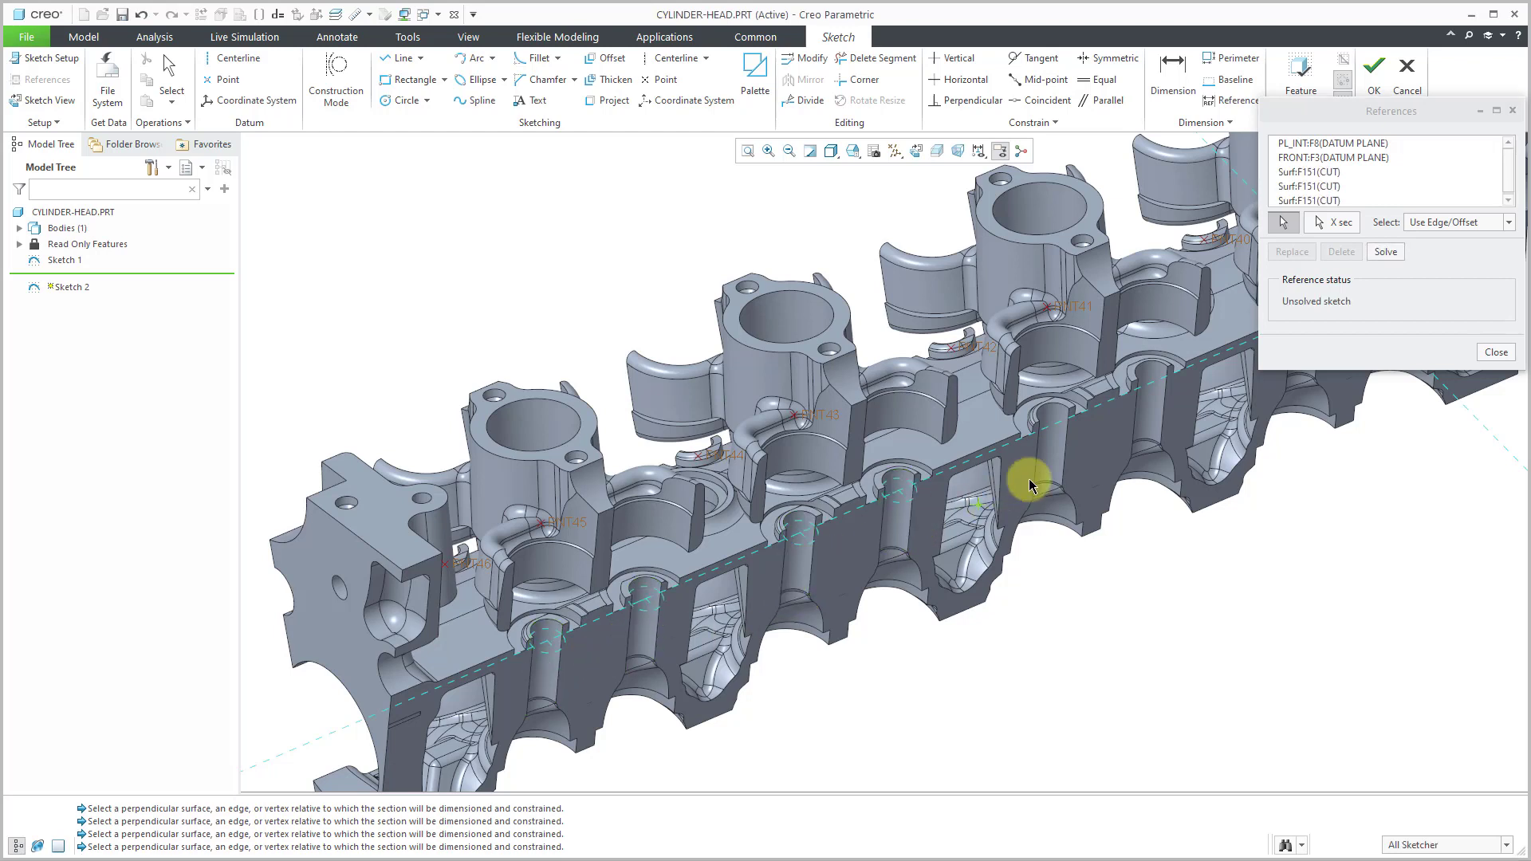
click(1049, 459)
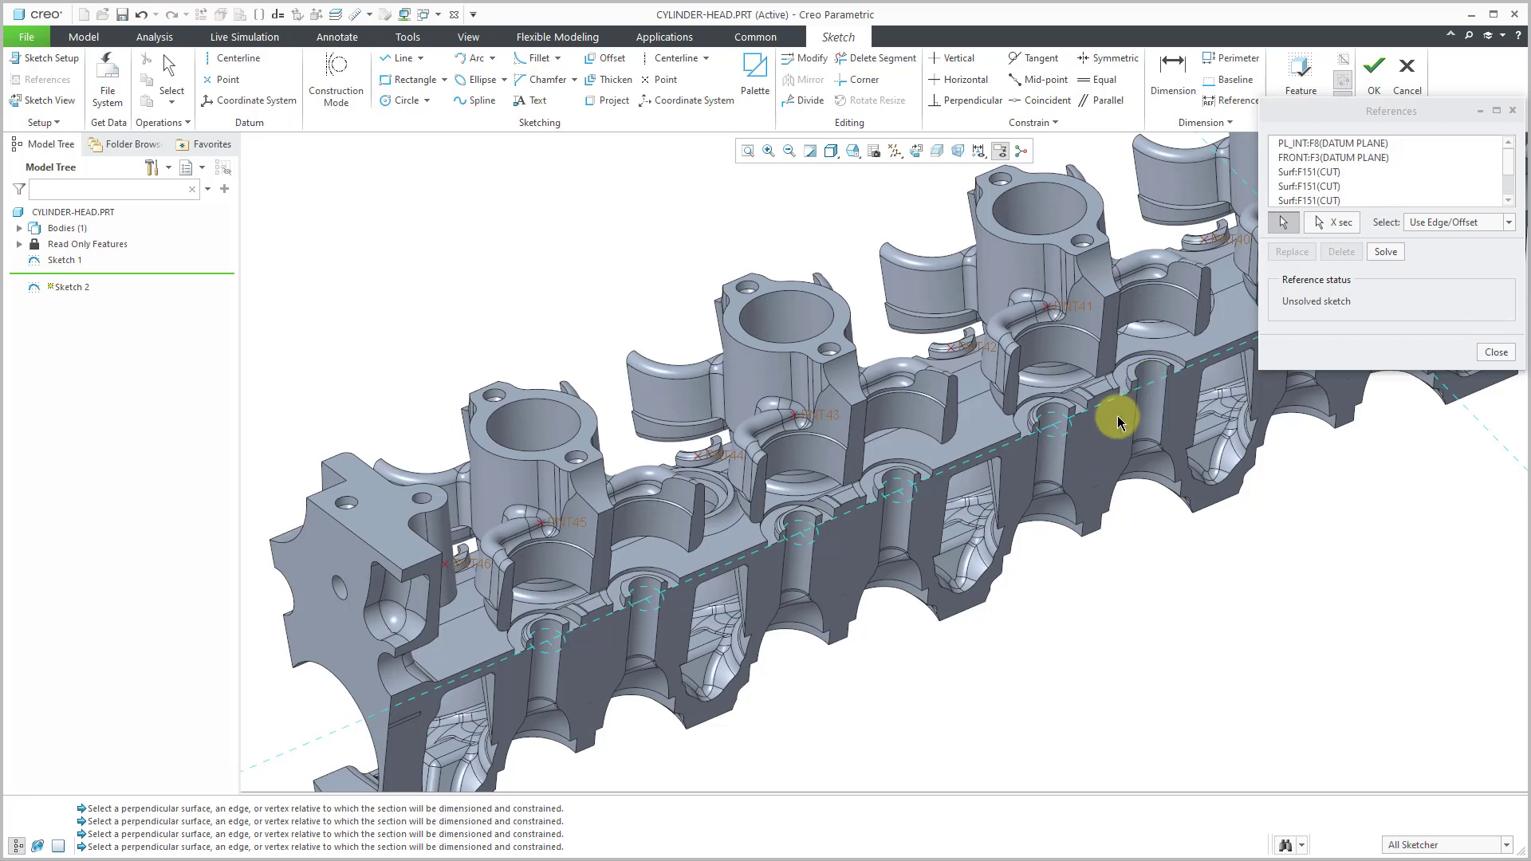
click(1149, 447)
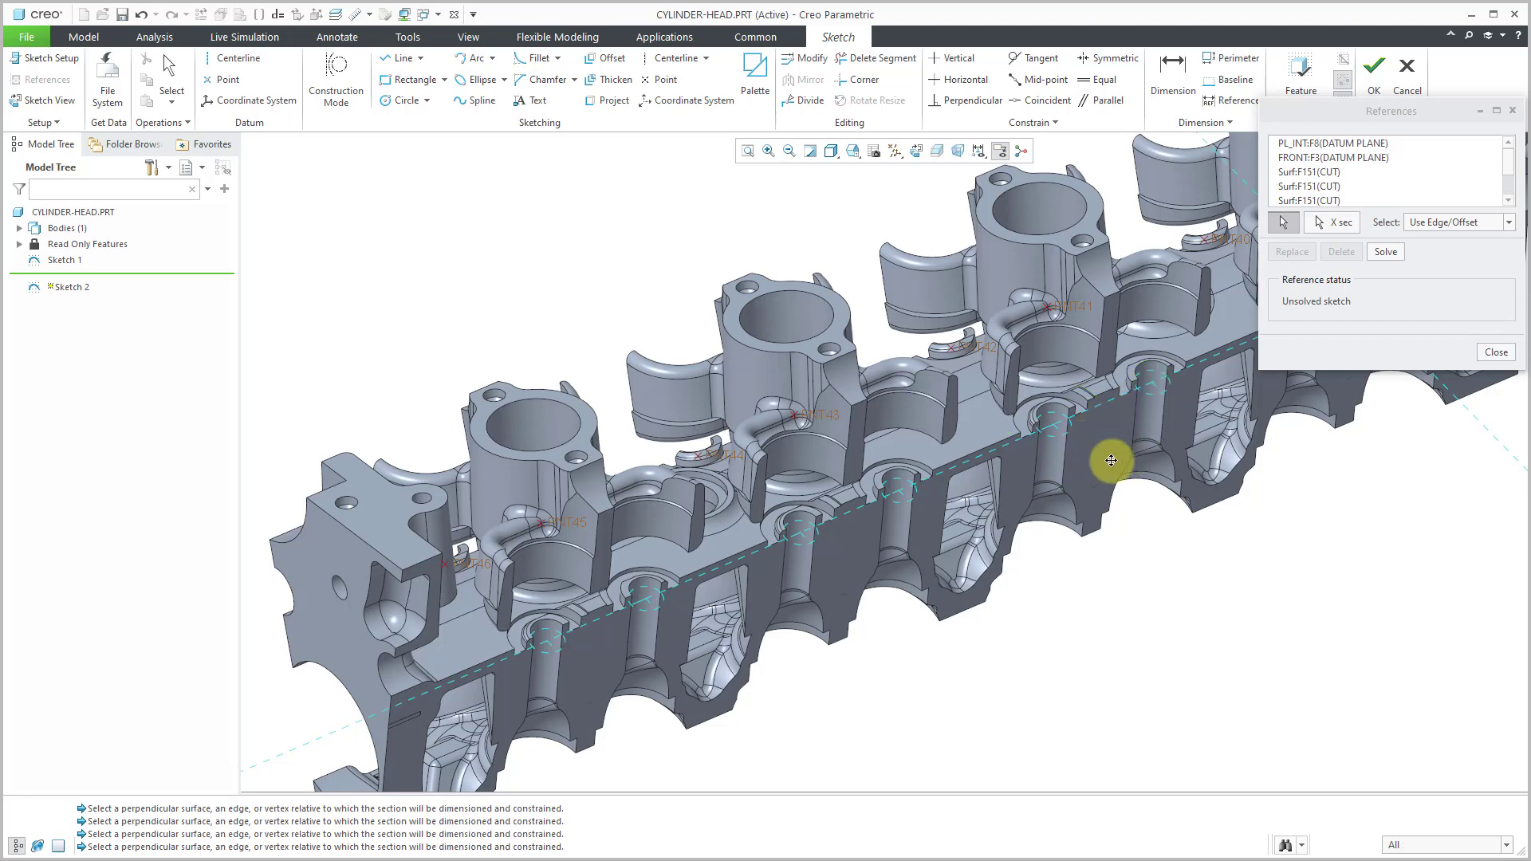
shift+middle_drag(1111, 461, 981, 495)
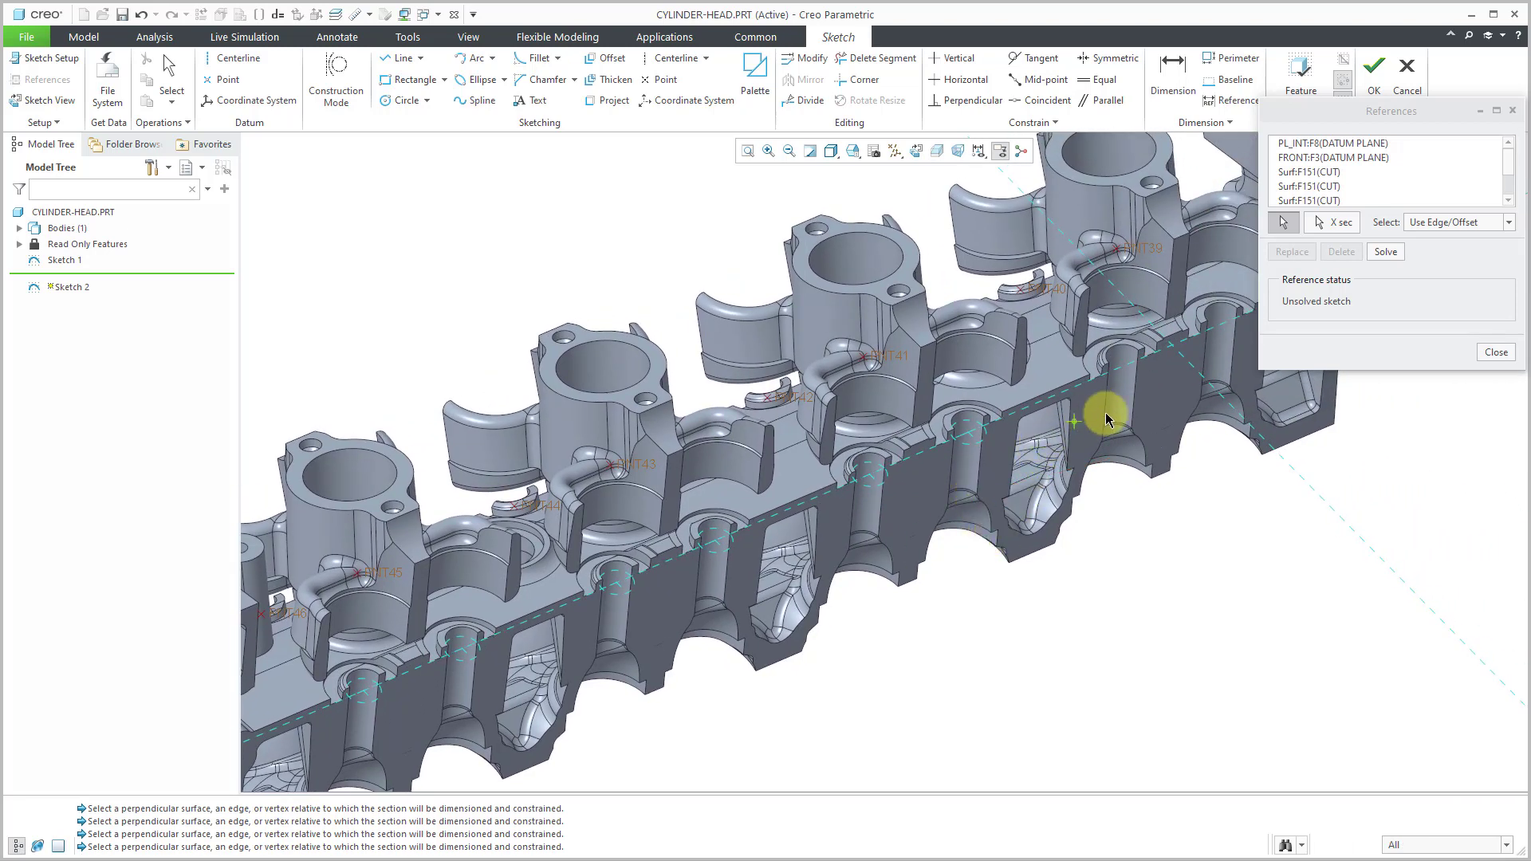
click(1128, 401)
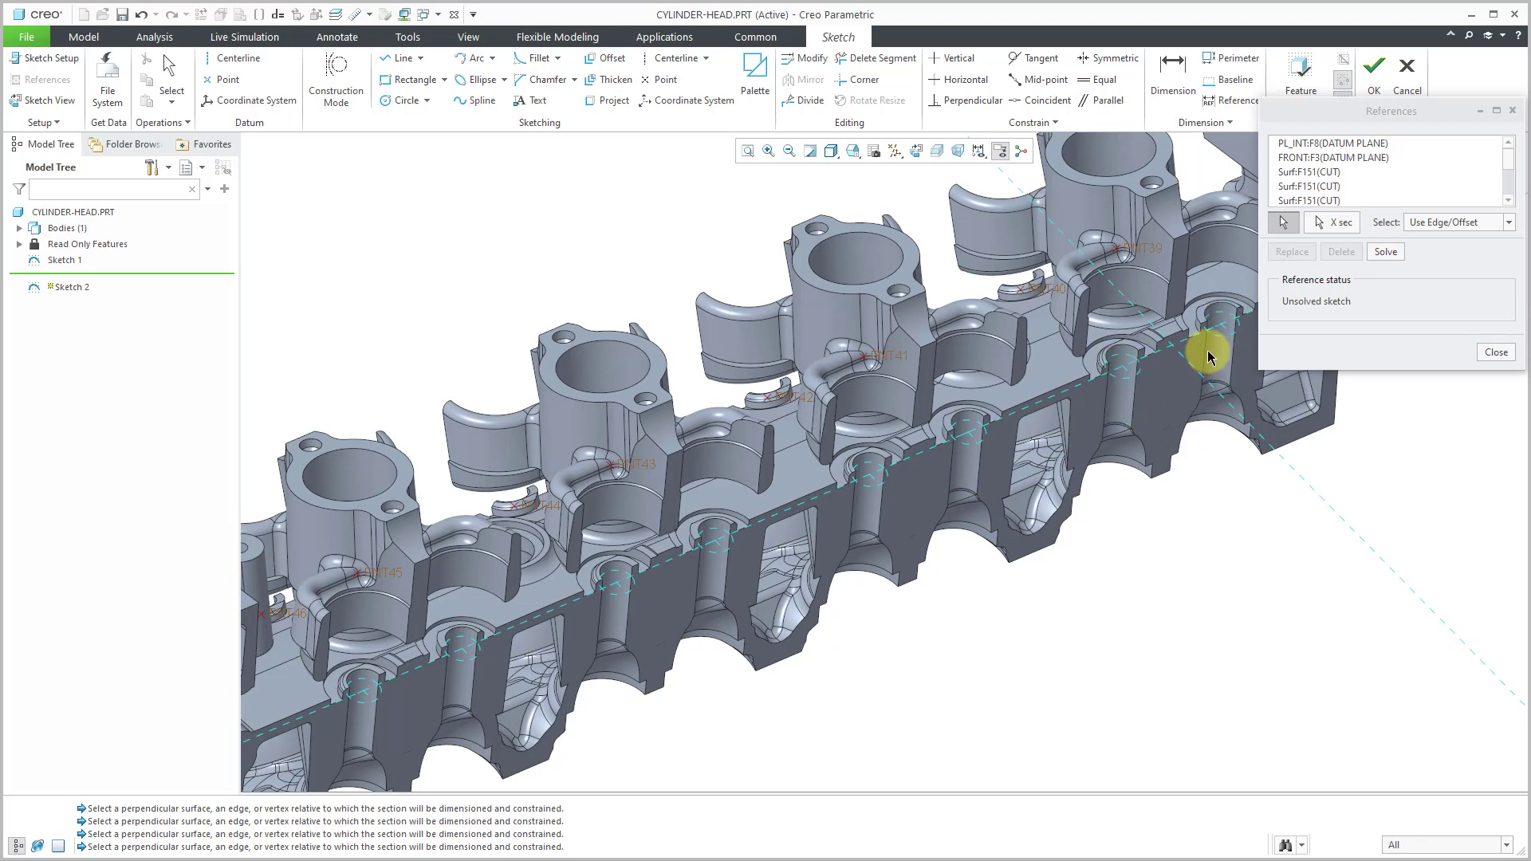
click(1333, 144)
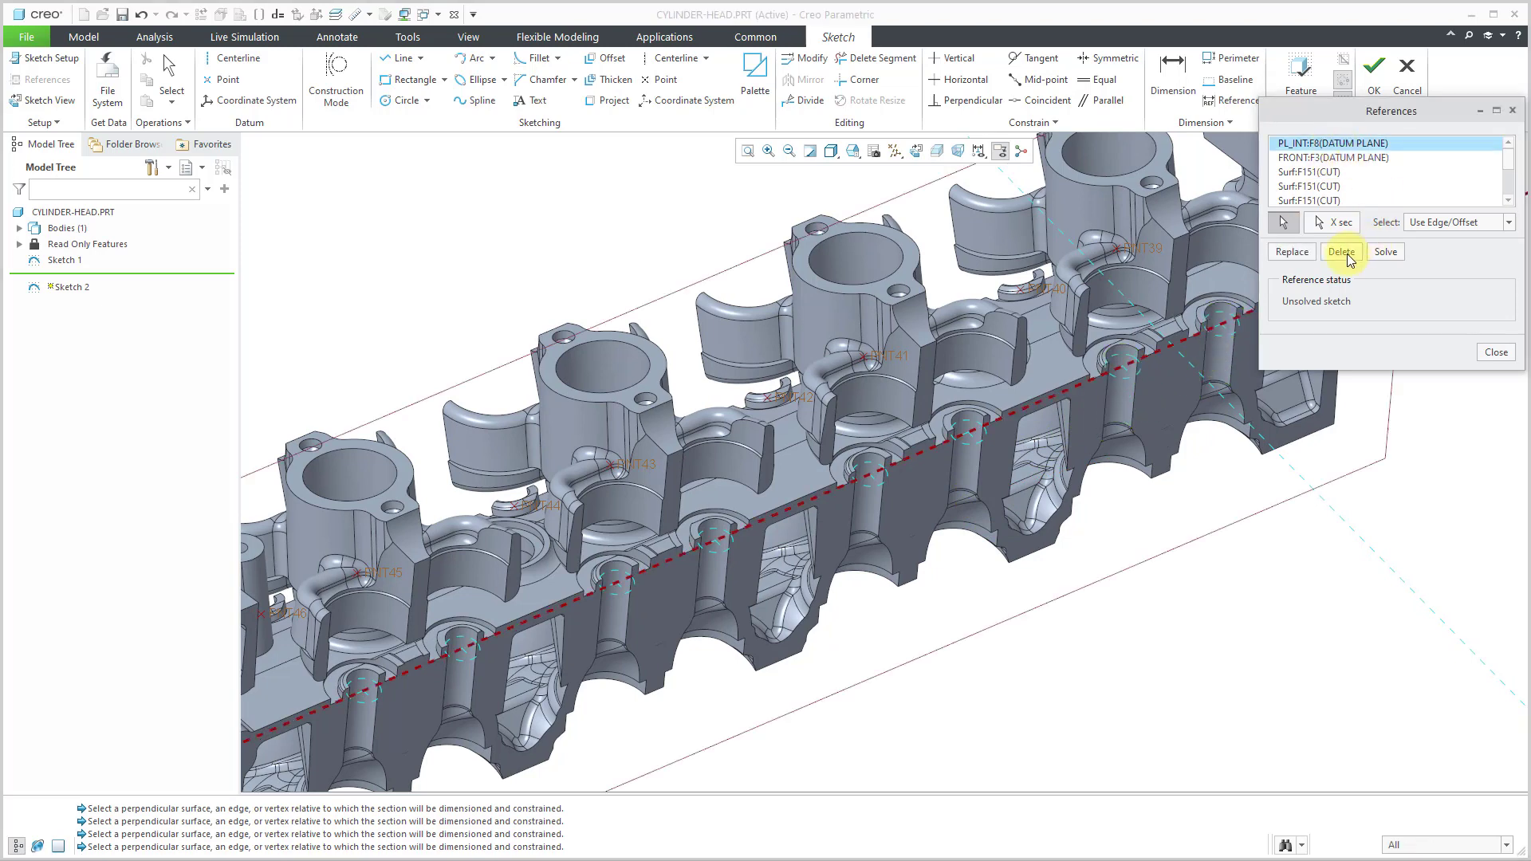
click(1342, 252)
Step: Remove the FRONT:F3 reference, then place sketch points at the remaining valve-hole centres
click(1342, 252)
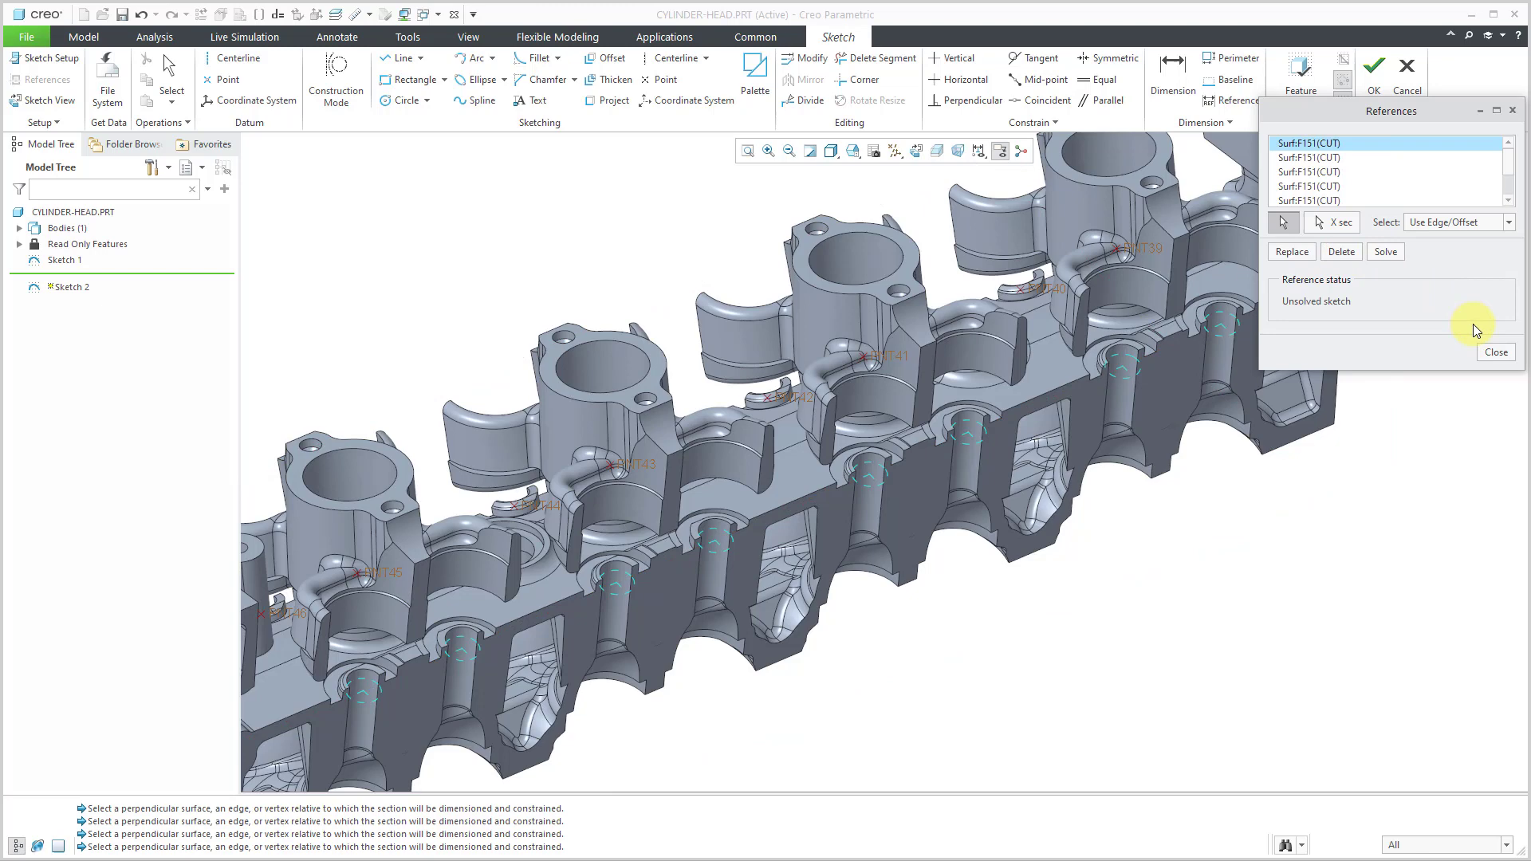
click(1494, 353)
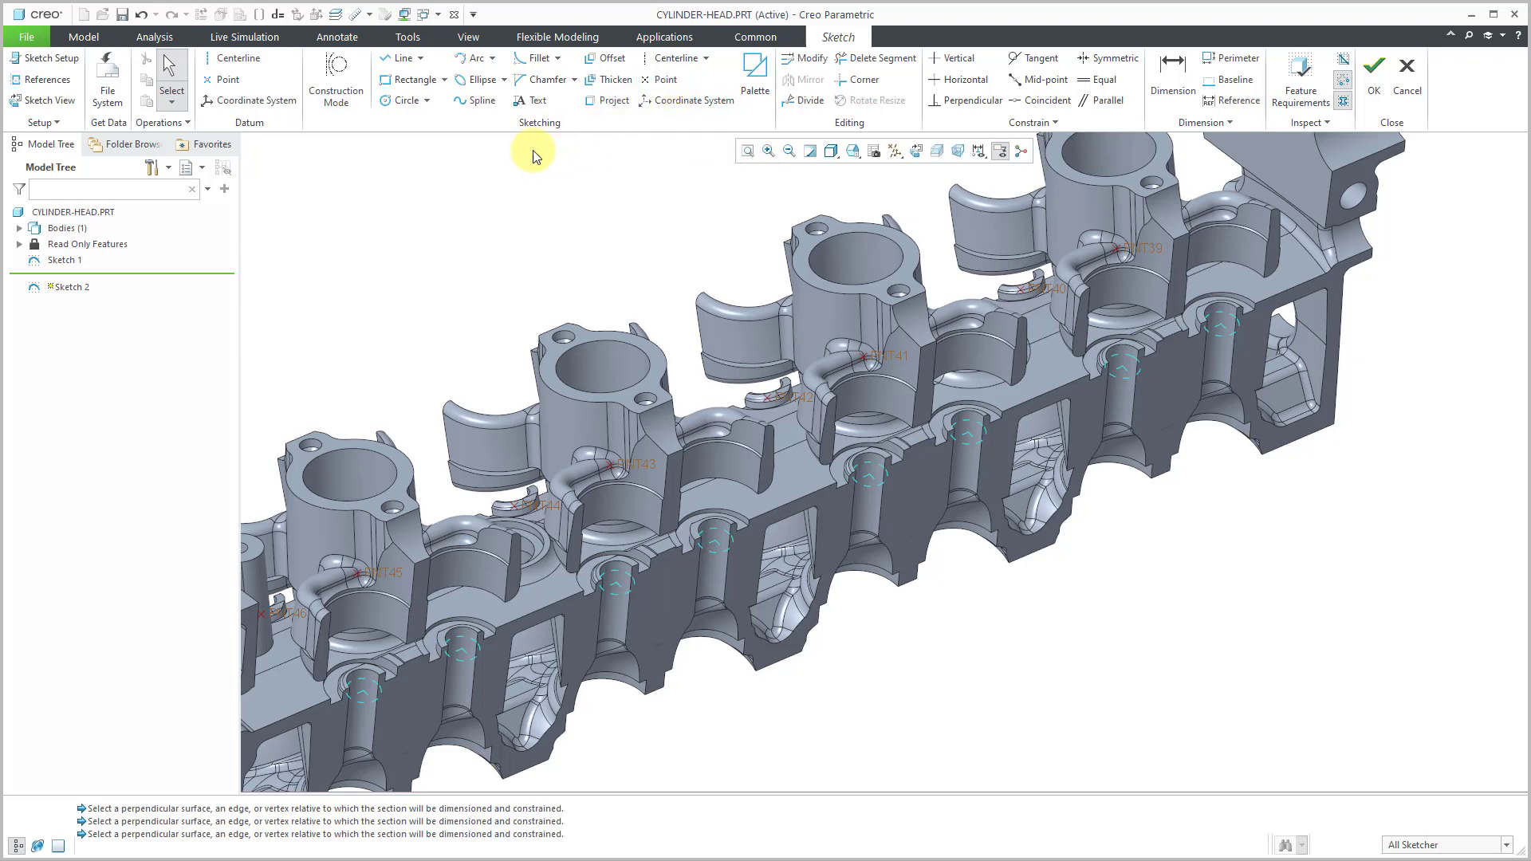
click(224, 80)
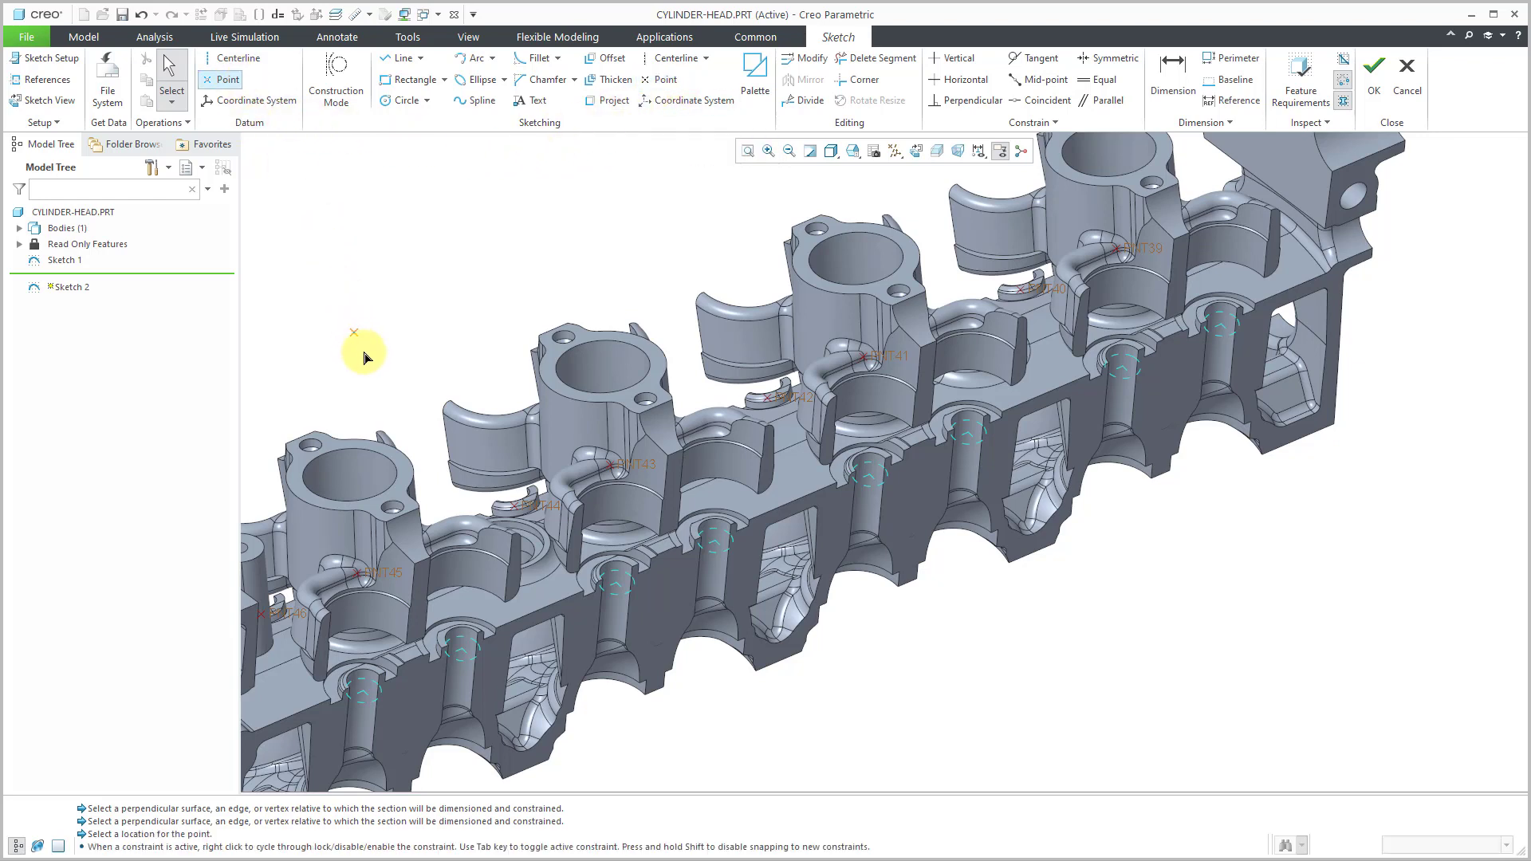
click(365, 690)
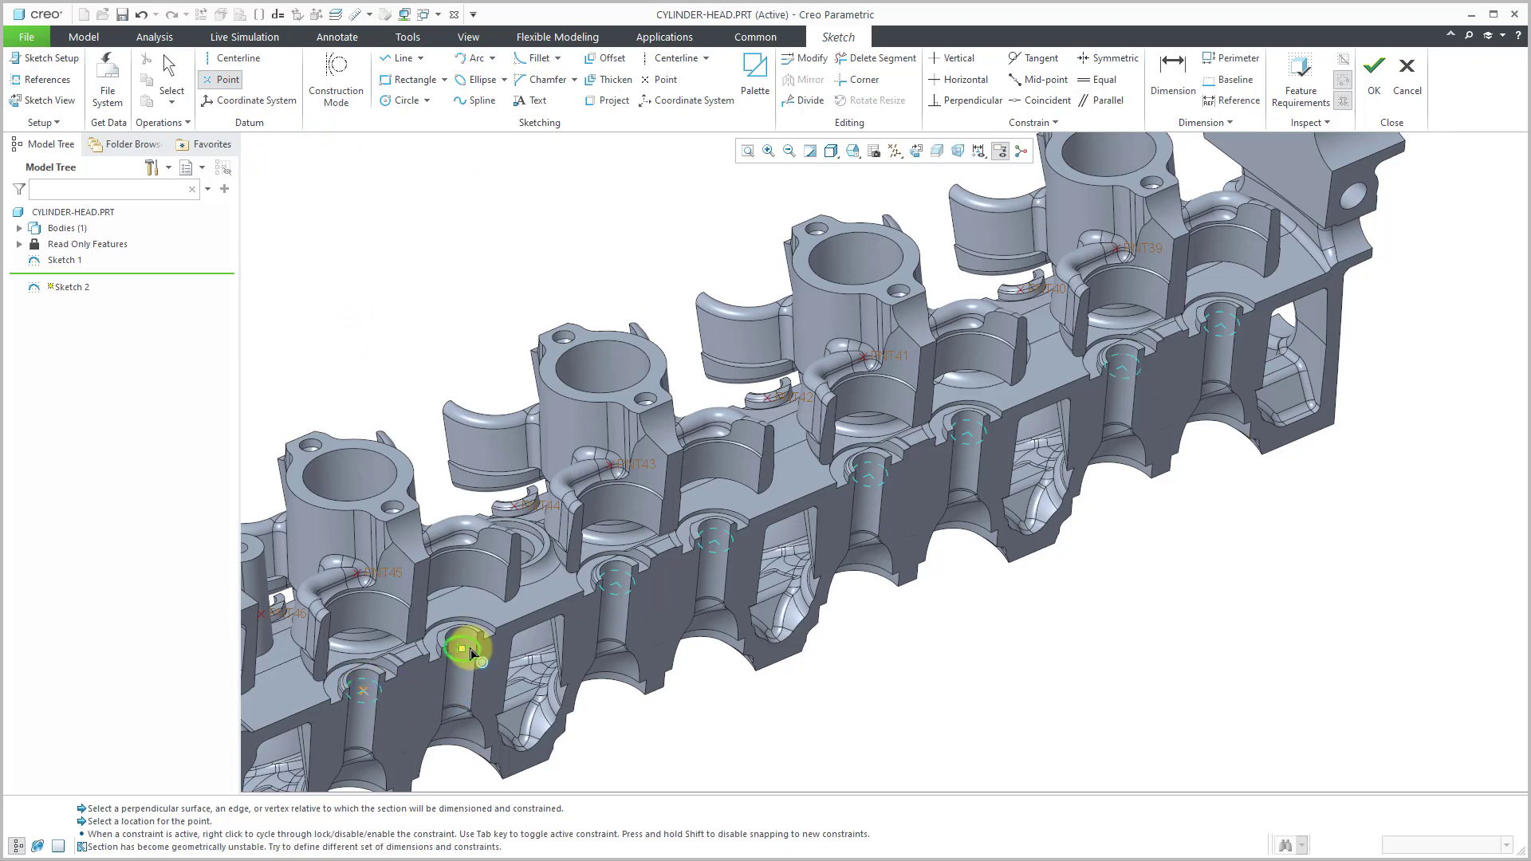
click(470, 650)
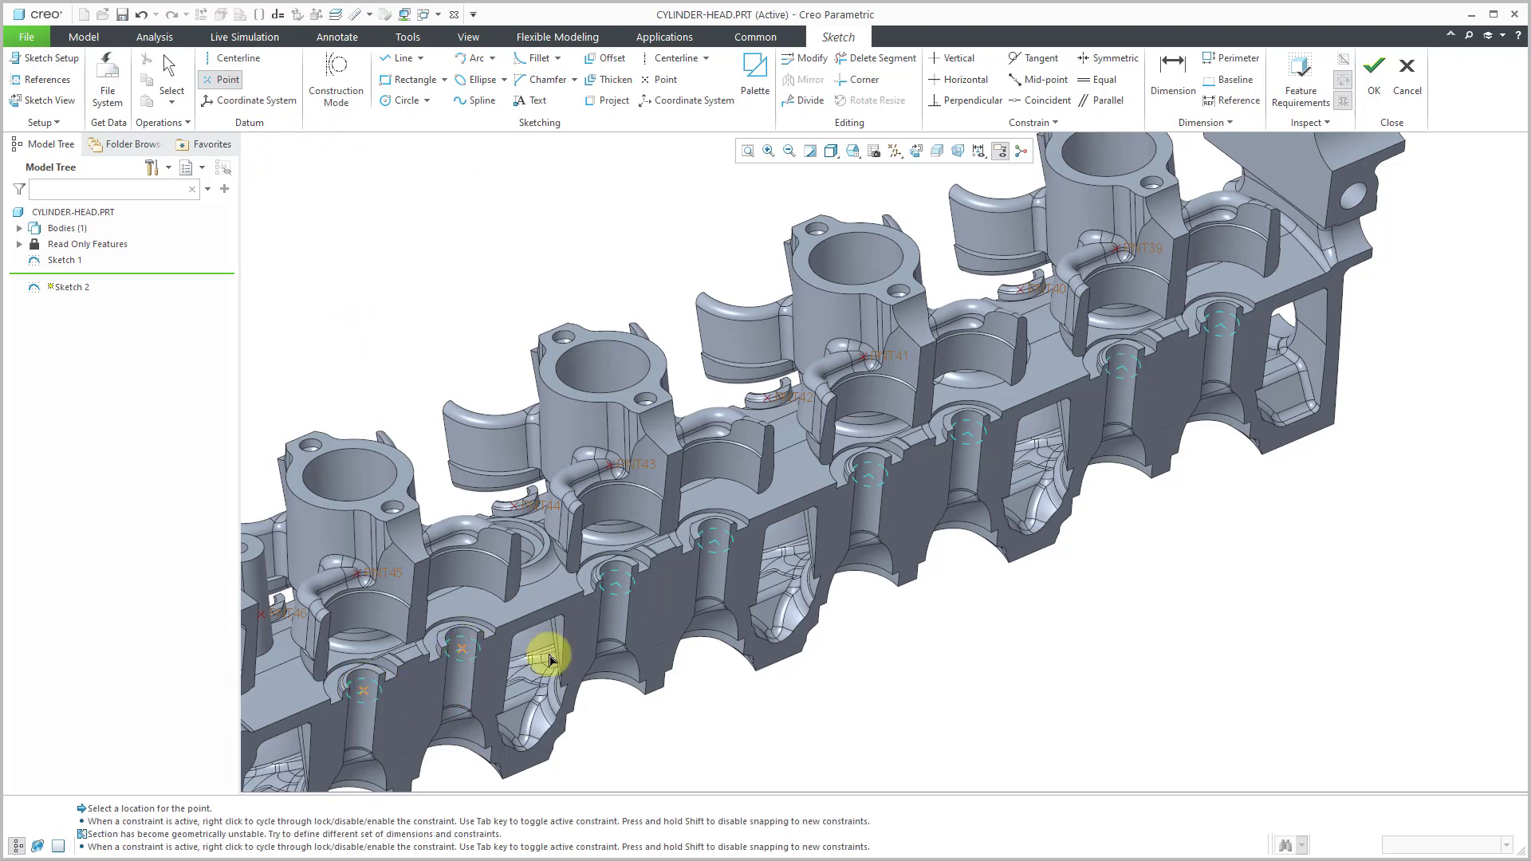
click(625, 587)
click(720, 542)
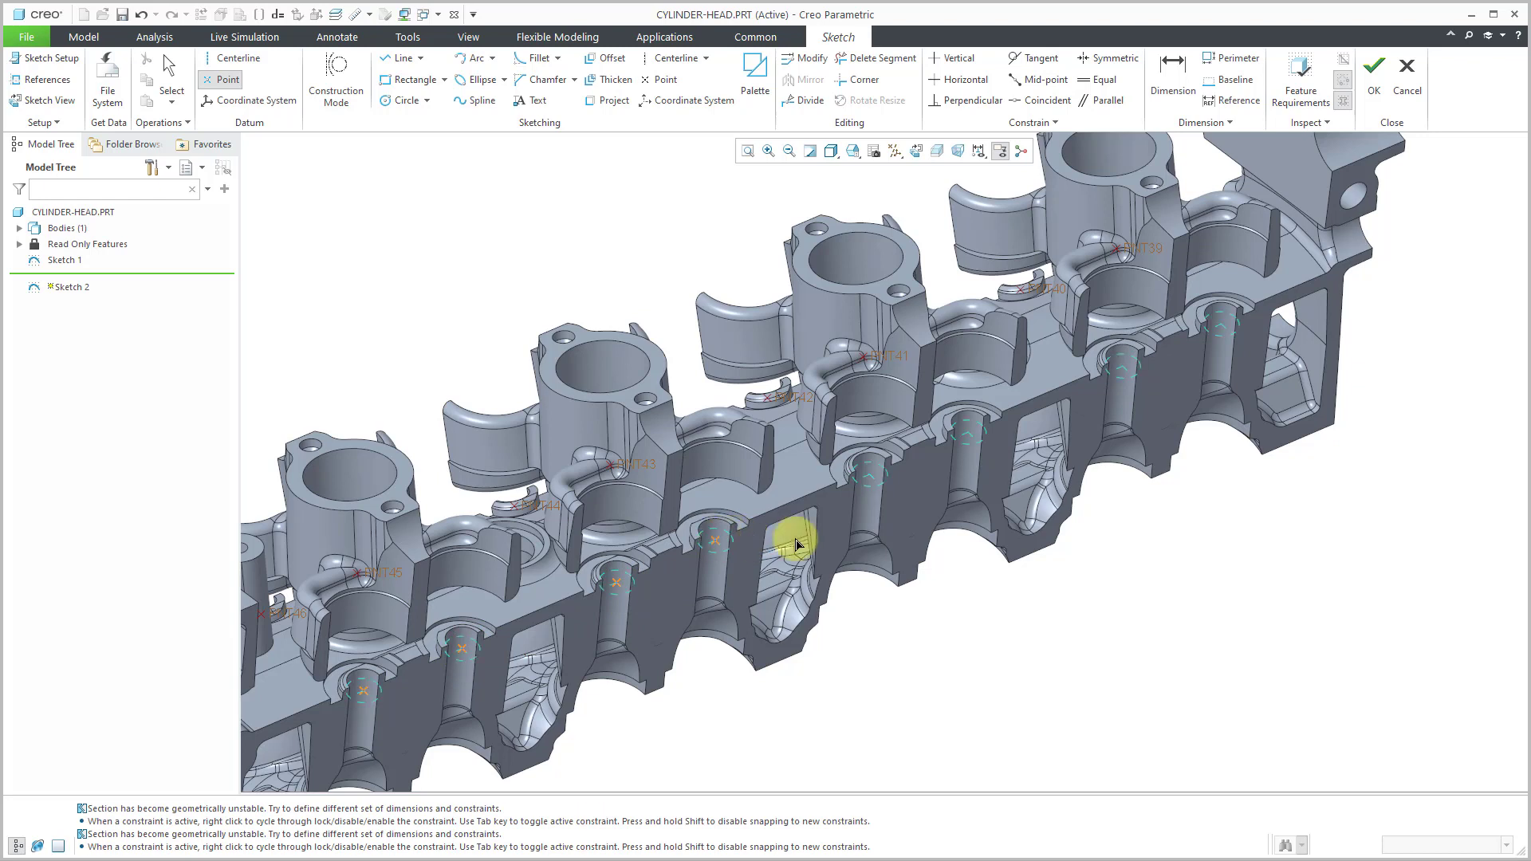
click(871, 479)
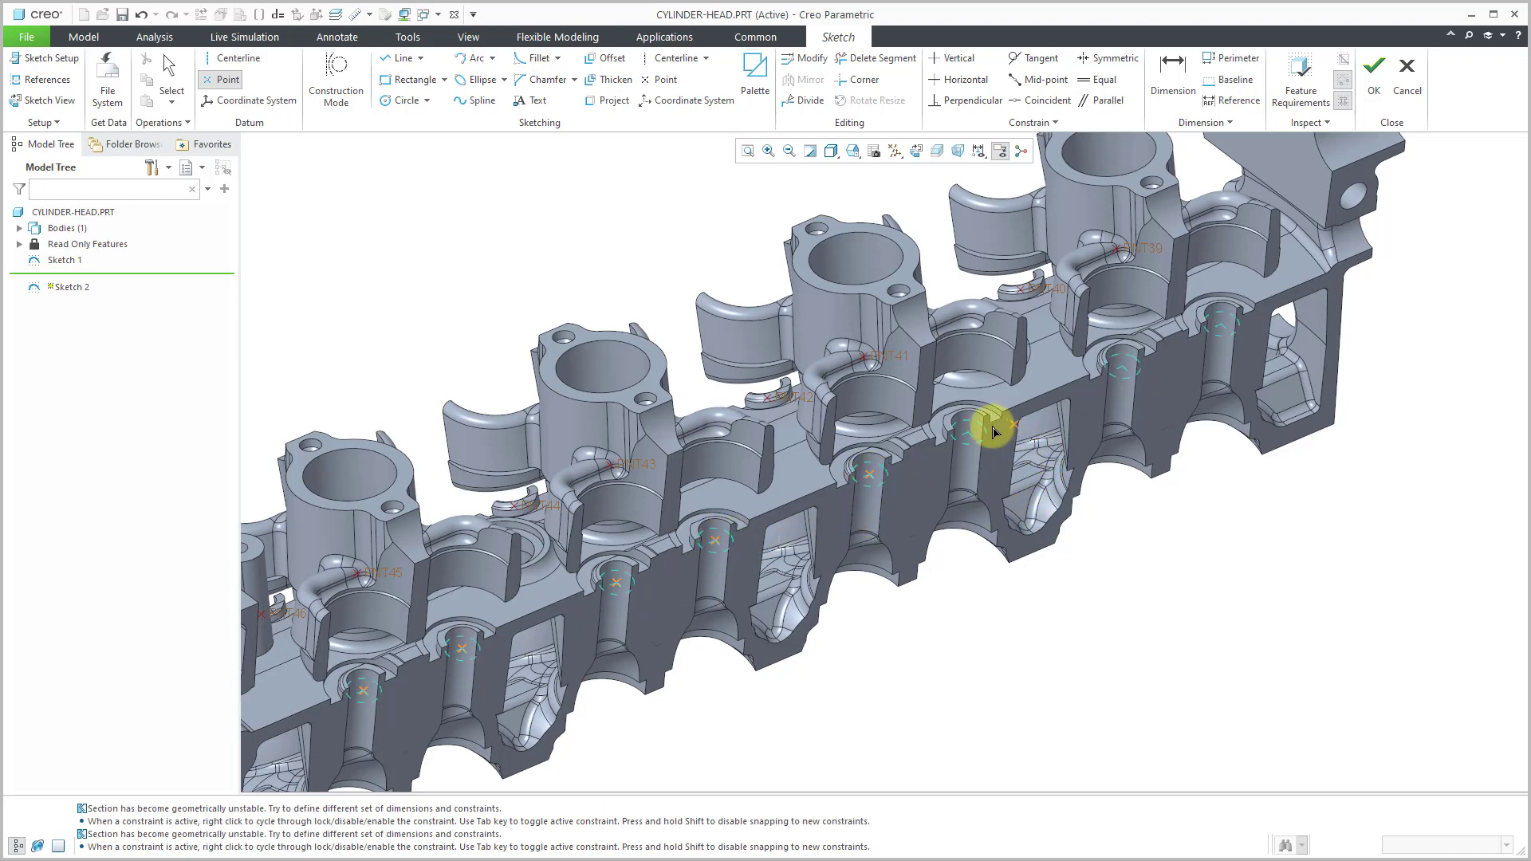
click(1119, 370)
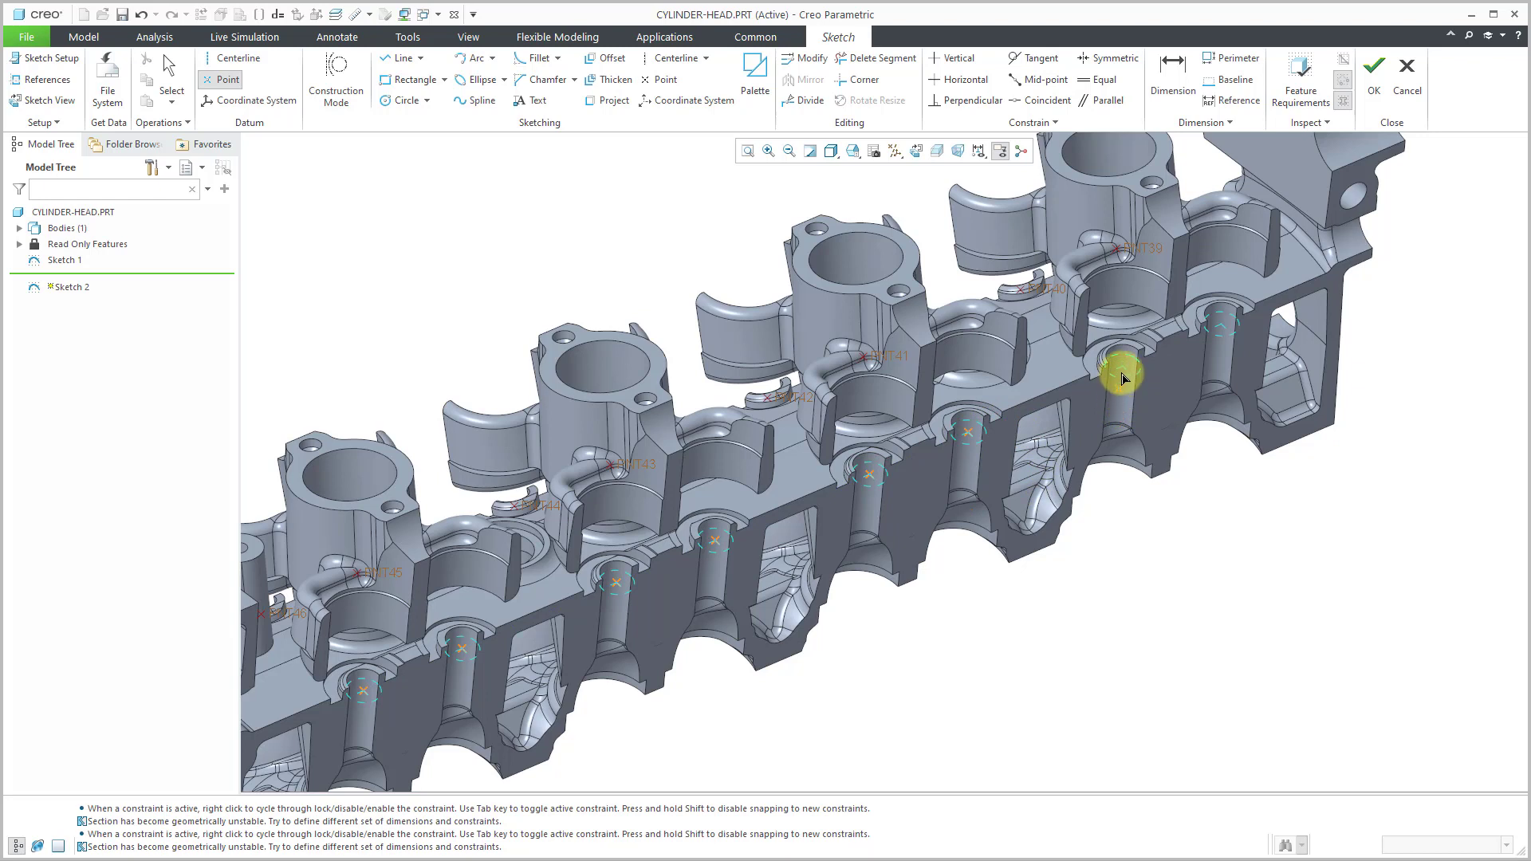
click(1226, 329)
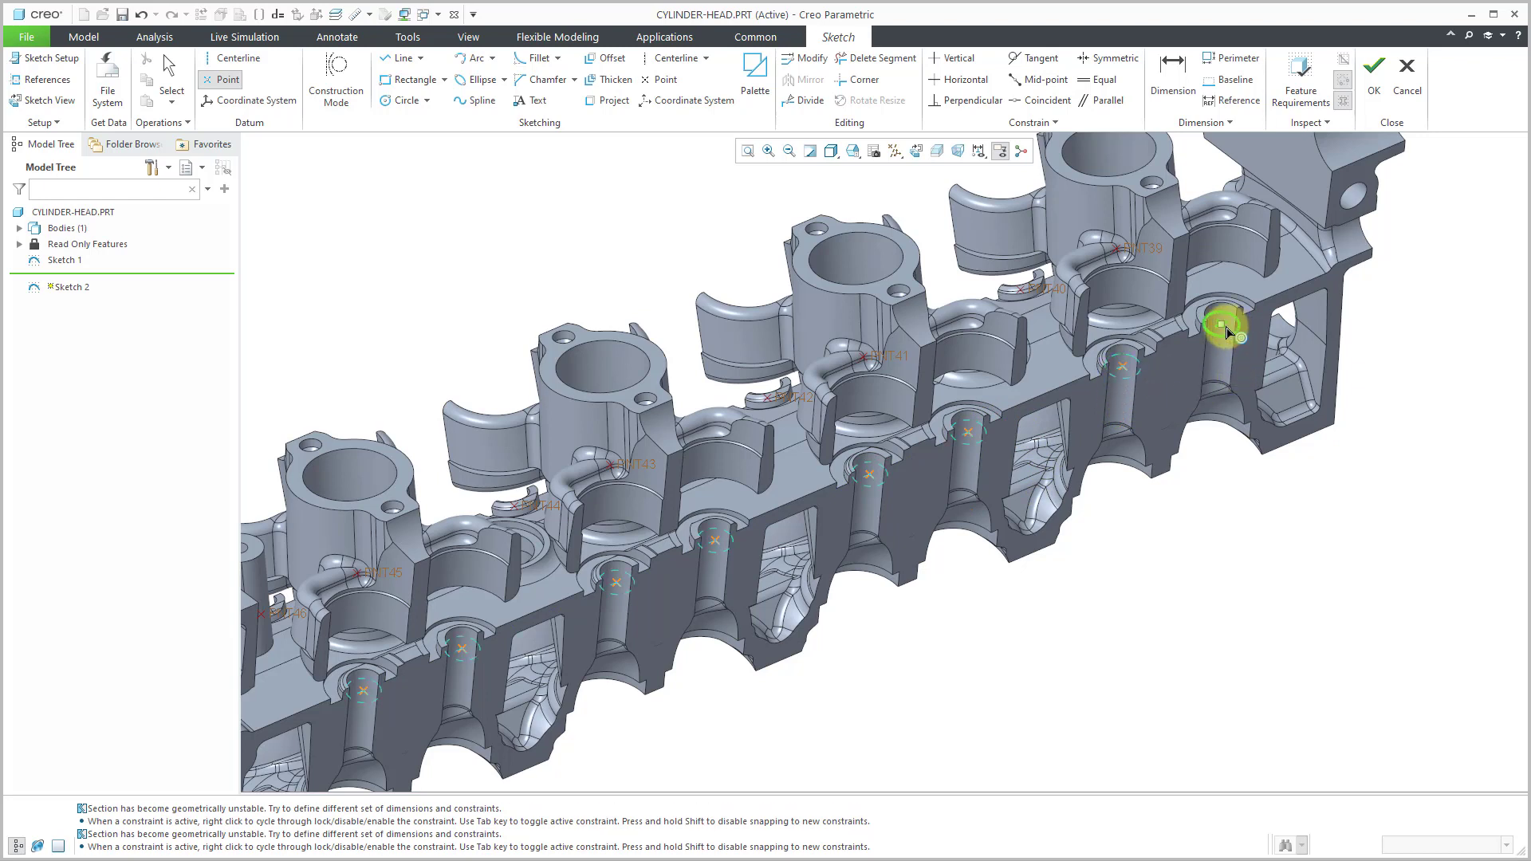
middle_click(1249, 513)
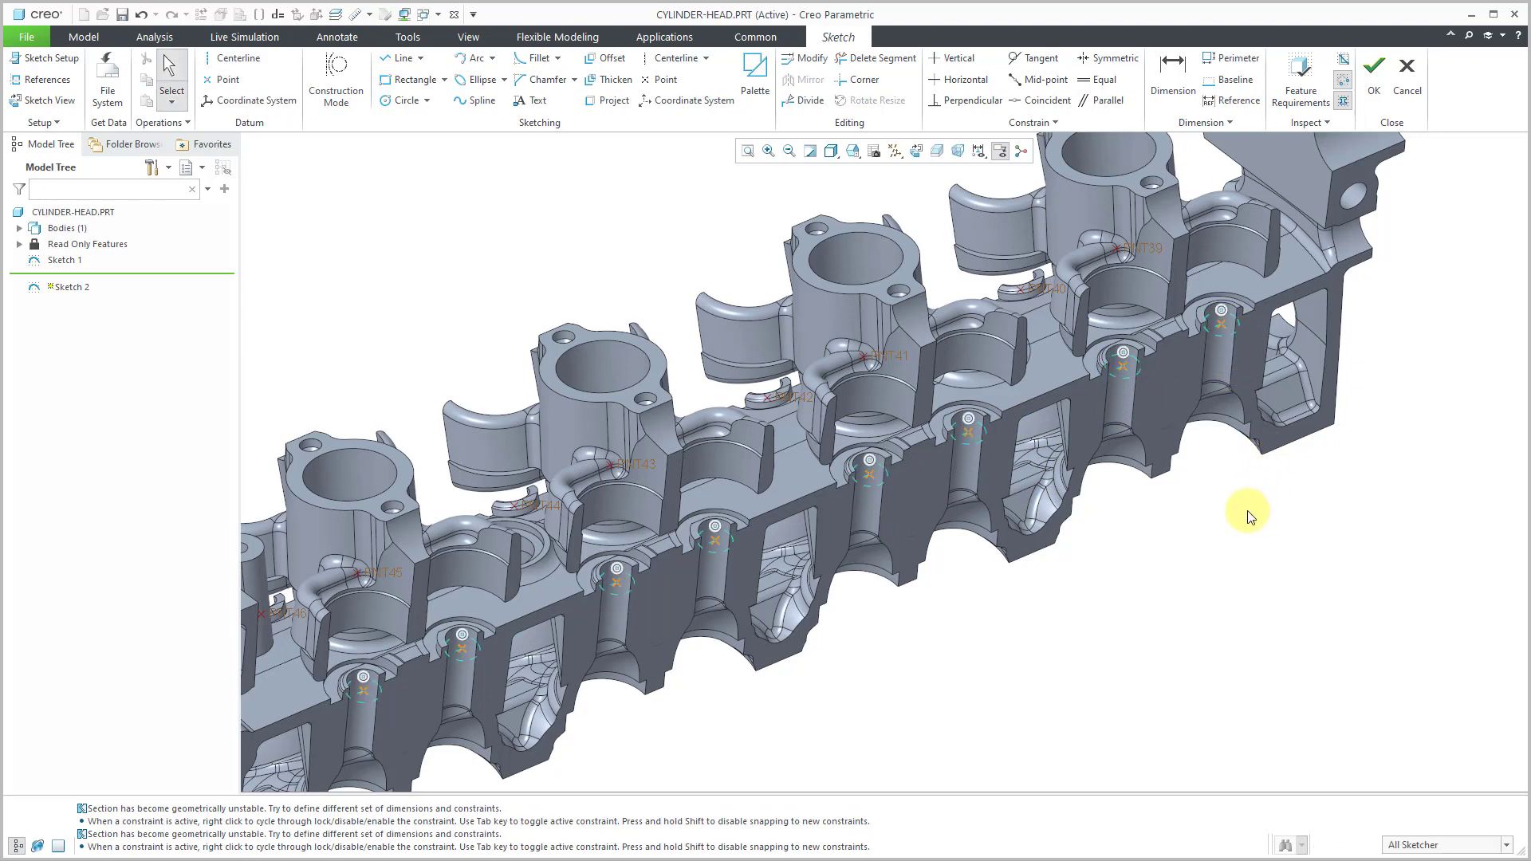
shift+middle_drag(1187, 566, 1271, 475)
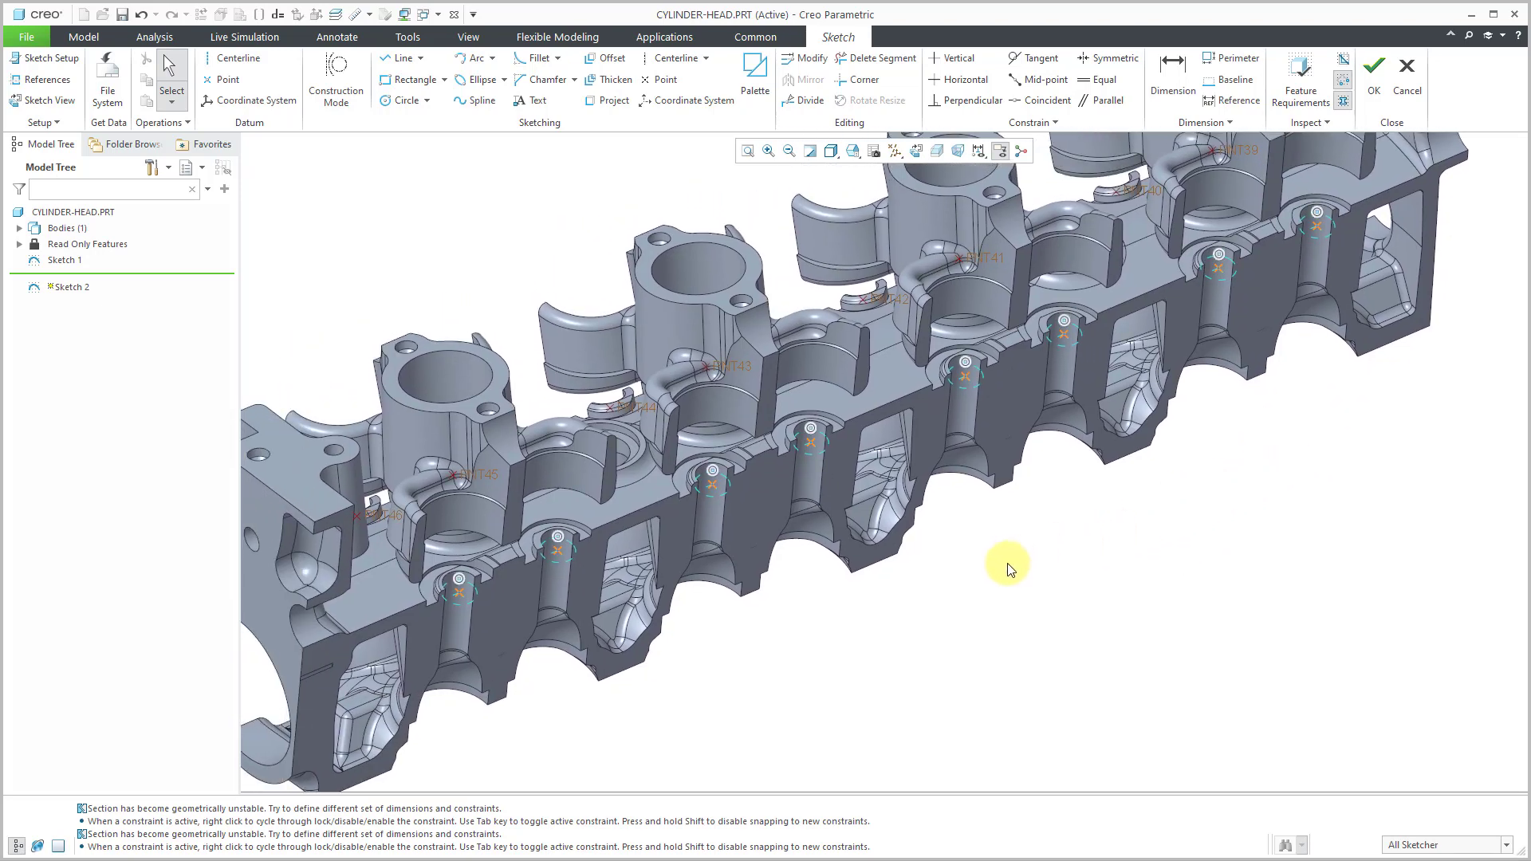
Step: Finish Sketch 2 and rename Sketch 1 to POINTS1 in the Model Tree
click(1374, 80)
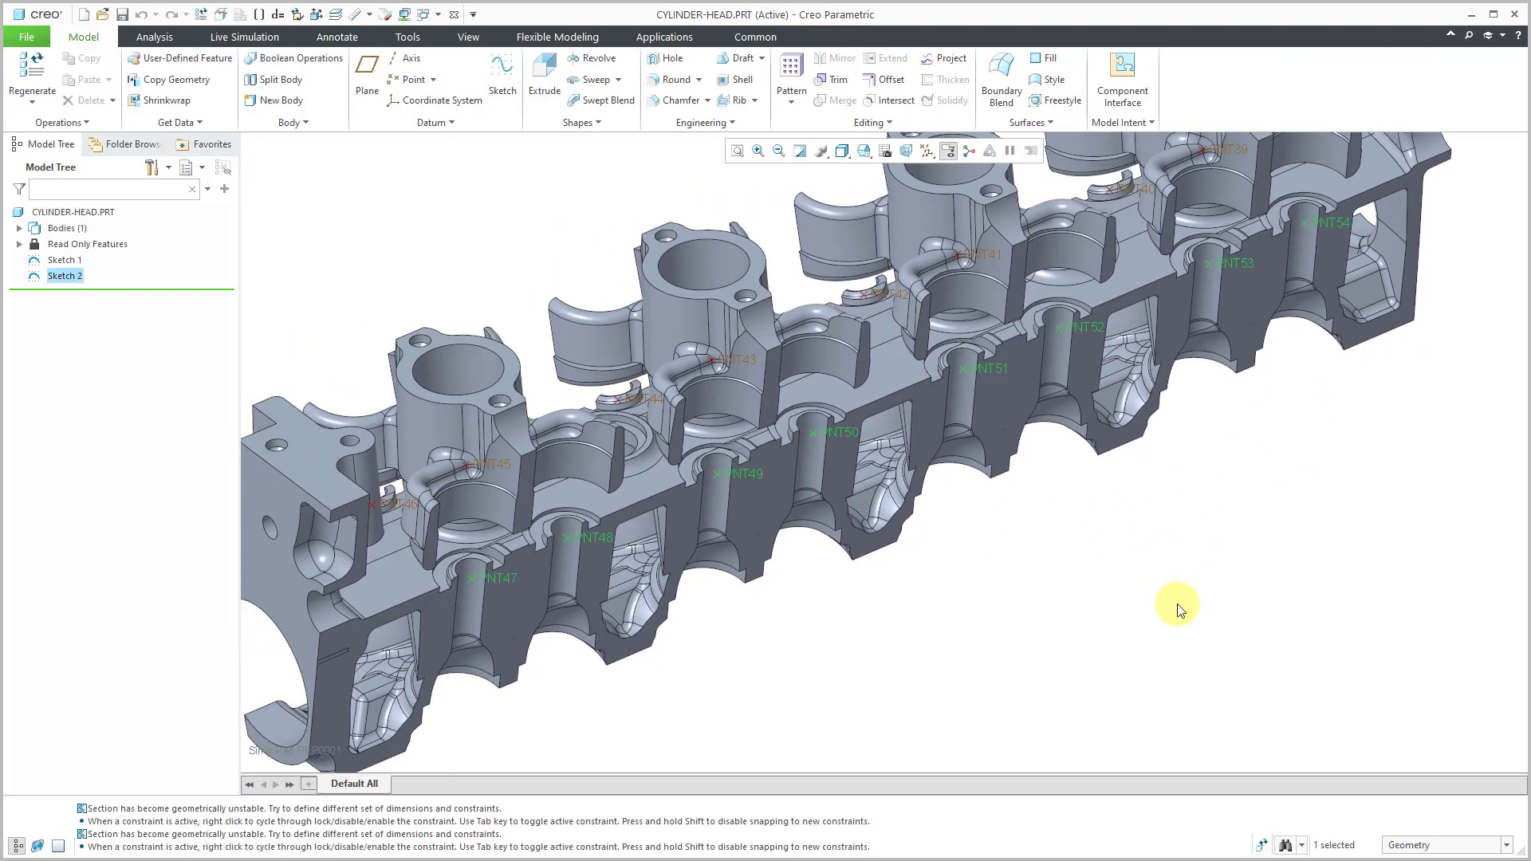
click(1177, 605)
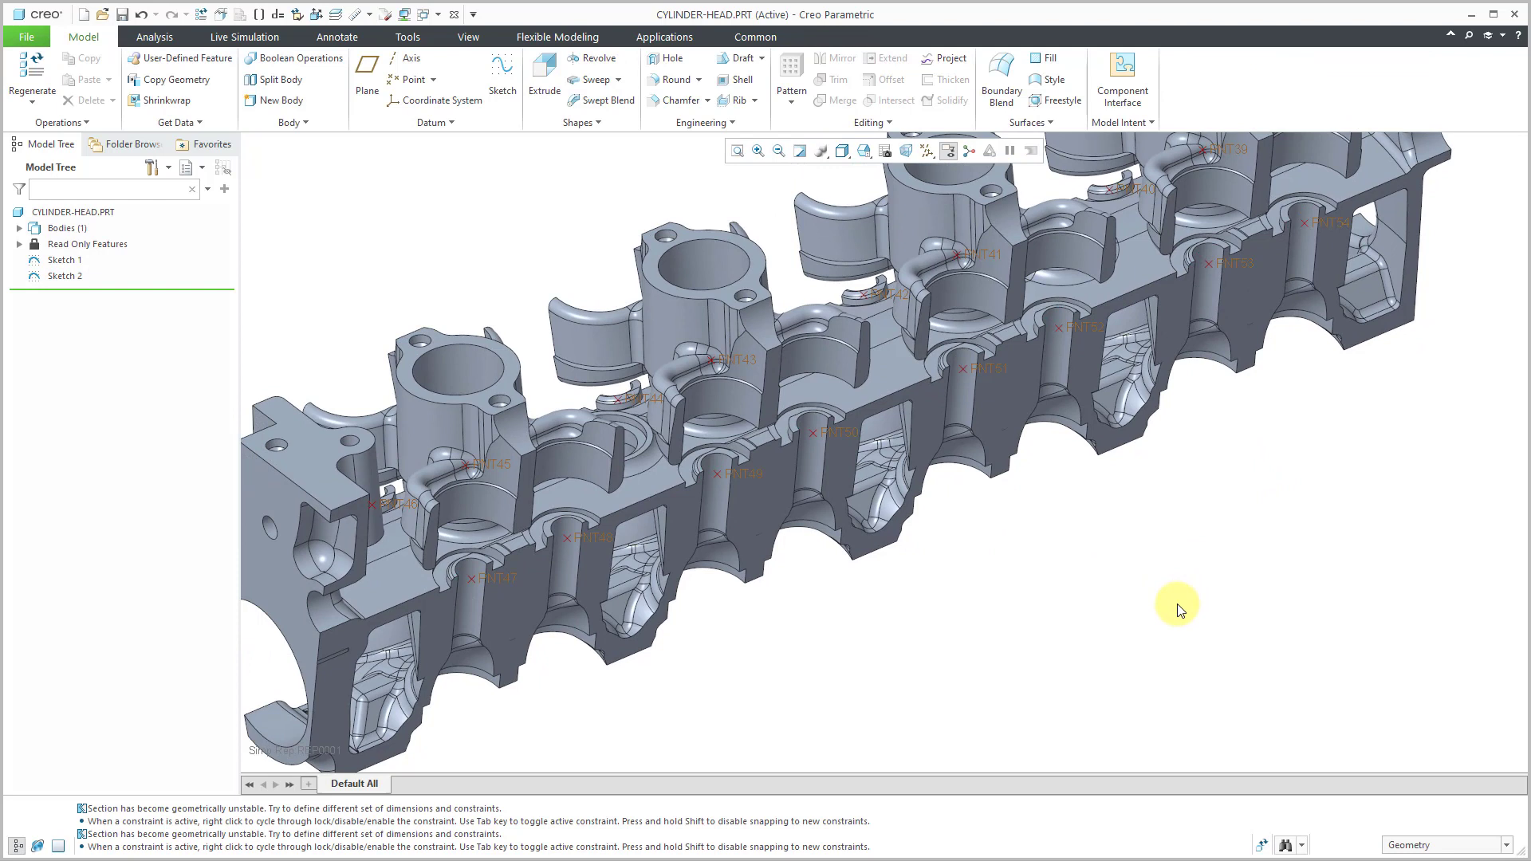
click(66, 261)
double_click(70, 261)
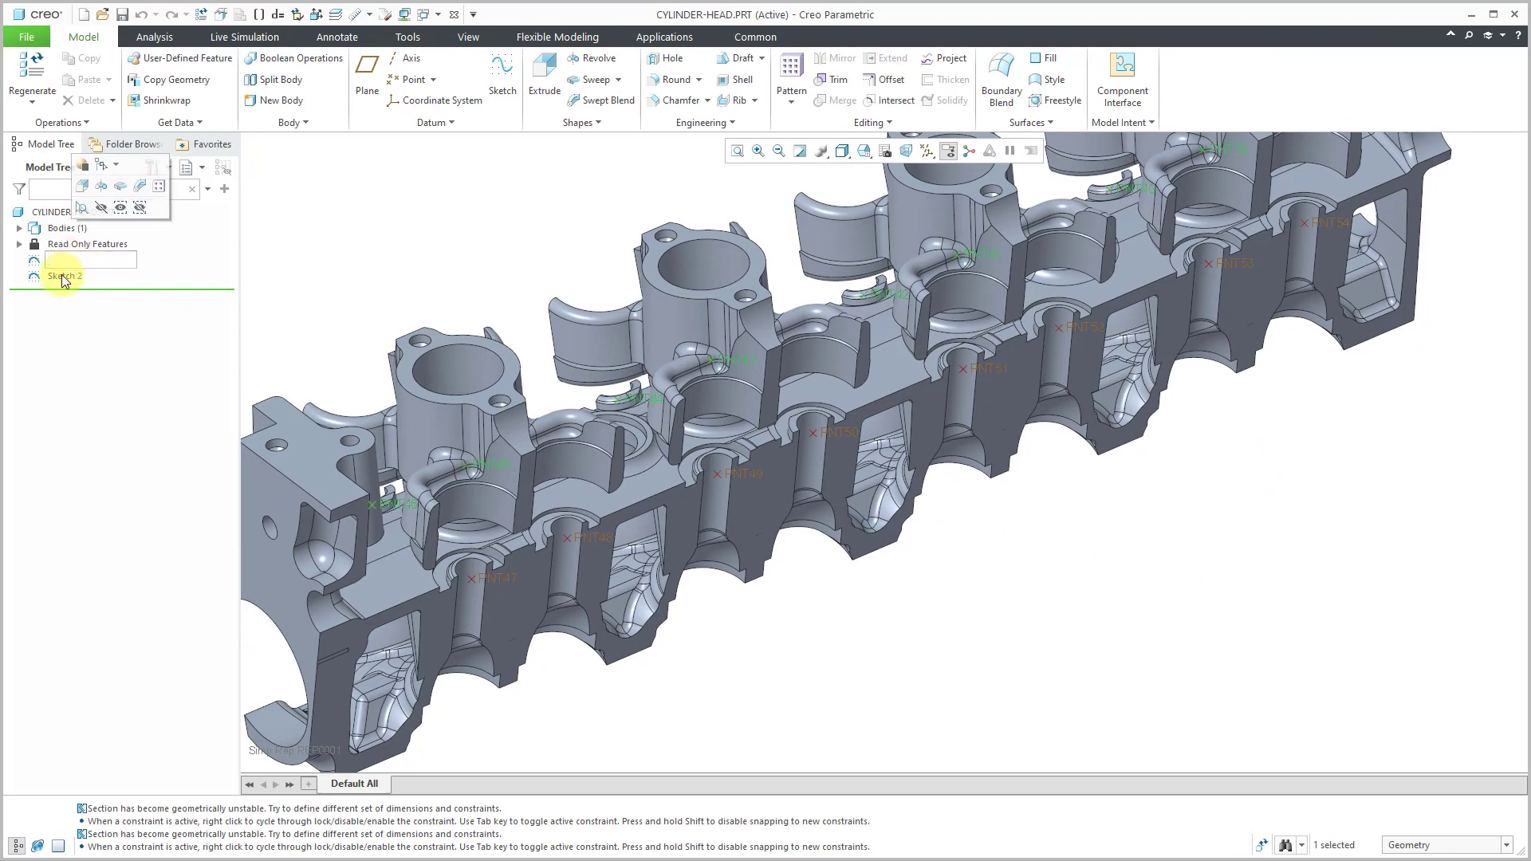
text(points1)
key(Return)
Step: Rename Sketch 2 to POINTS2 and save the CYLINDER-HEAD part
click(61, 274)
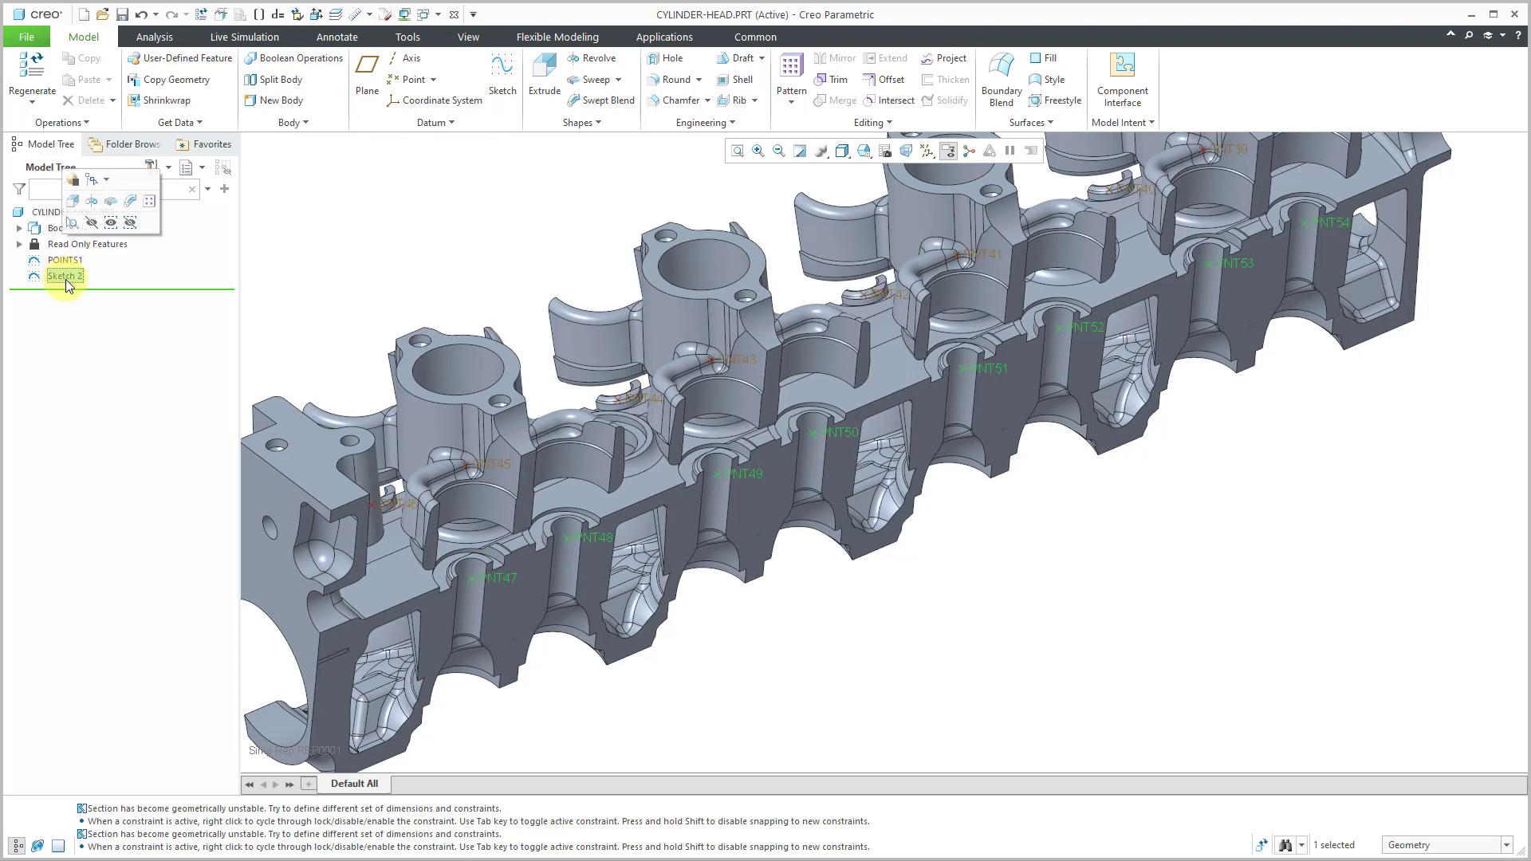
double_click(67, 279)
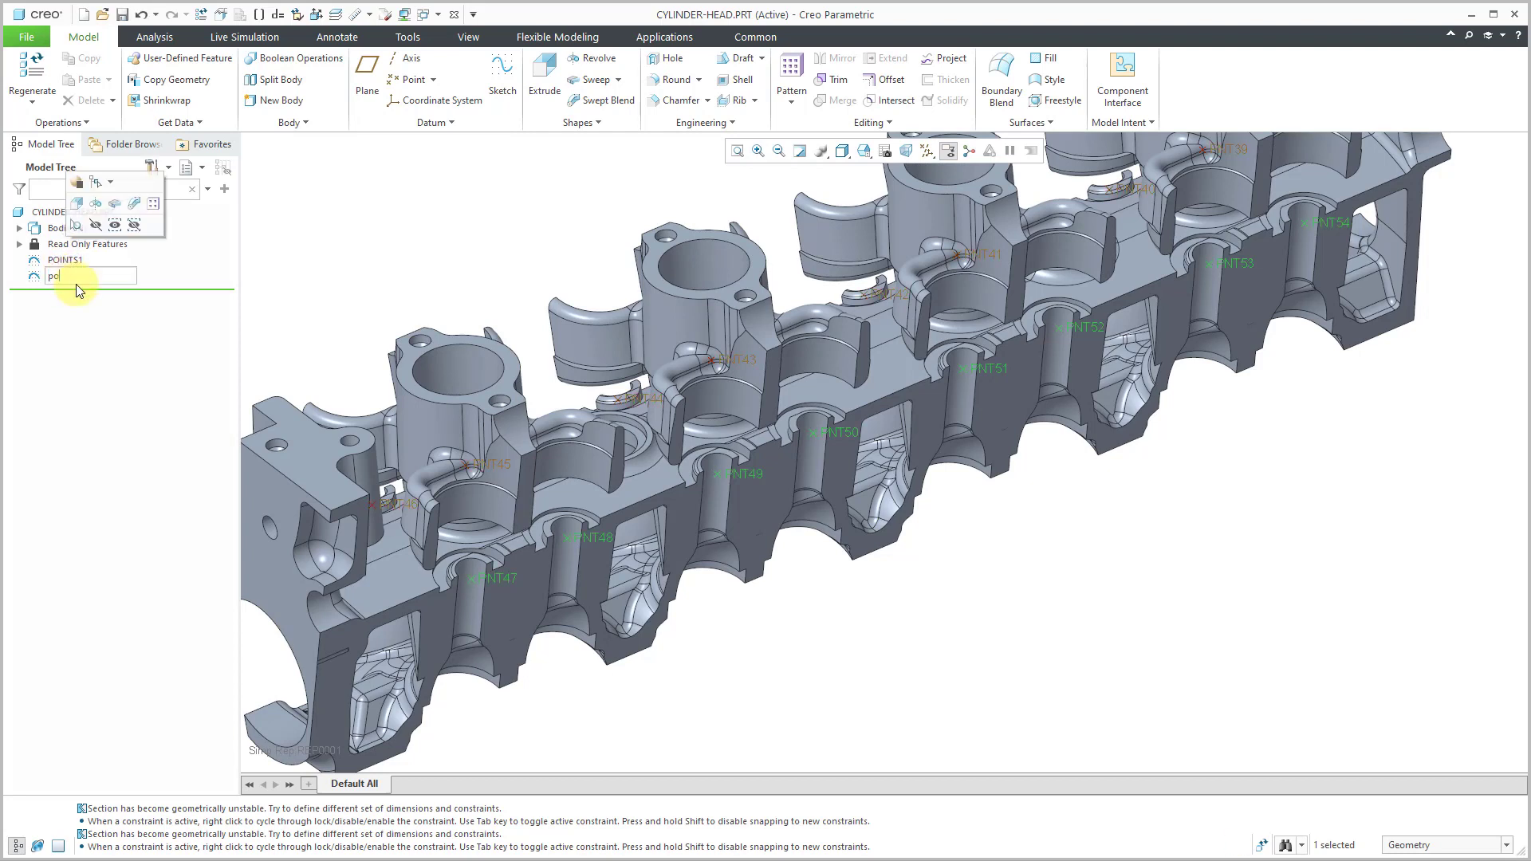
text(points2)
key(Return)
click(410, 296)
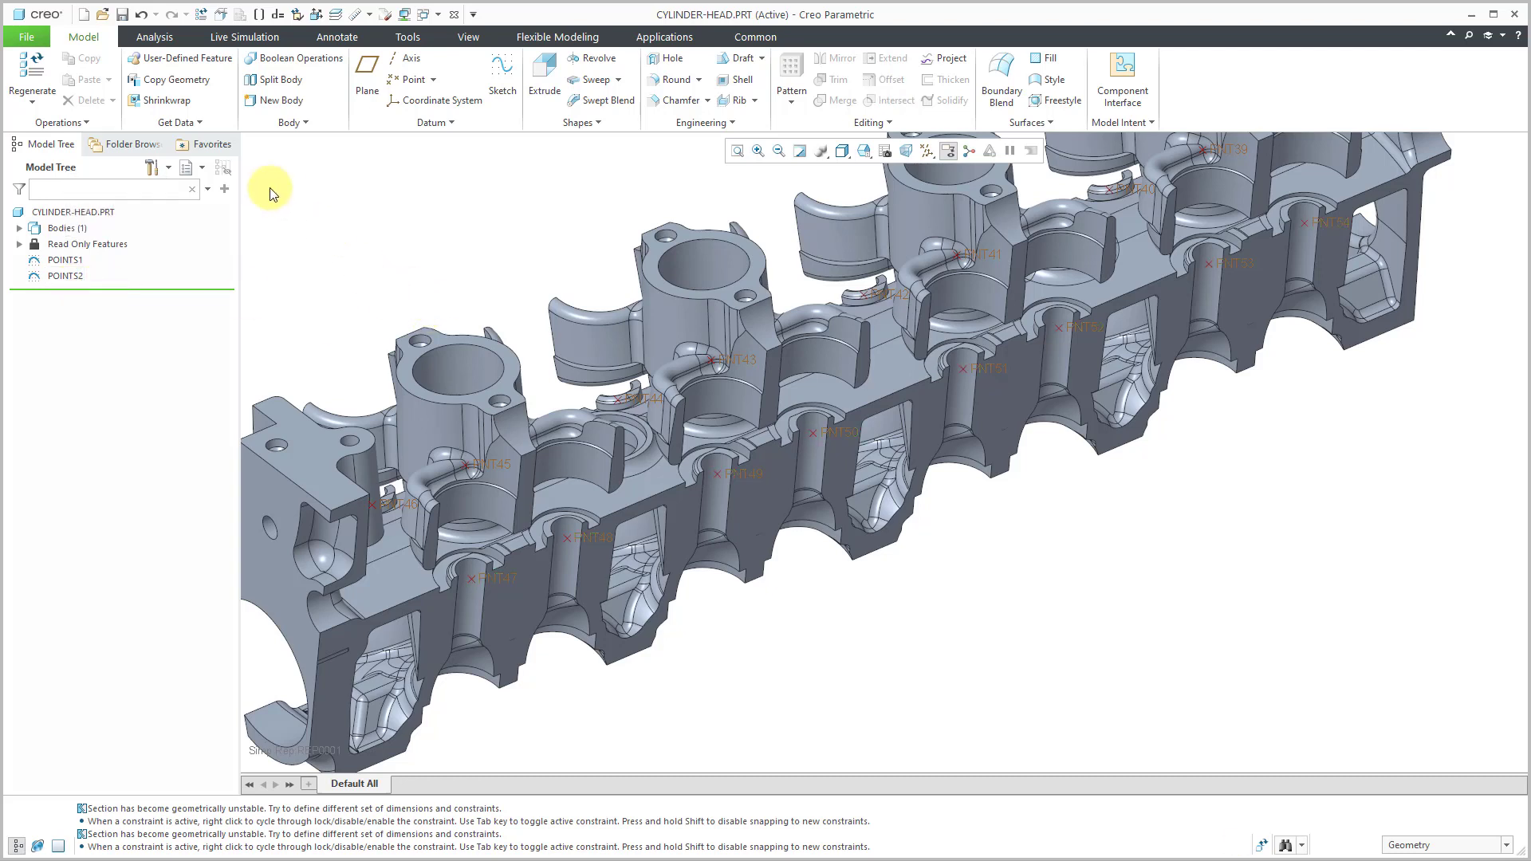
click(122, 14)
click(351, 224)
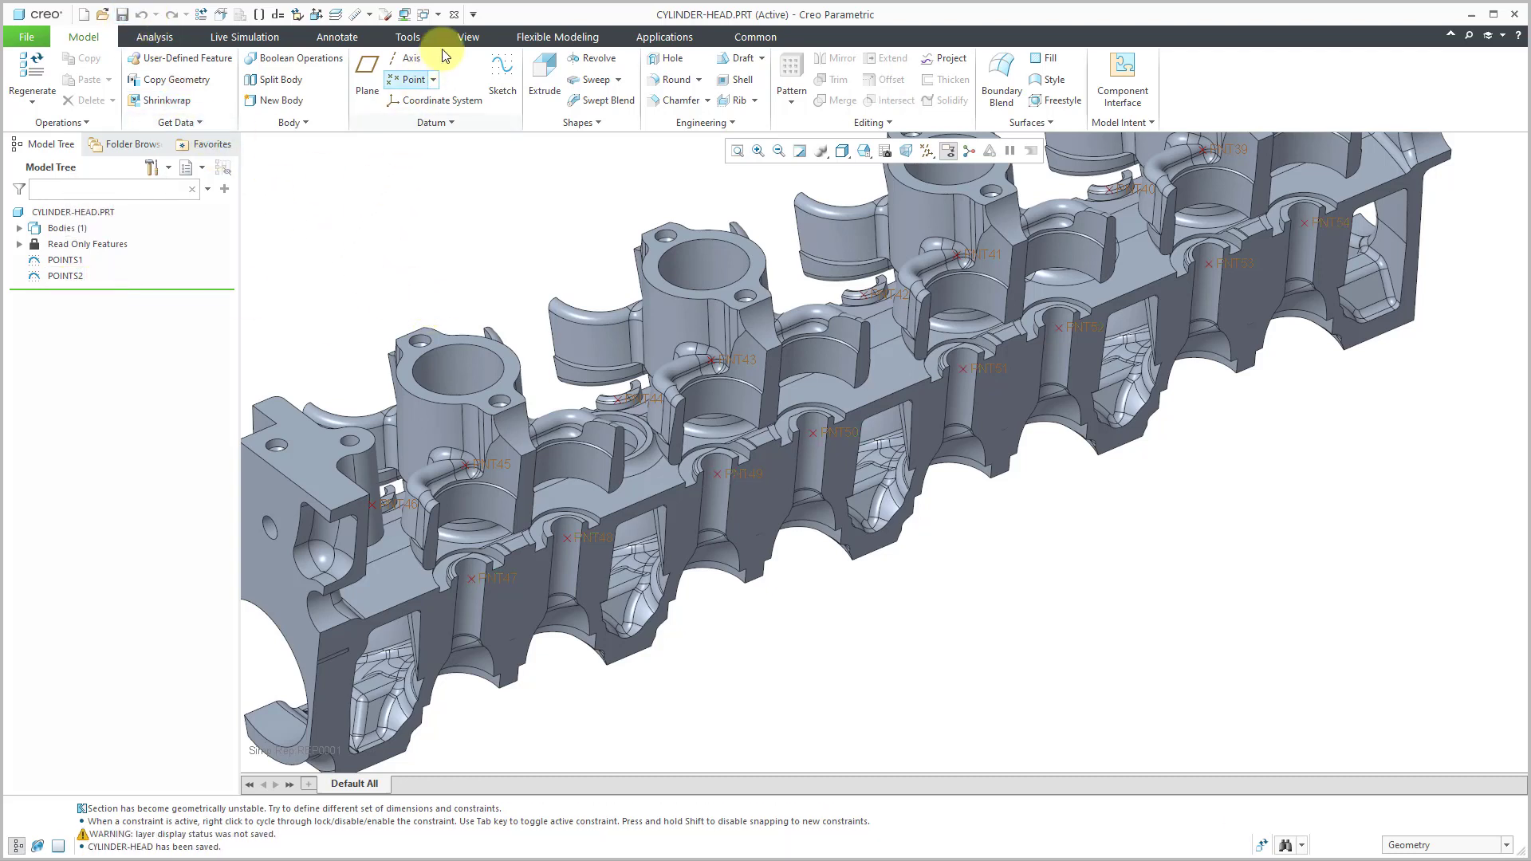
Step: Close the part windows and switch CYLINDER-HEAD.PRT to its user-defined REP0001 representation
click(454, 14)
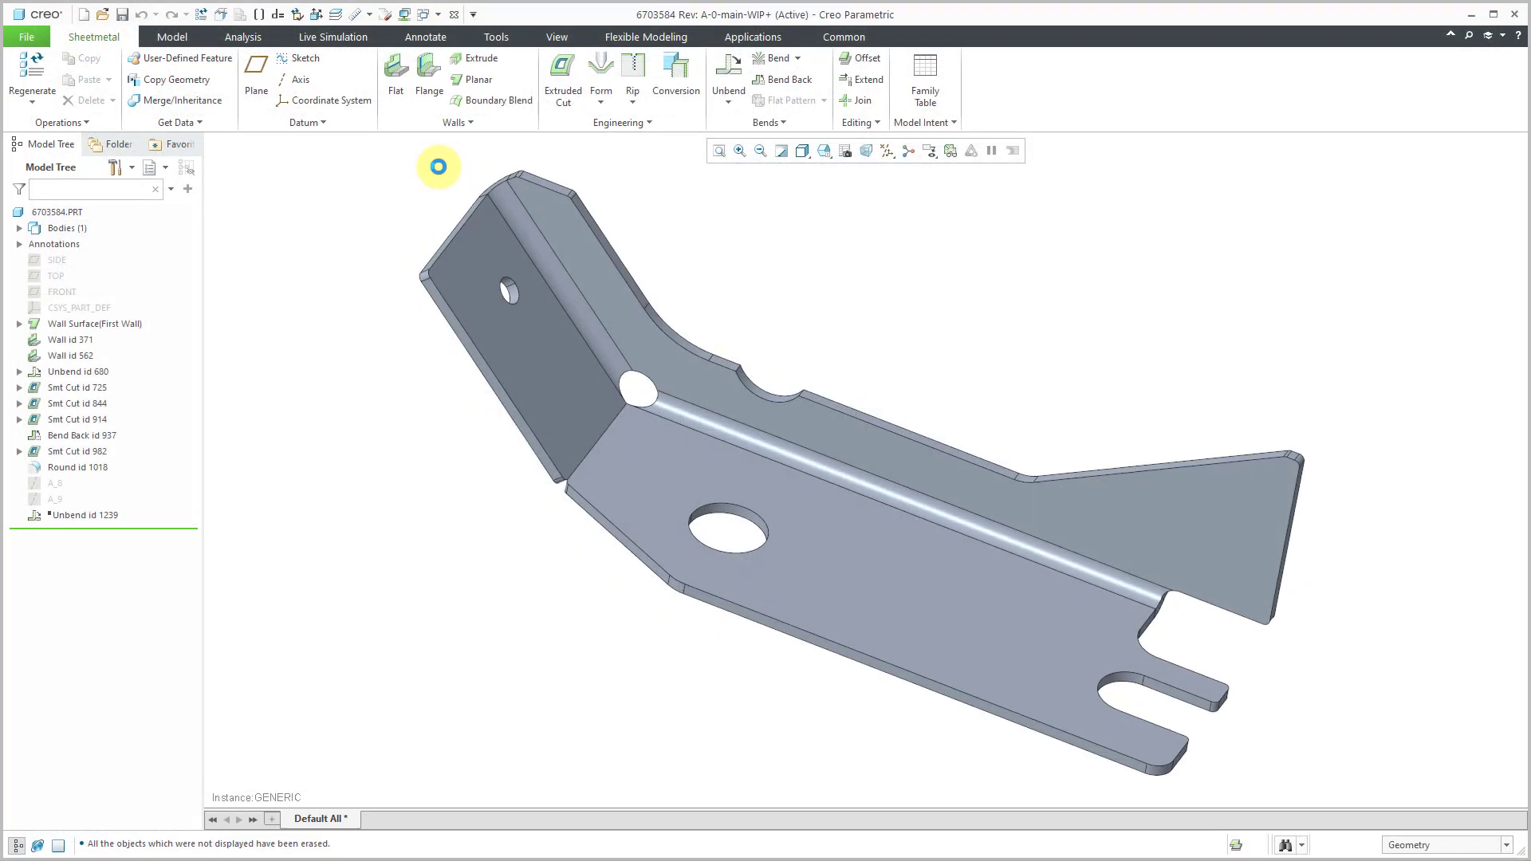
click(454, 15)
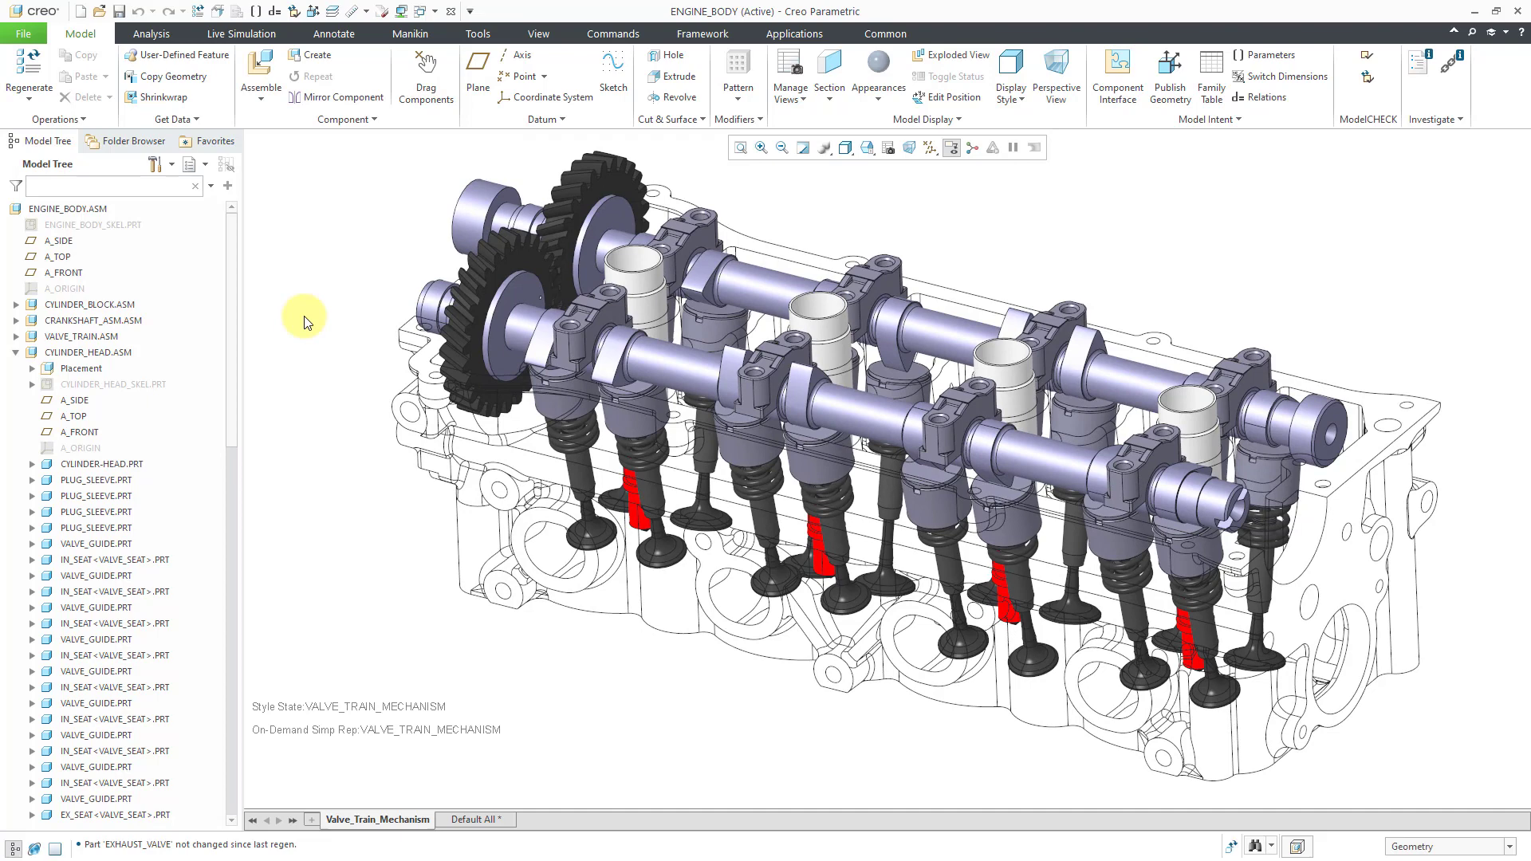
click(127, 465)
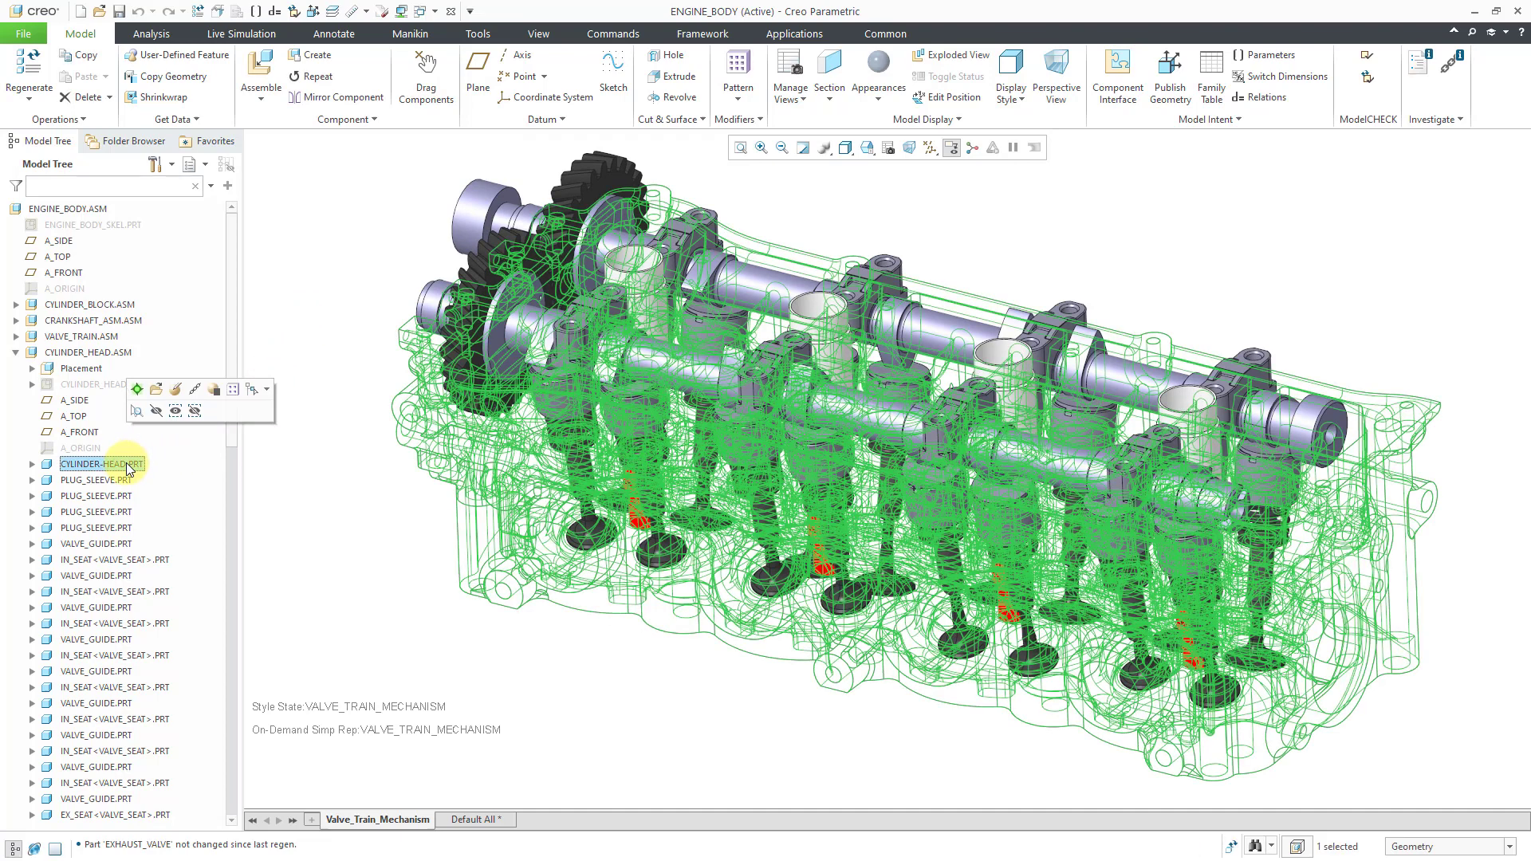
right_click(127, 468)
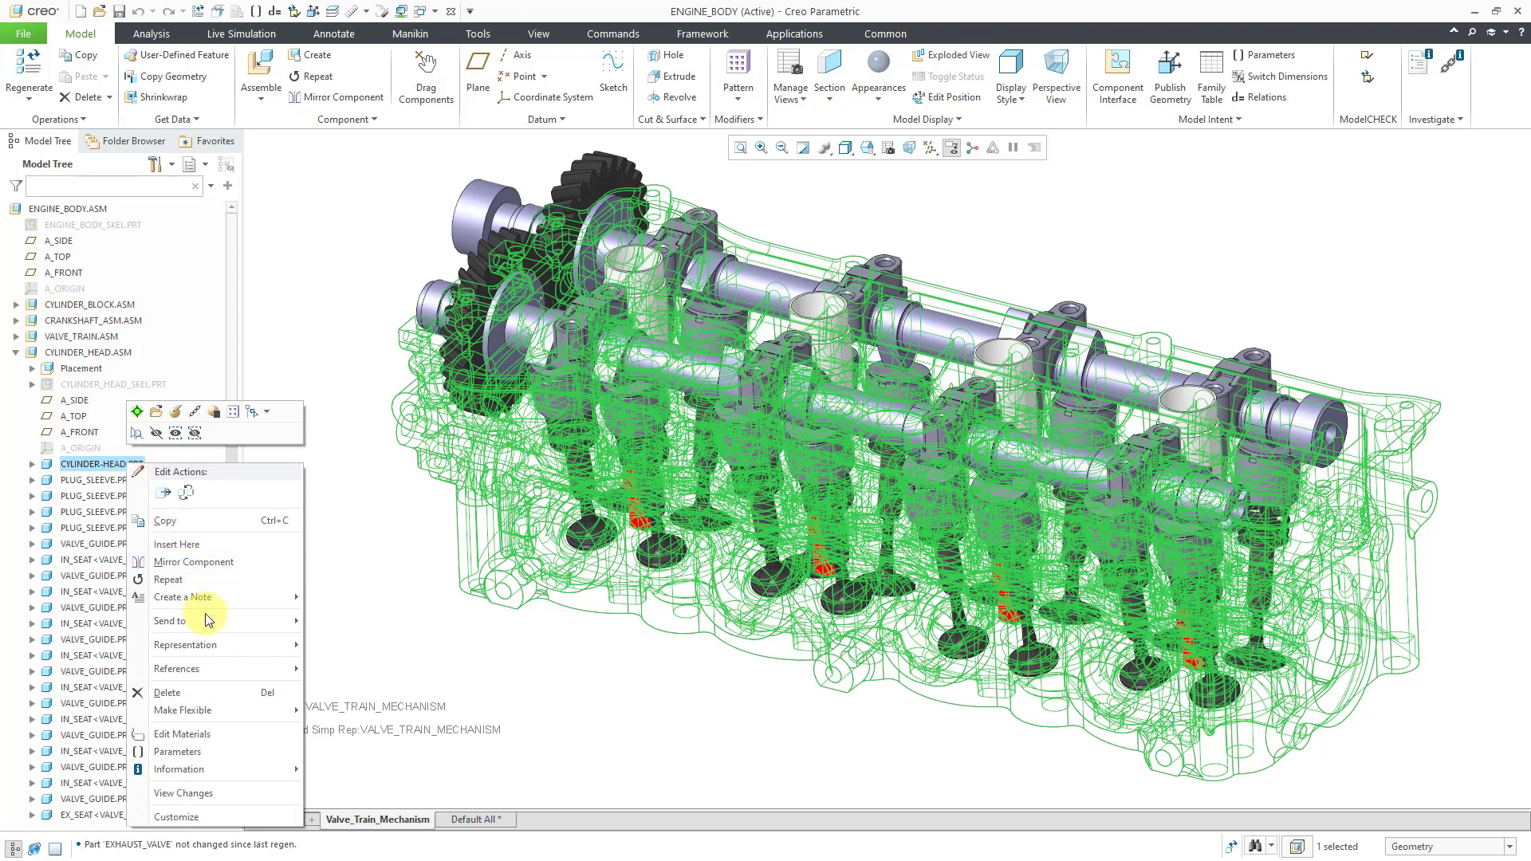
mouse_move(223, 645)
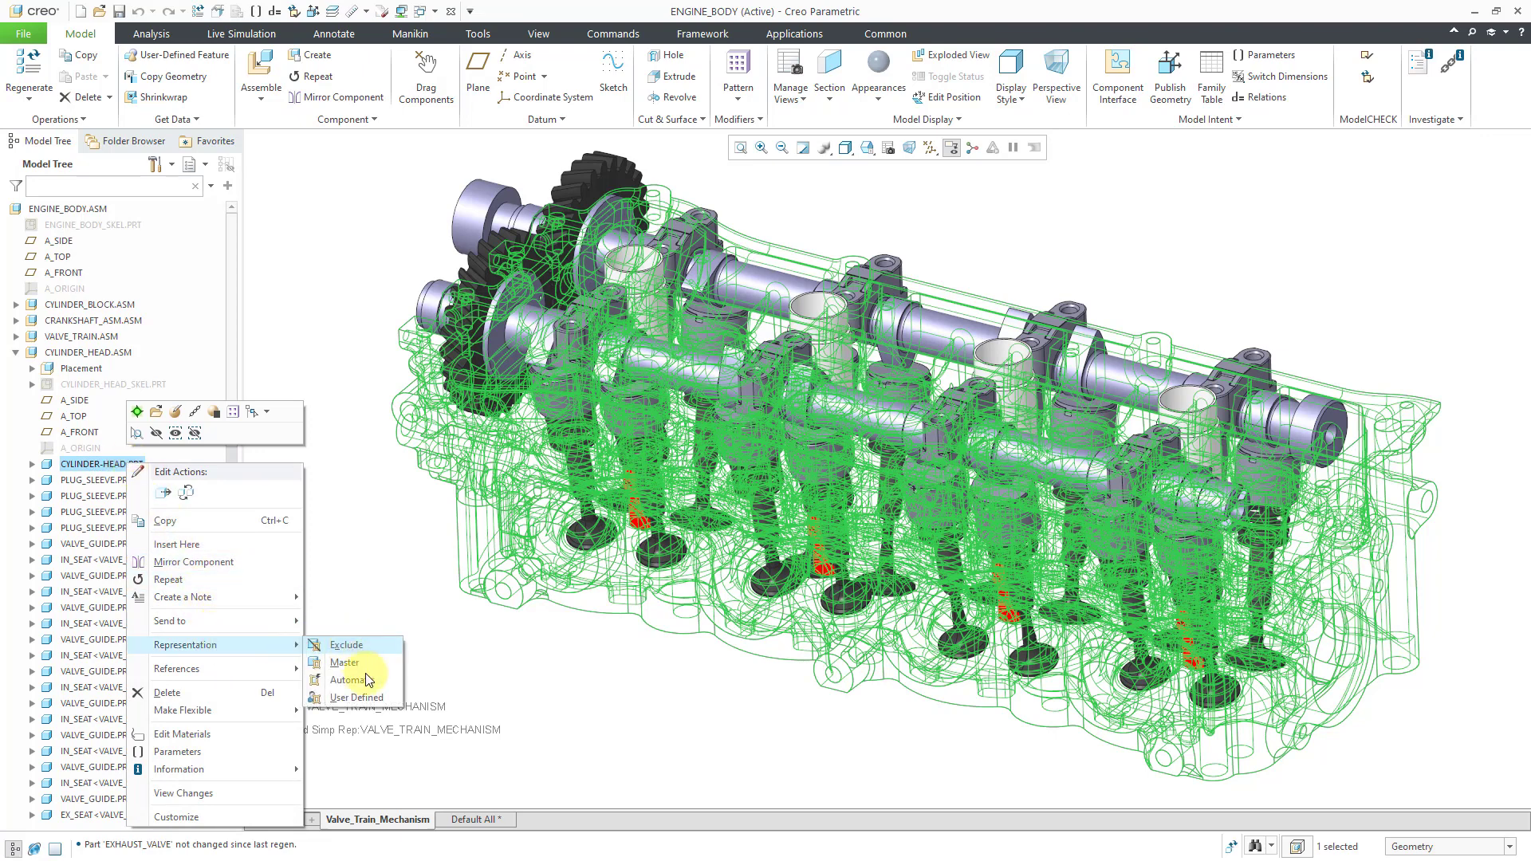
click(367, 699)
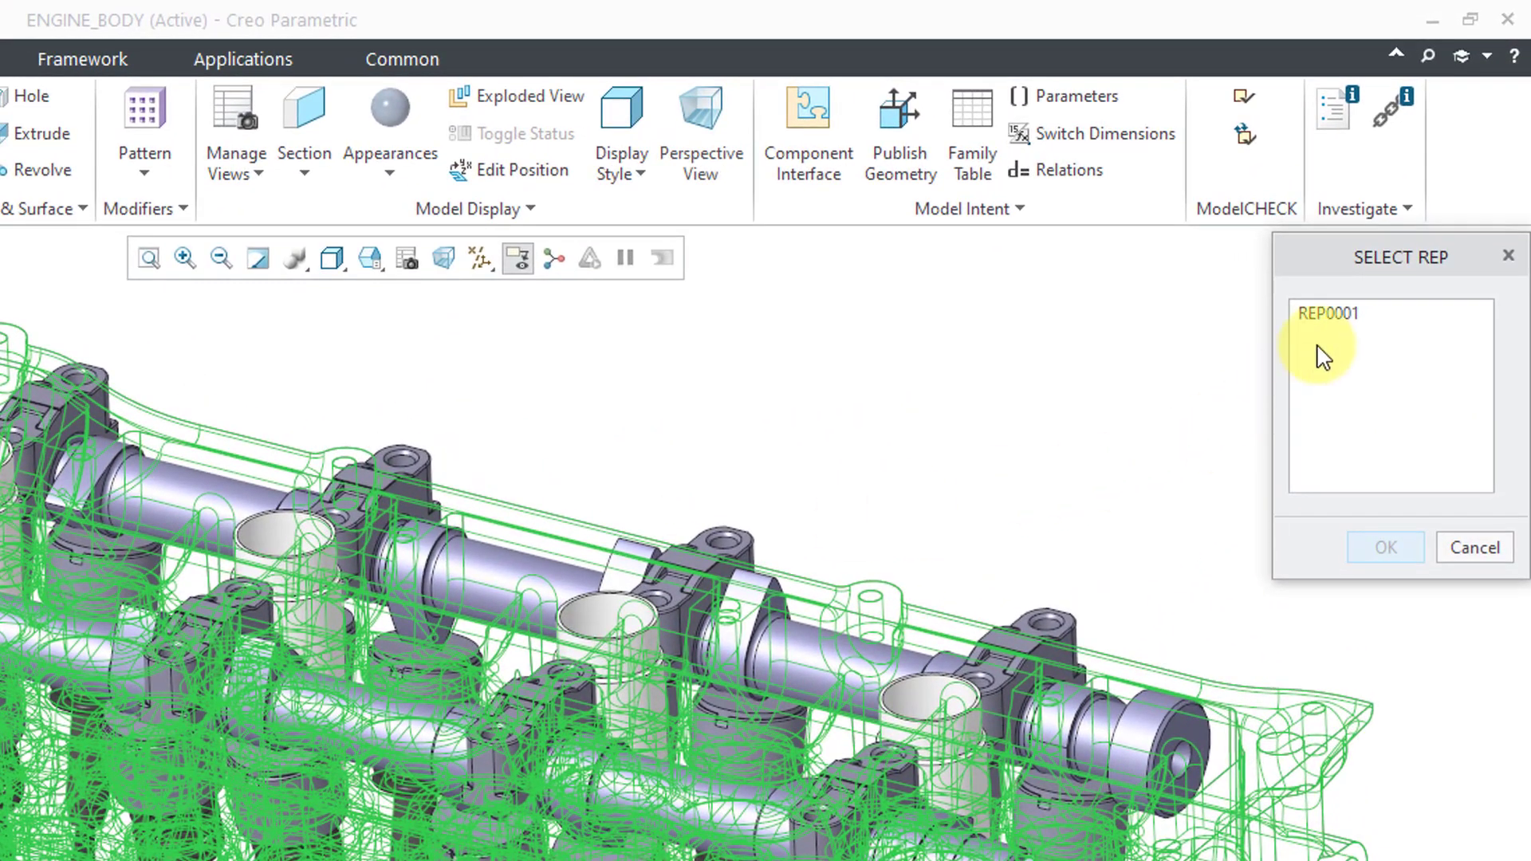
click(1328, 317)
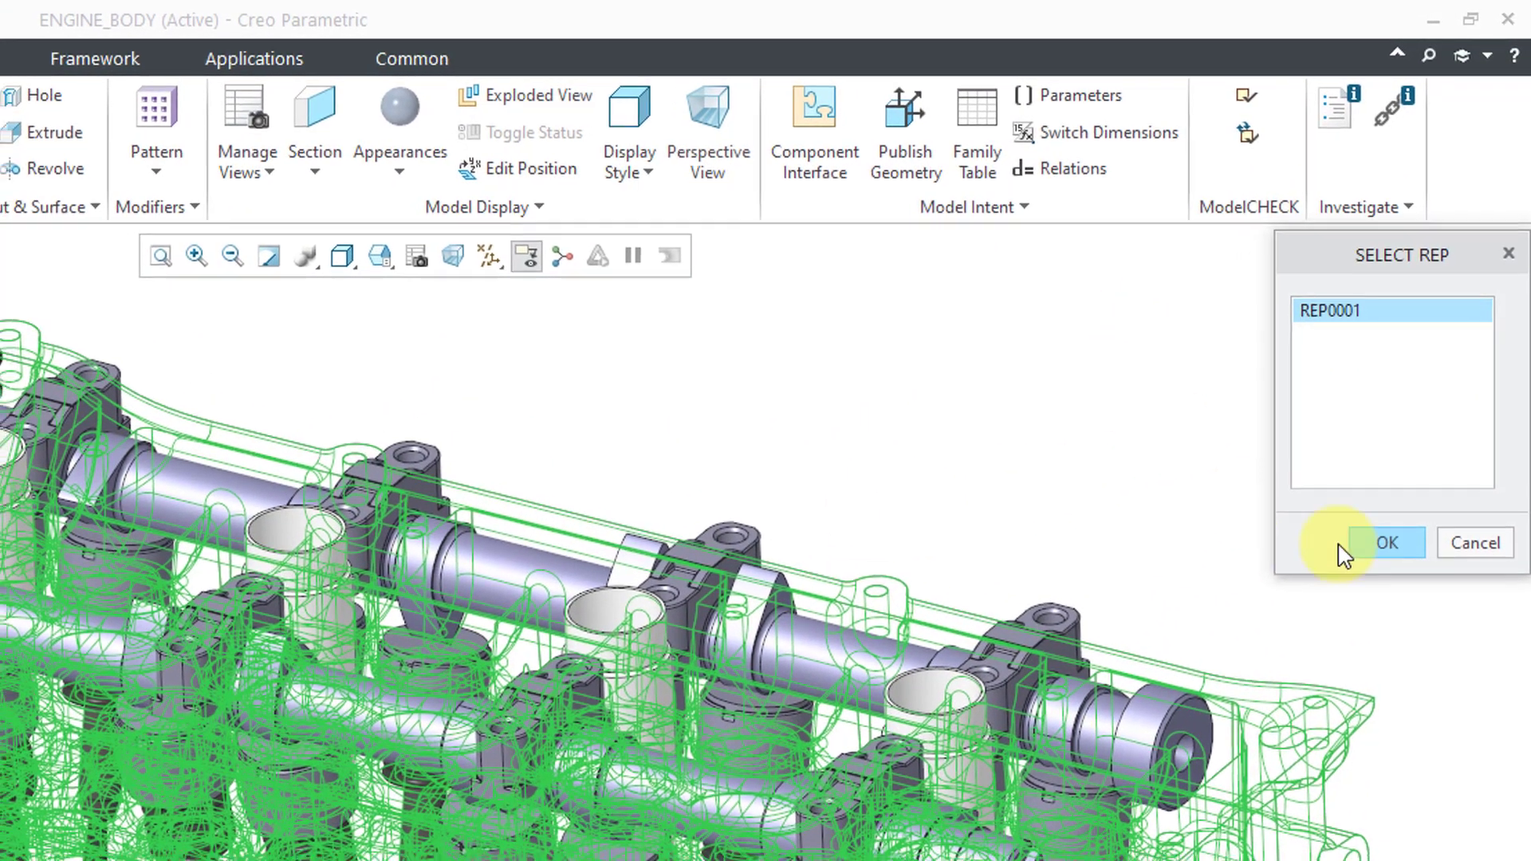
click(1375, 547)
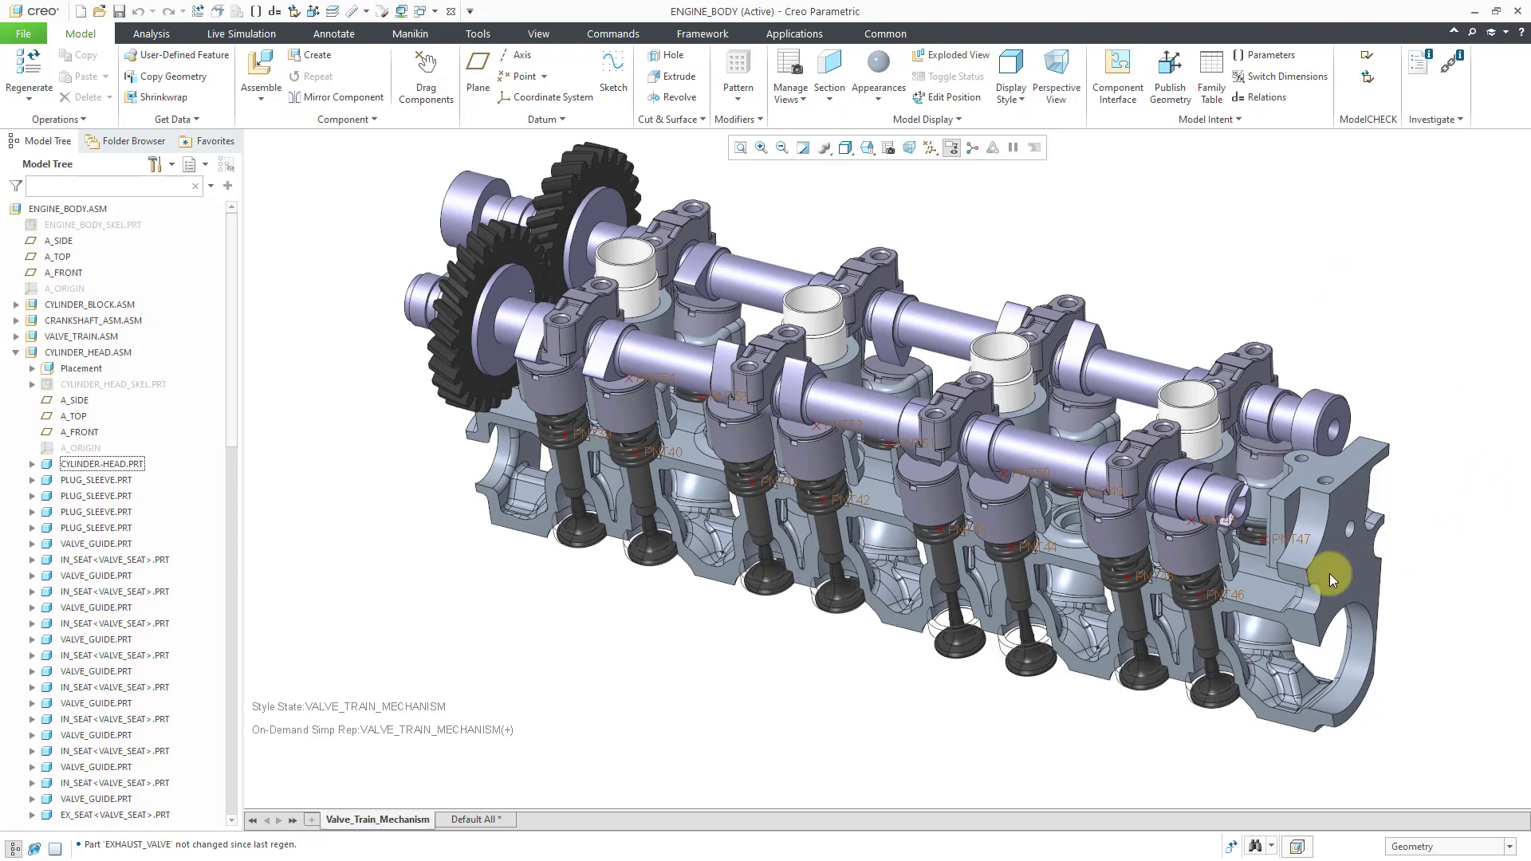
Step: Set the cylinder head's component display style to No Hidden
click(136, 465)
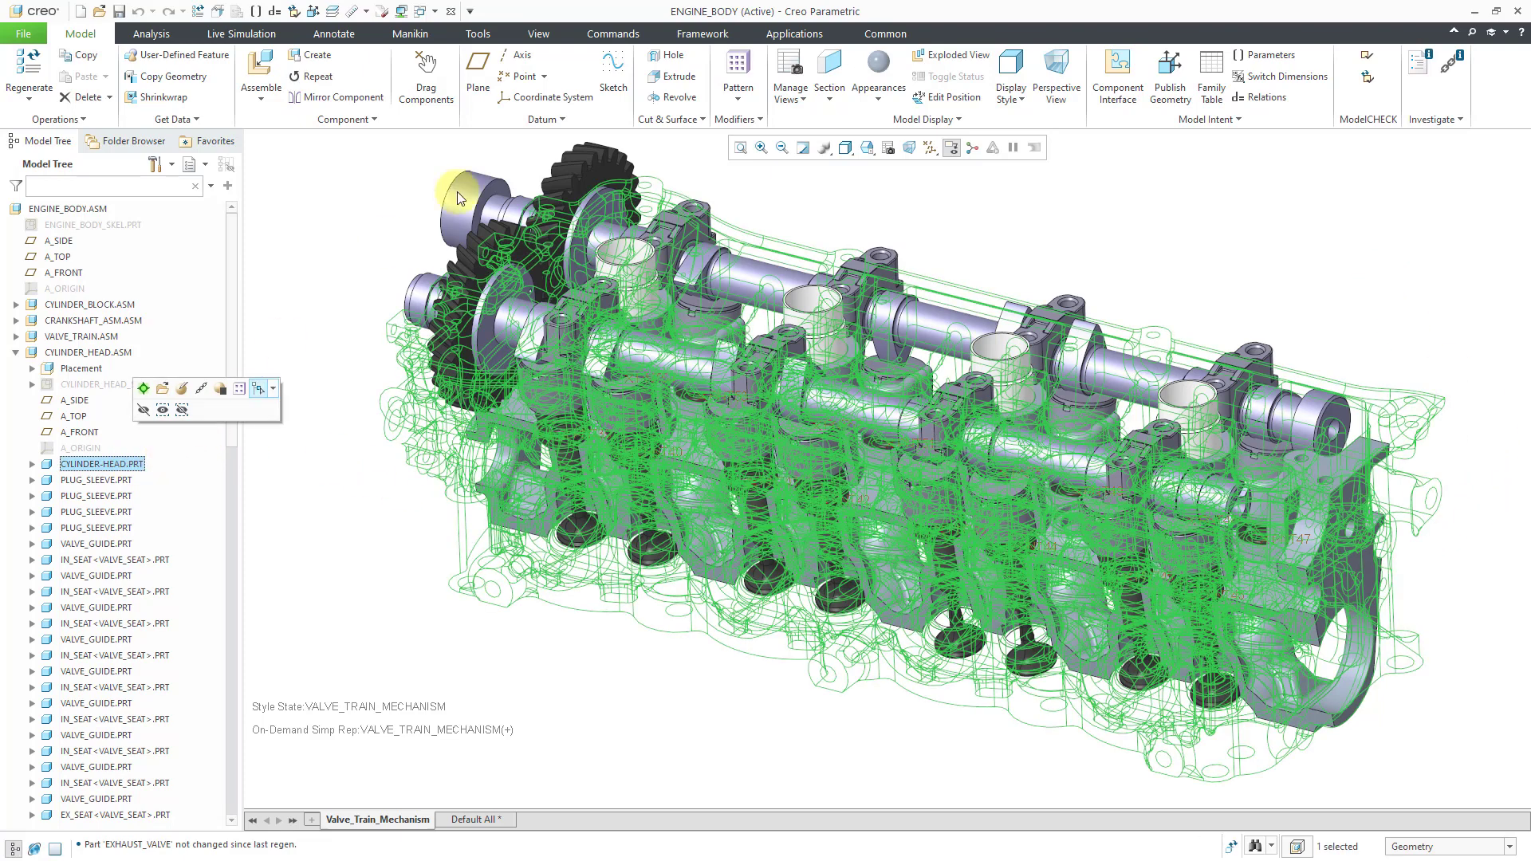
click(909, 118)
mouse_move(904, 159)
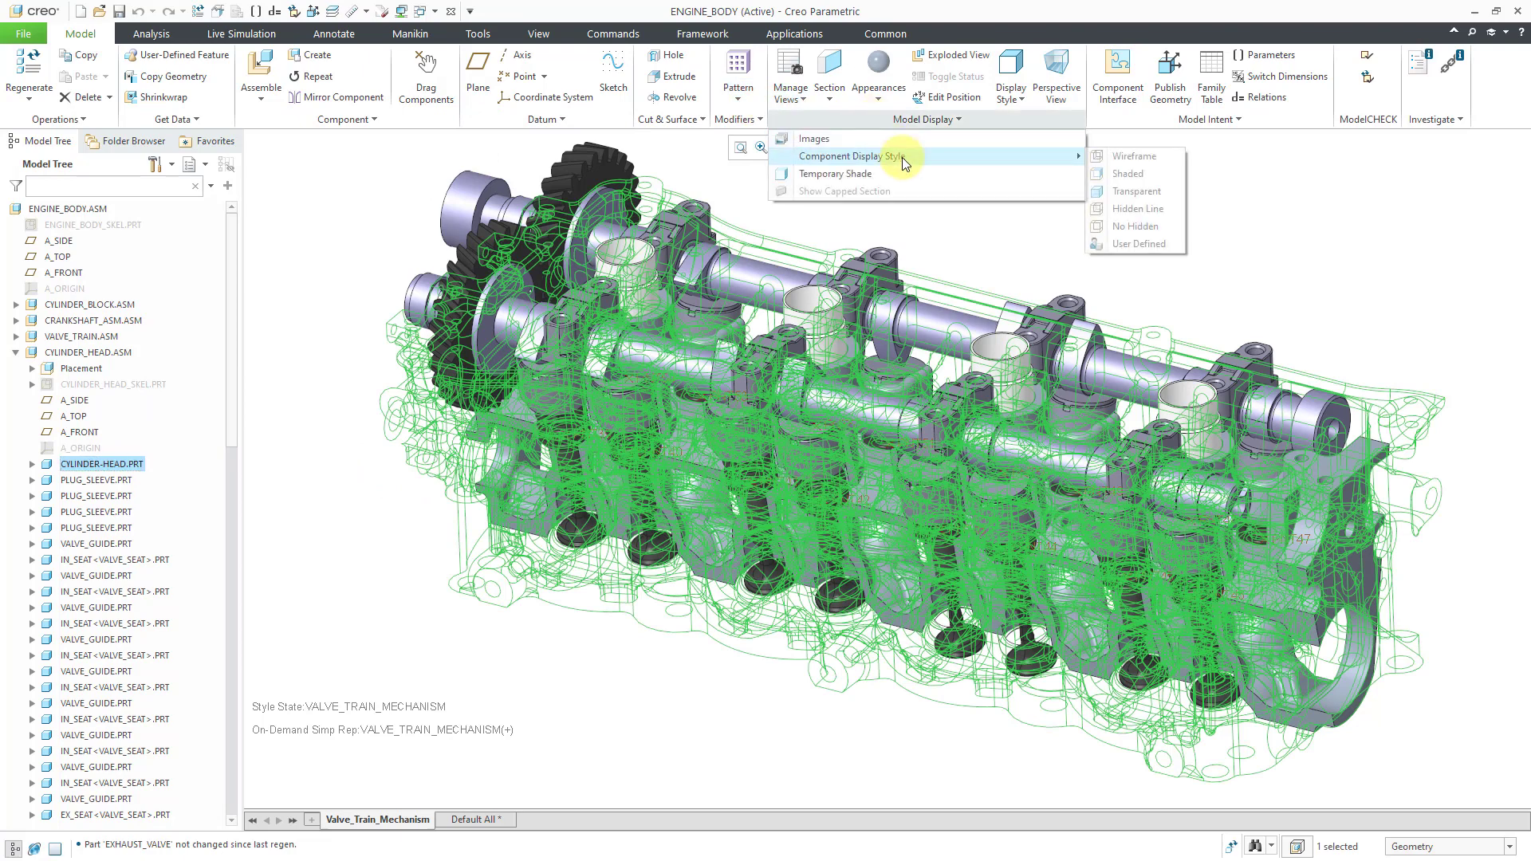
click(1145, 226)
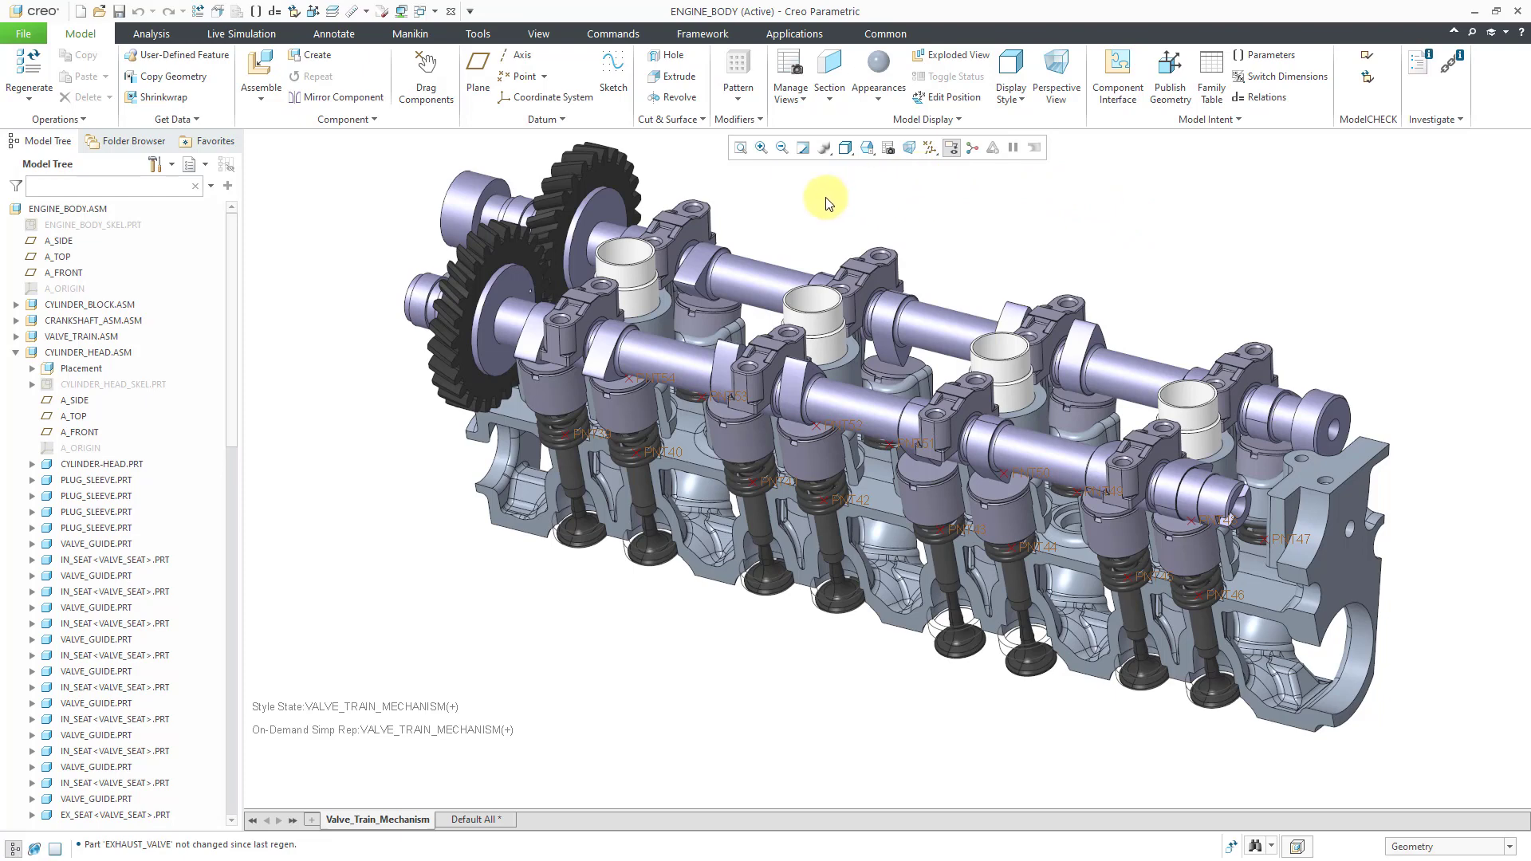
Step: In the View Manager, save the modified Valve_Train_Mechanism(+) simplified rep and its style
click(790, 76)
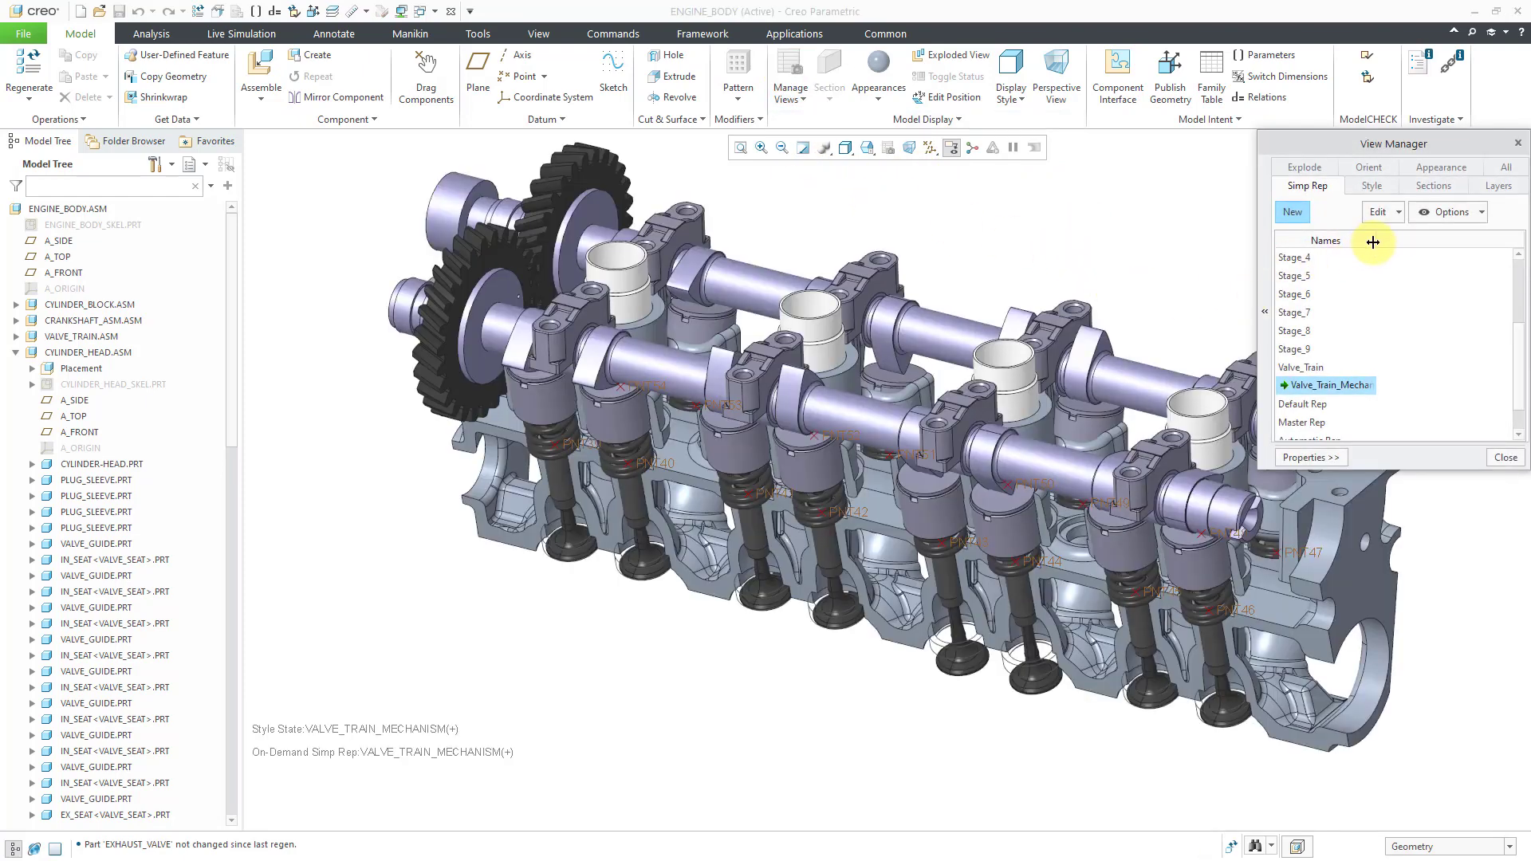
drag(1372, 242, 1441, 242)
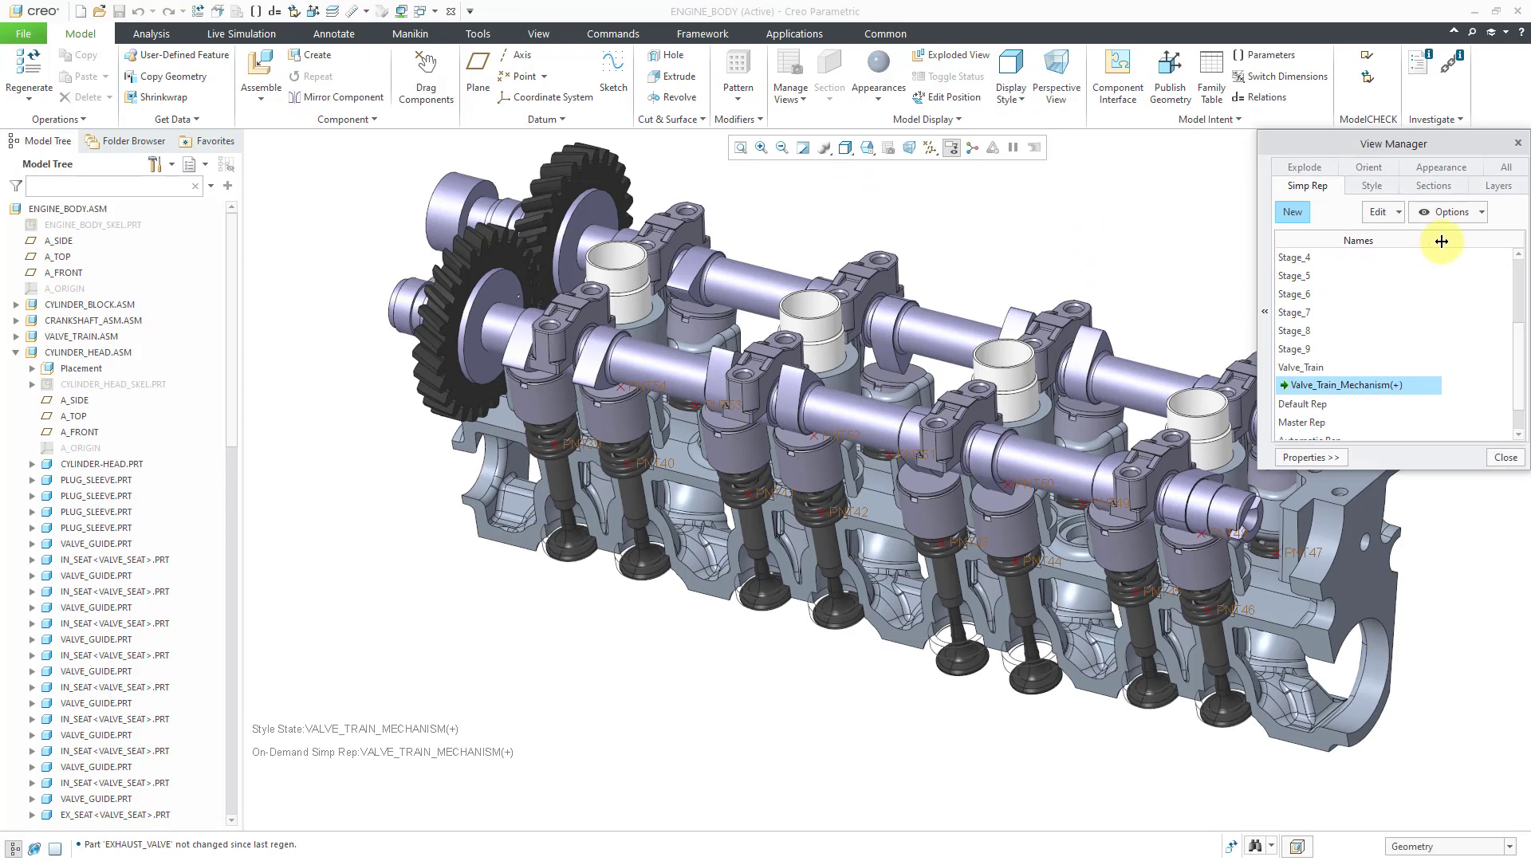
right_click(1361, 387)
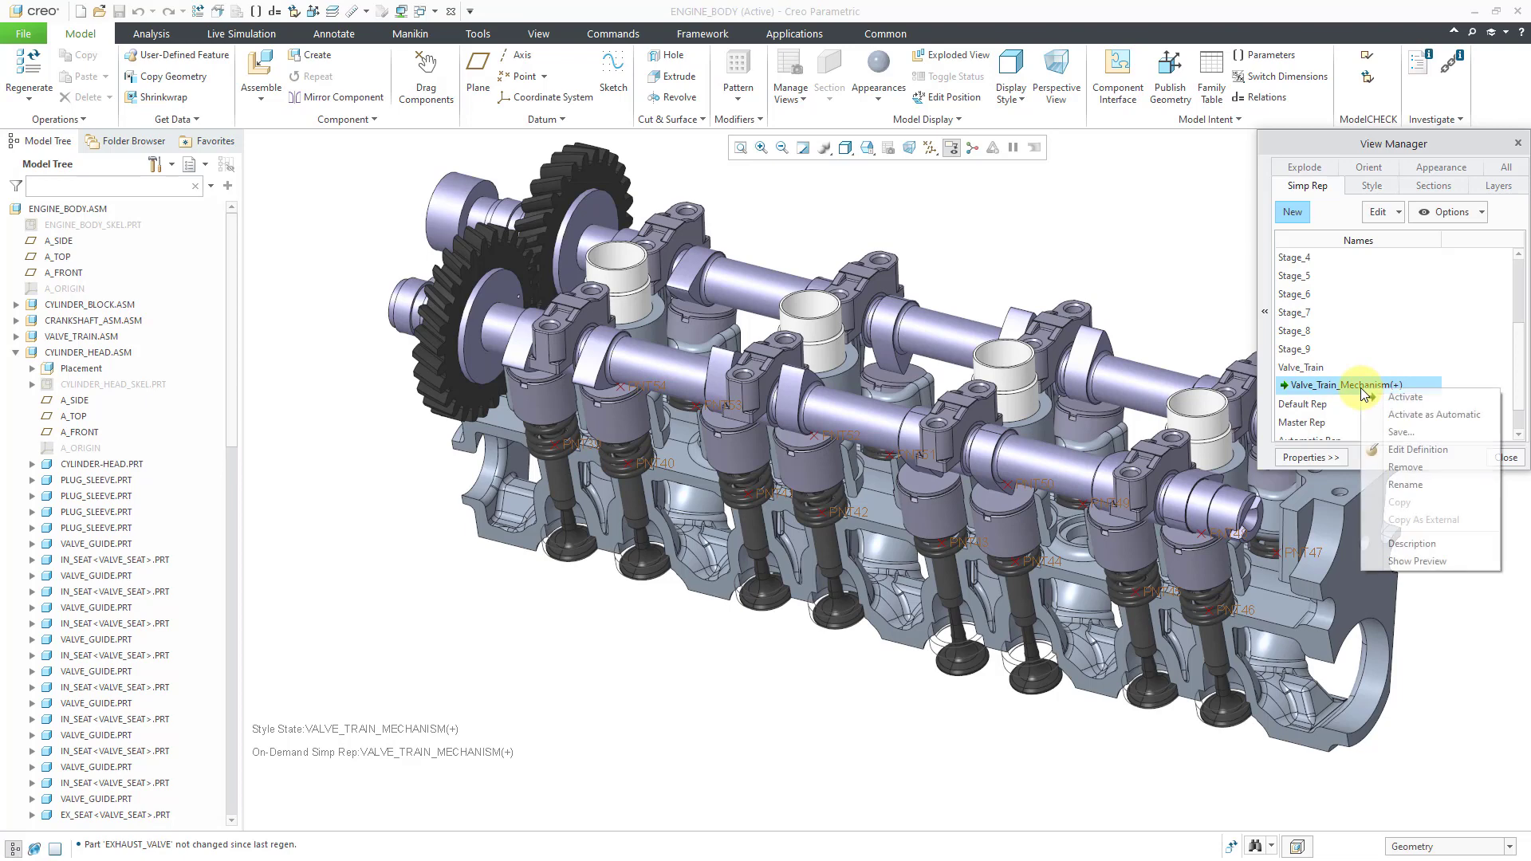
click(1407, 429)
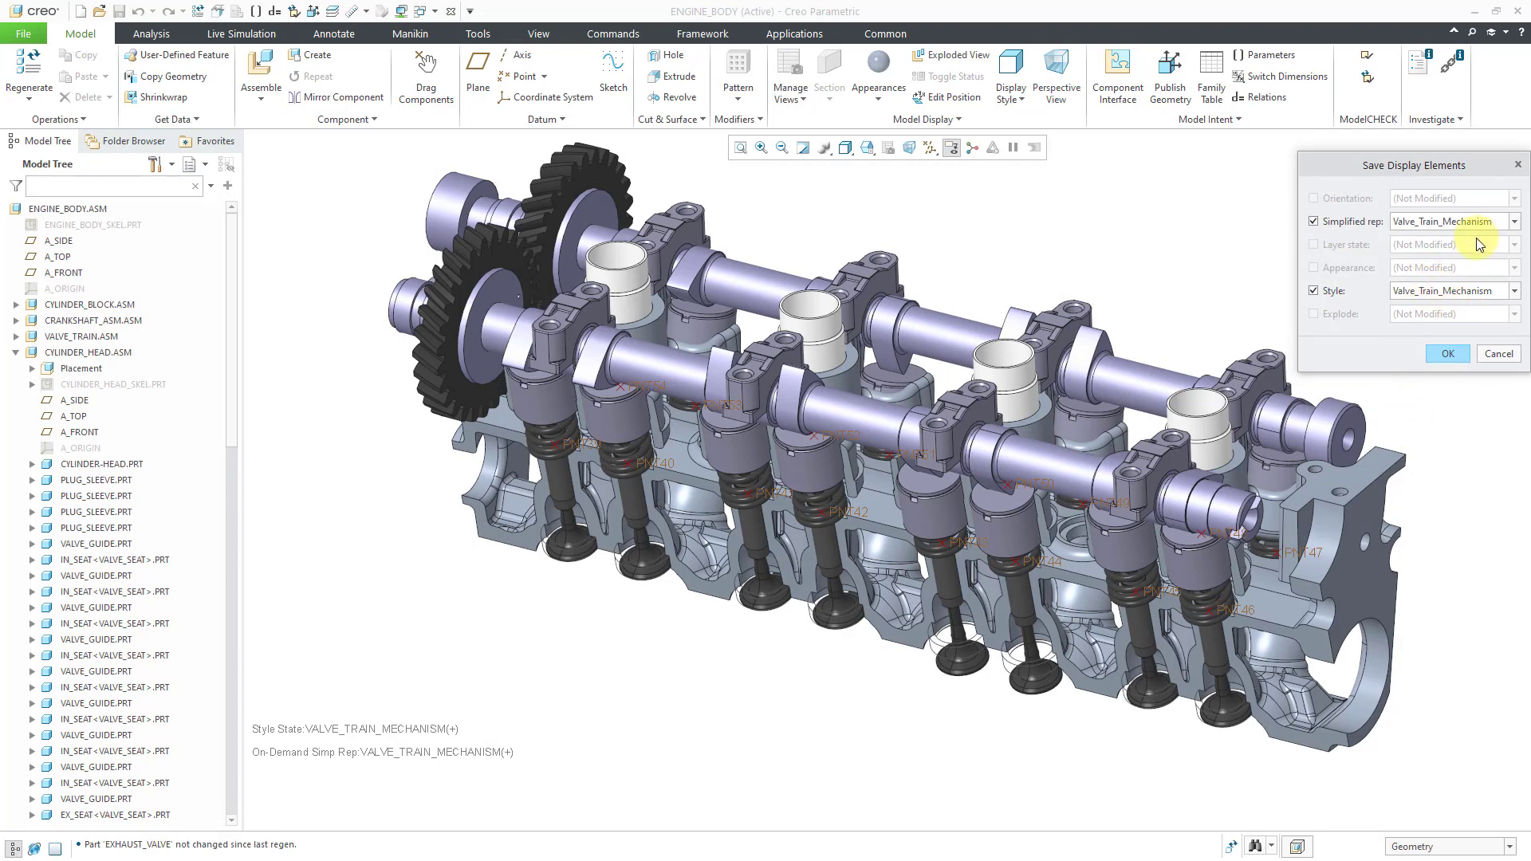
click(1447, 355)
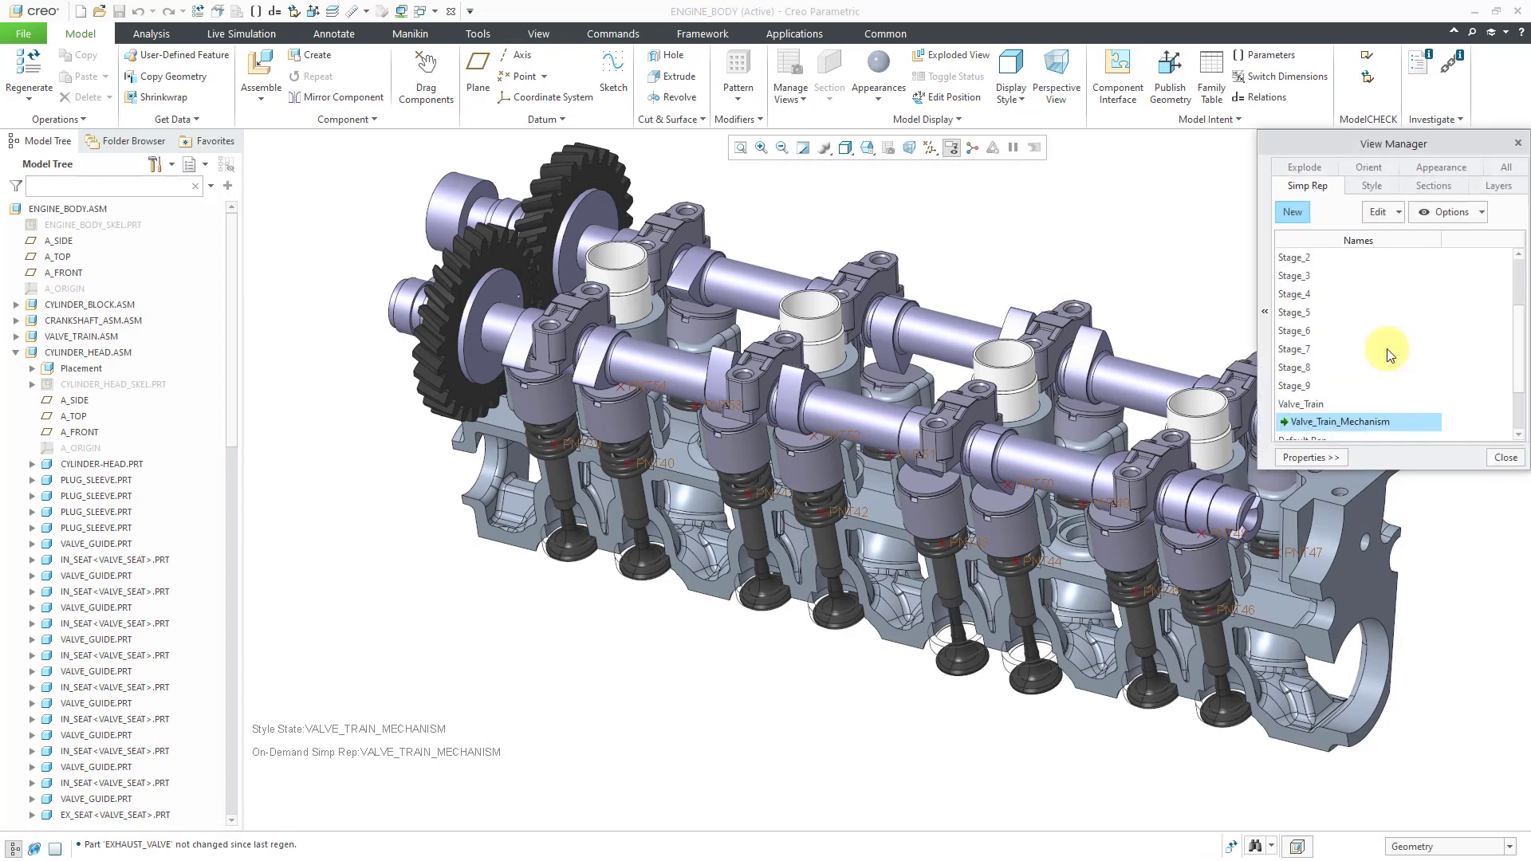
click(1506, 461)
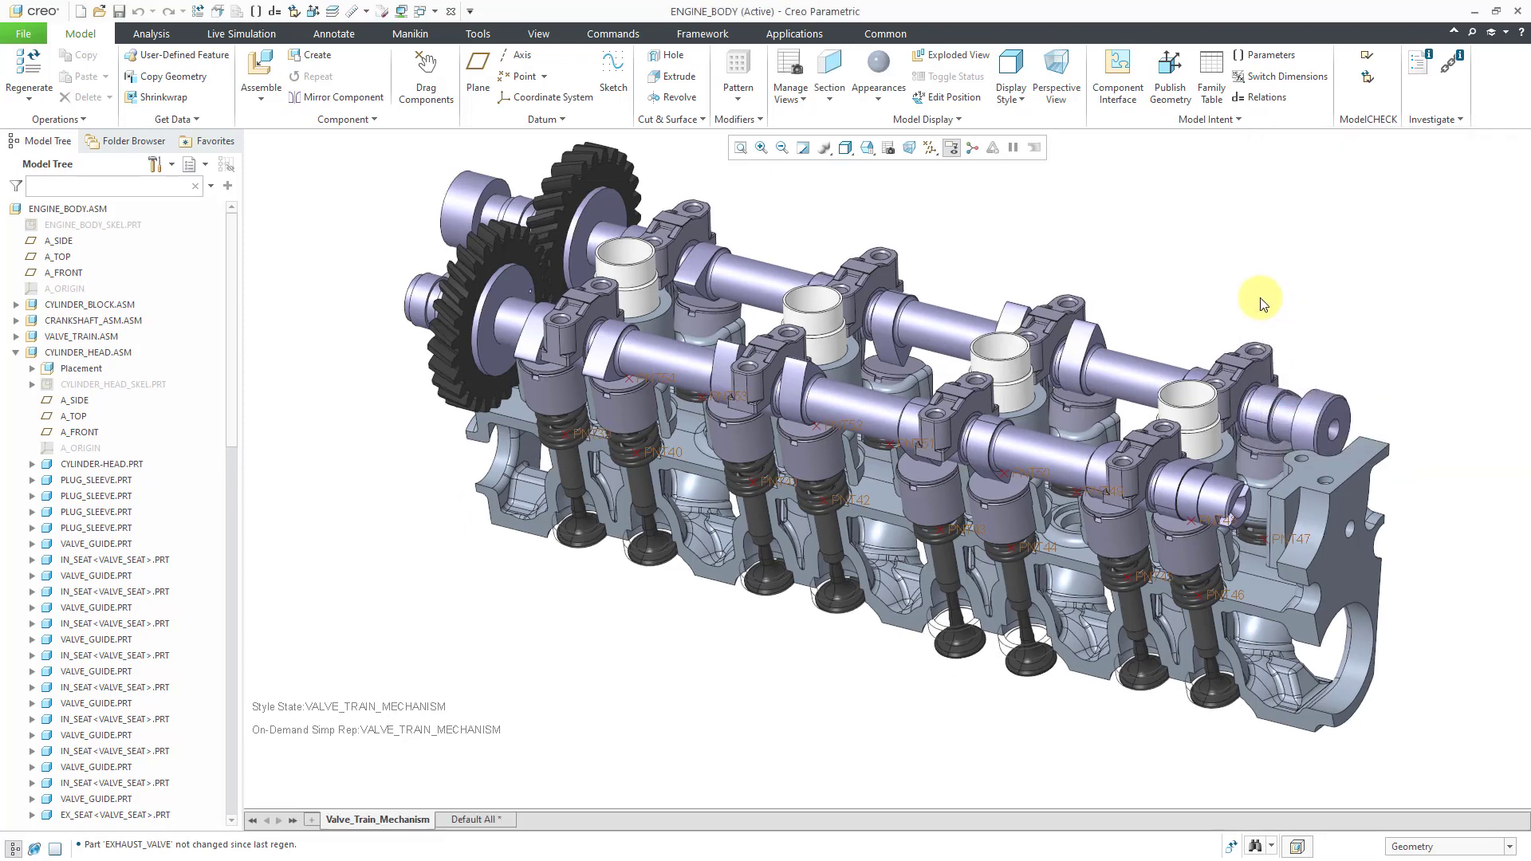